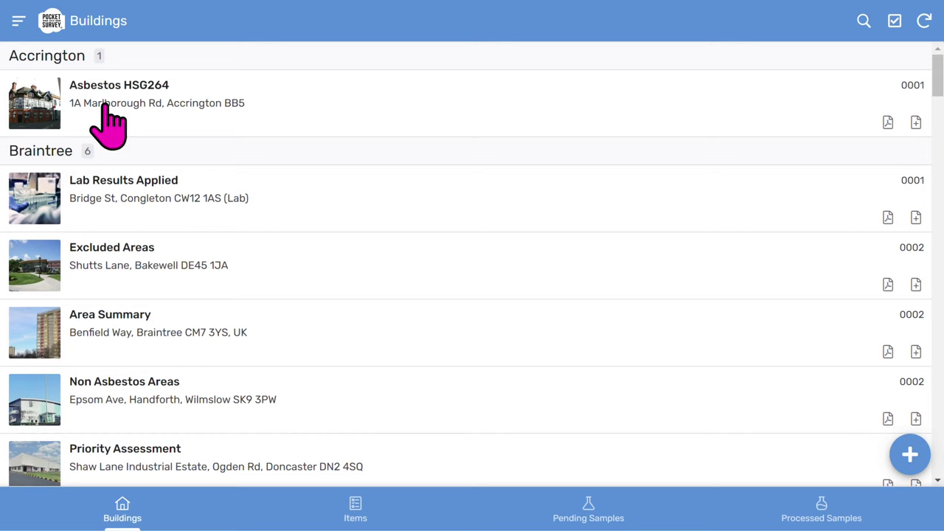
# Open the Asbestos HSG264 building record and examine its address, job, inspection details and notes
pyautogui.click(18, 20)
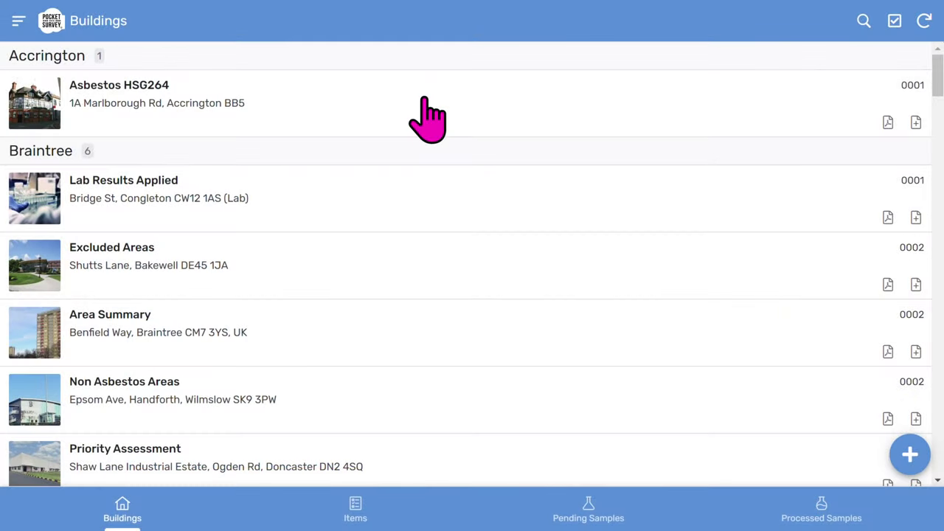
pyautogui.click(425, 100)
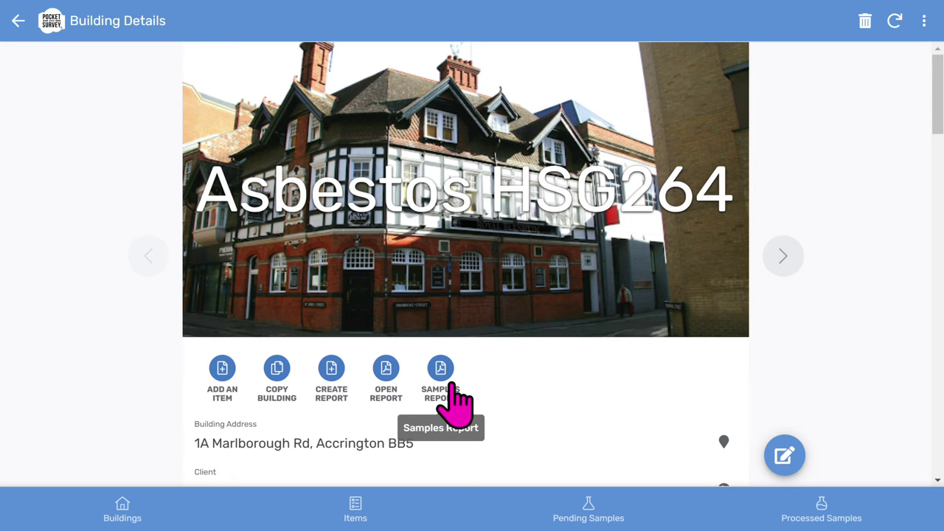
pyautogui.scroll(-2, 541, 373)
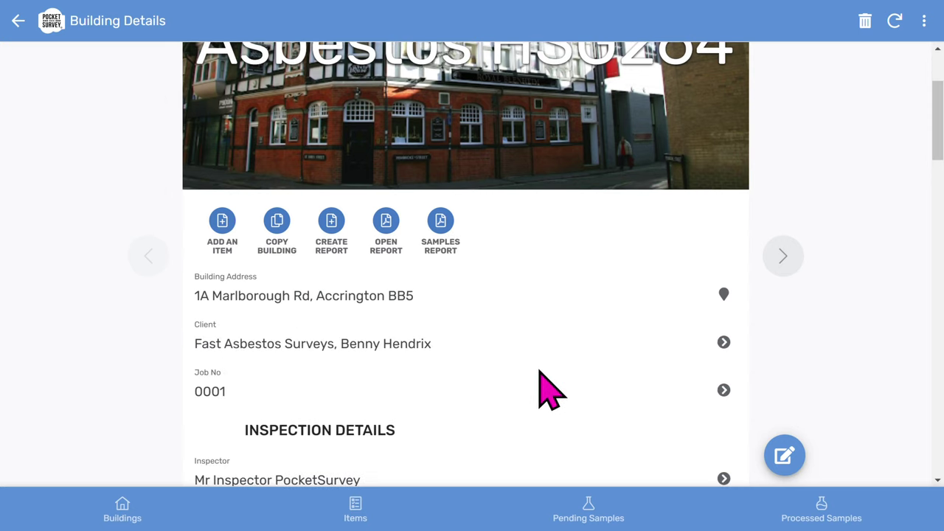
pyautogui.scroll(-1, 541, 389)
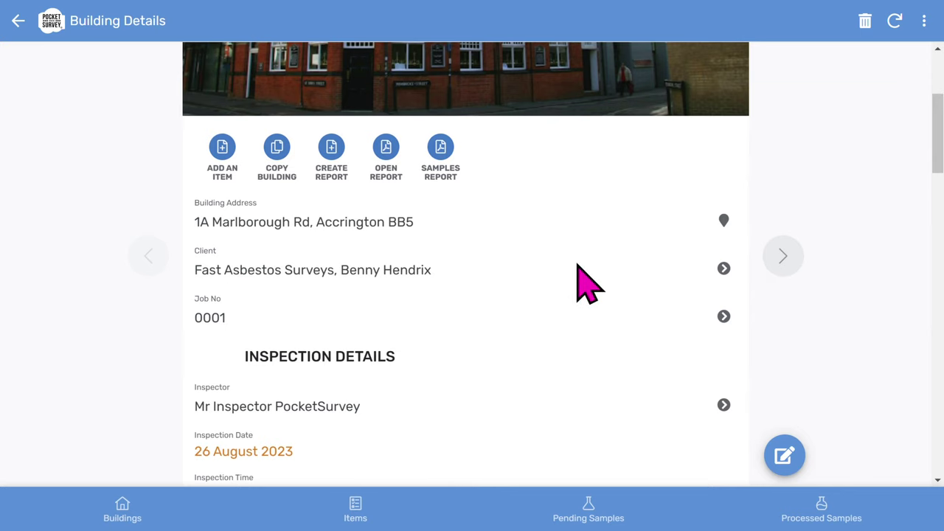
pyautogui.scroll(-3, 586, 284)
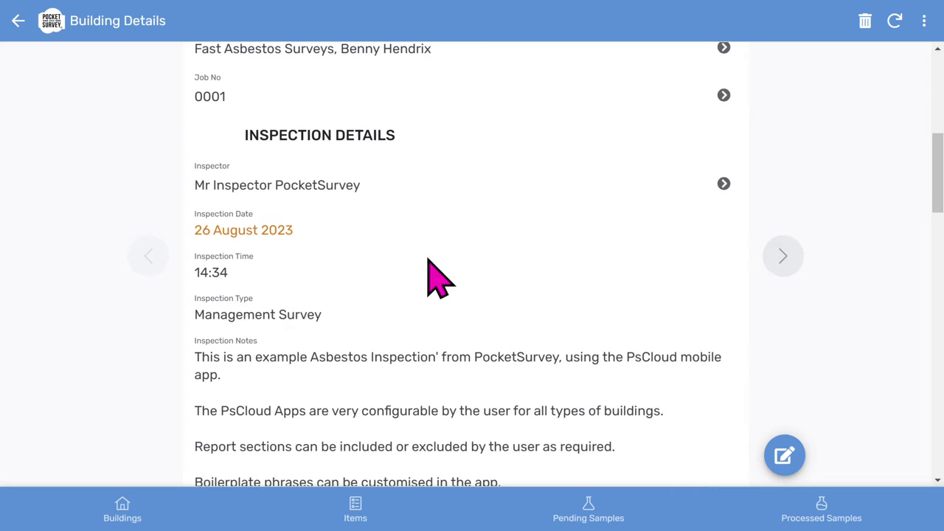
pyautogui.scroll(-2, 428, 258)
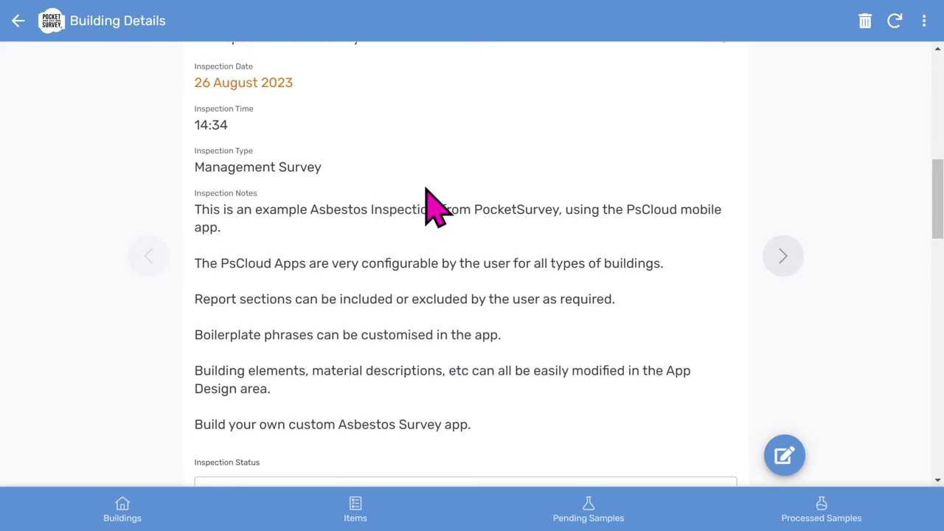
pyautogui.scroll(-5, 427, 189)
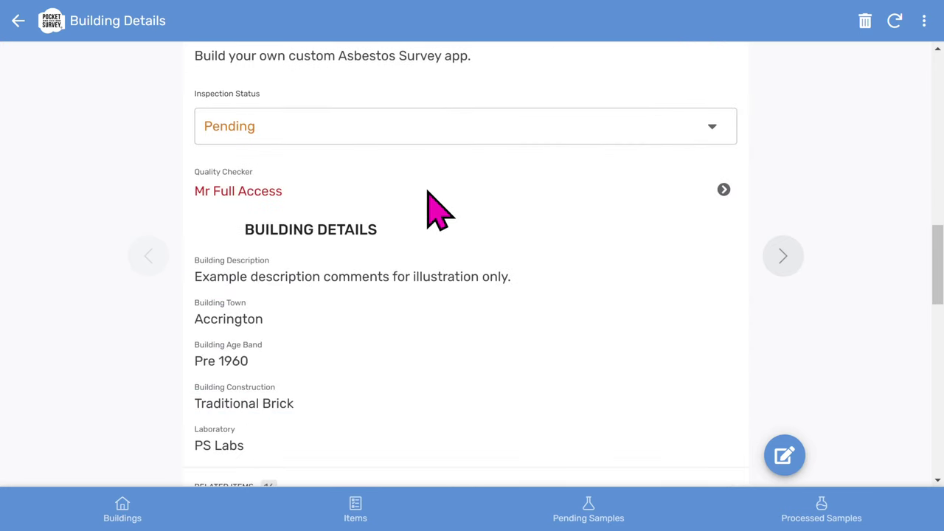
# View the inspection status options, keep Pending, and examine the building's description, town, age band, construction and laboratory
pyautogui.click(362, 132)
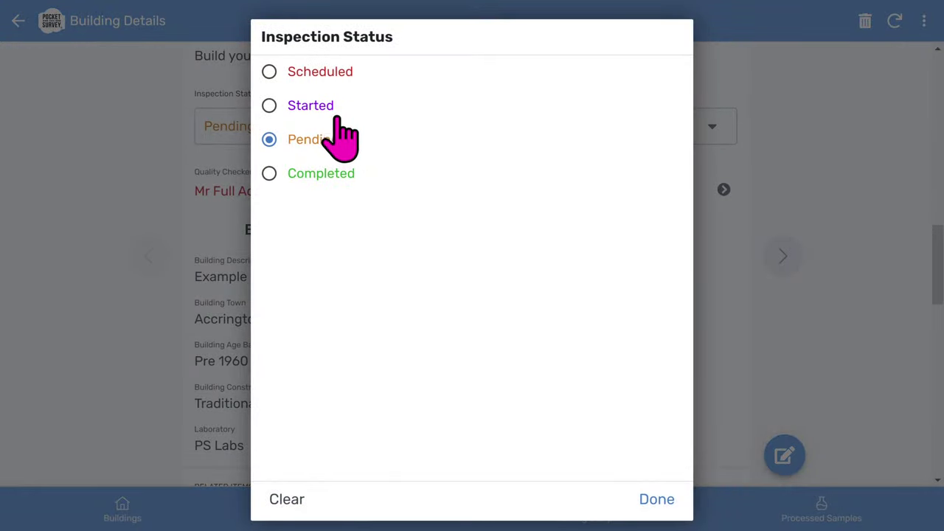
pyautogui.click(656, 499)
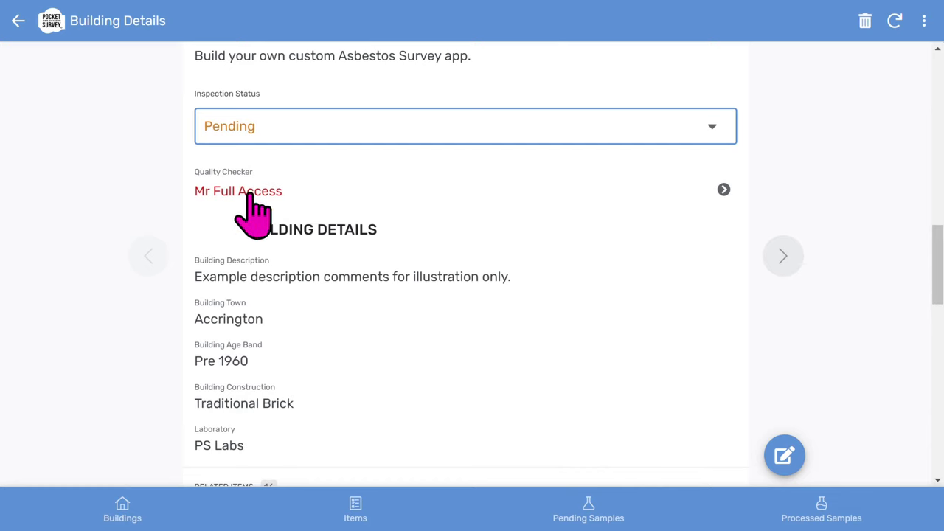
pyautogui.scroll(-2, 524, 258)
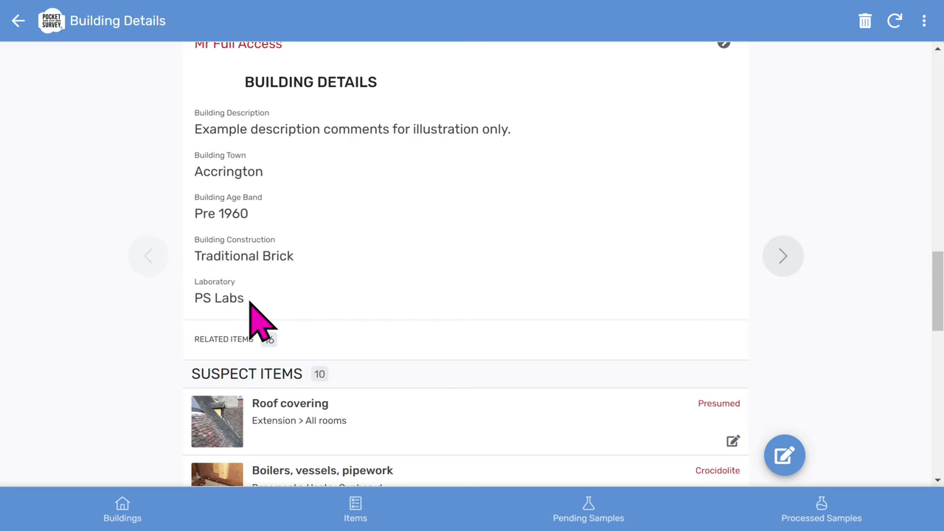
# View the building's full related items list through its suspect, non asbestos, excluded and area summary groups, and return to the building details
pyautogui.scroll(-4, 424, 274)
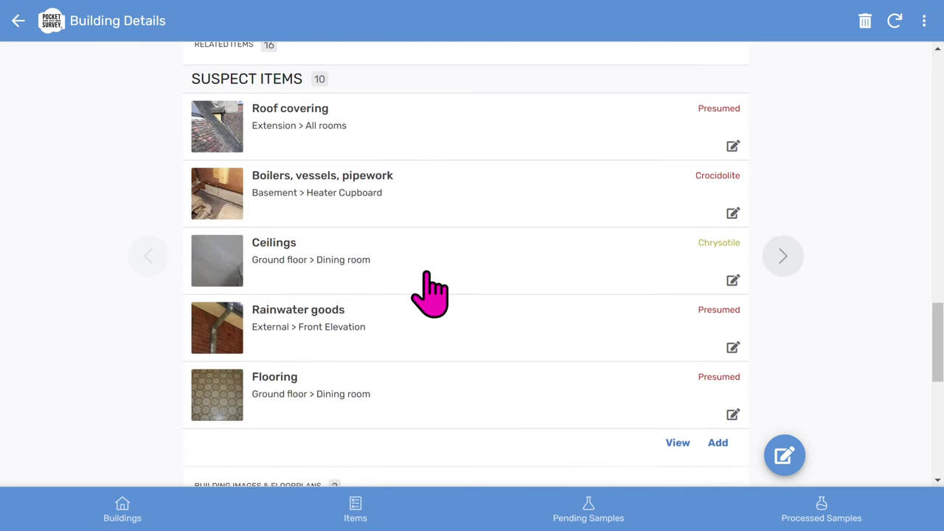
pyautogui.click(678, 443)
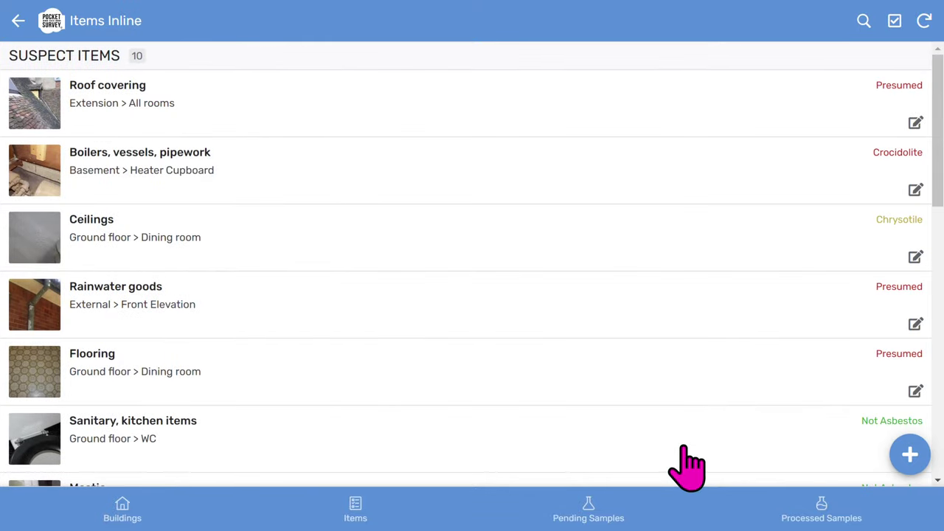
pyautogui.scroll(-4, 413, 181)
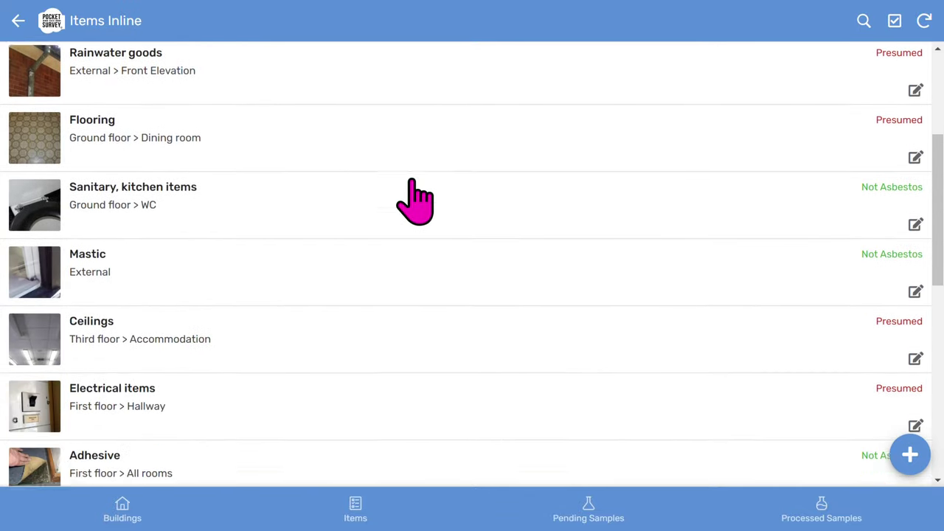
pyautogui.scroll(-5, 413, 191)
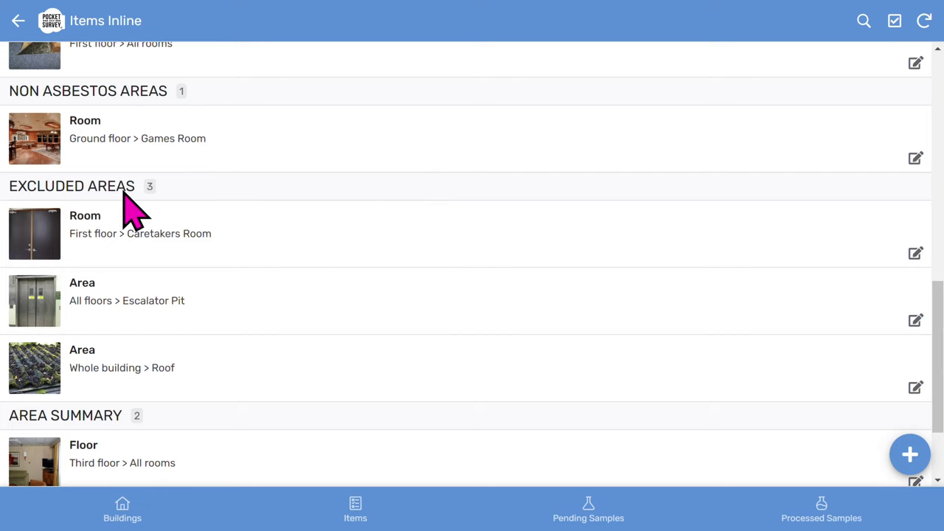
pyautogui.scroll(-2, 319, 301)
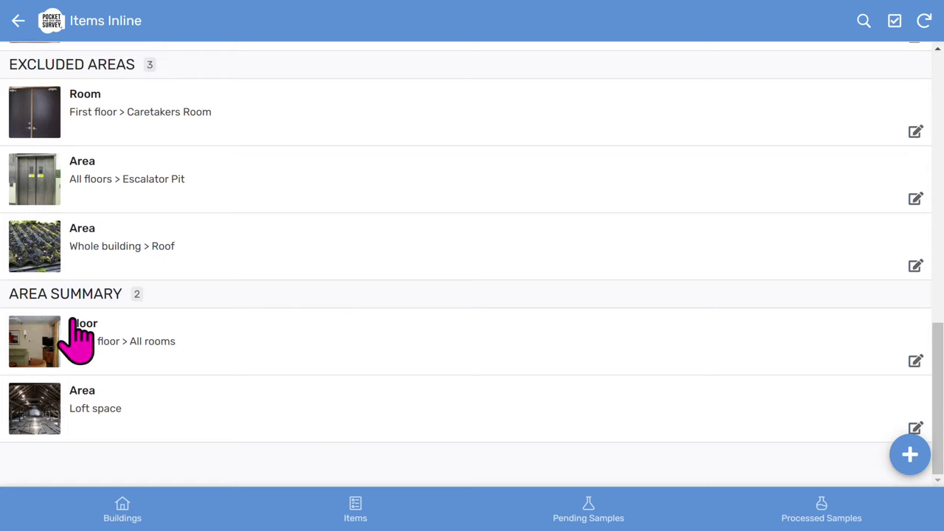
pyautogui.click(18, 22)
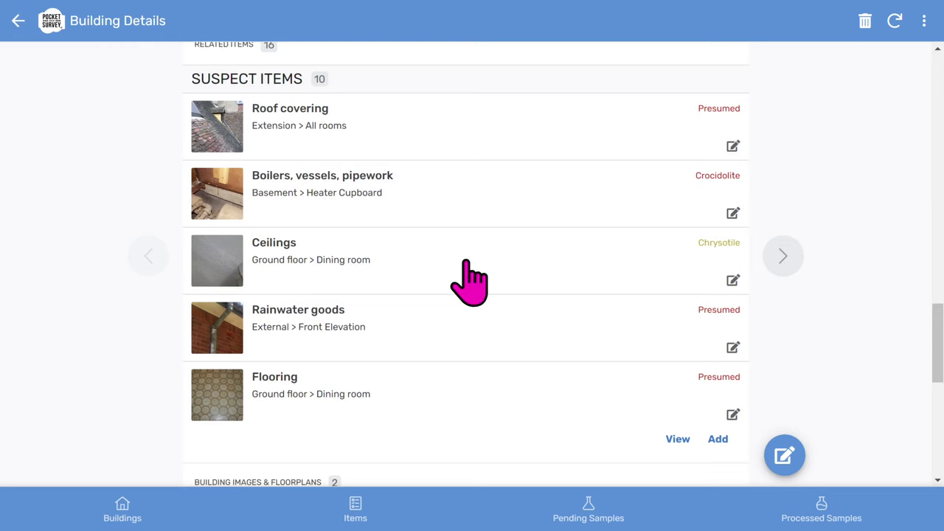
# Examine the building's images and floorplans and its sample certificates
pyautogui.scroll(-5, 469, 280)
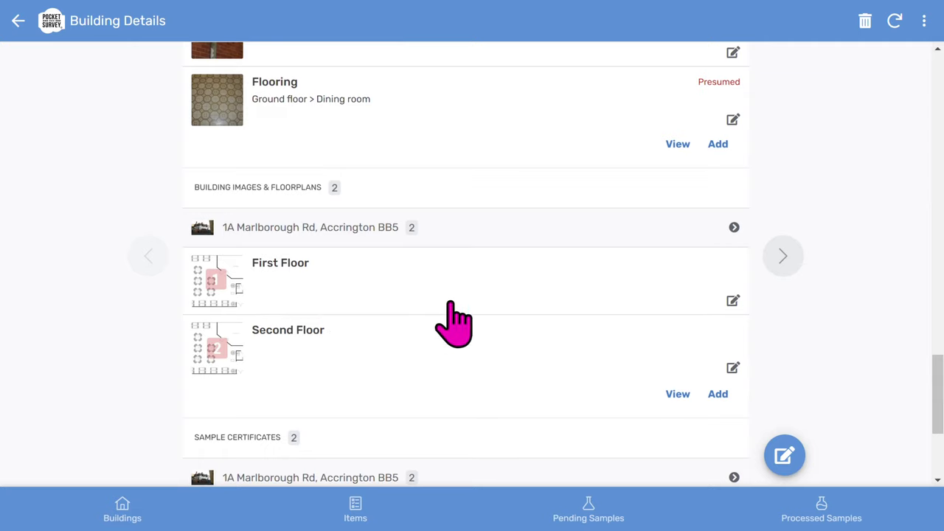
pyautogui.scroll(-4, 390, 347)
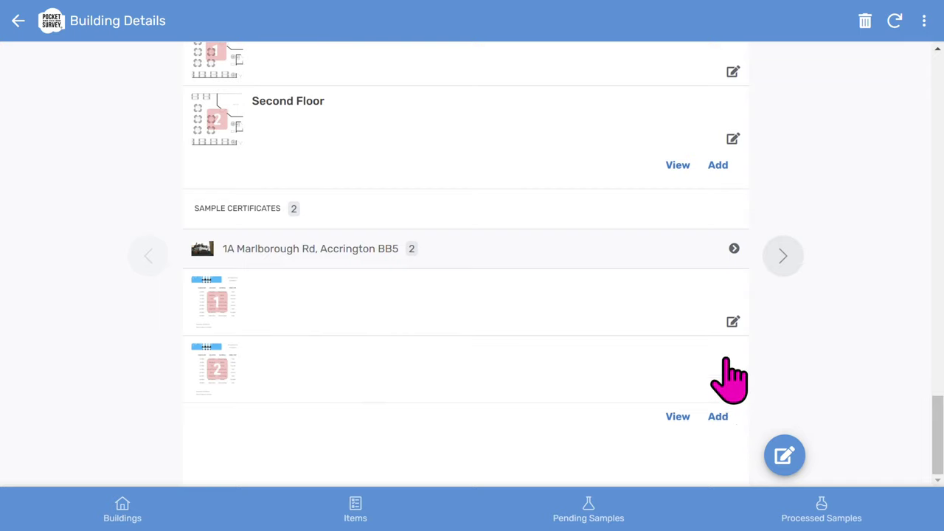
pyautogui.scroll(2, 678, 193)
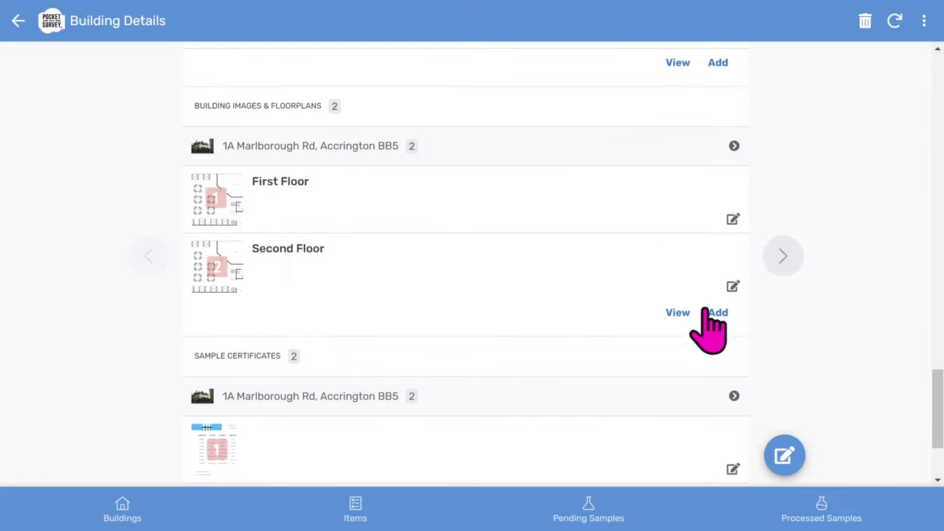
pyautogui.scroll(3, 600, 229)
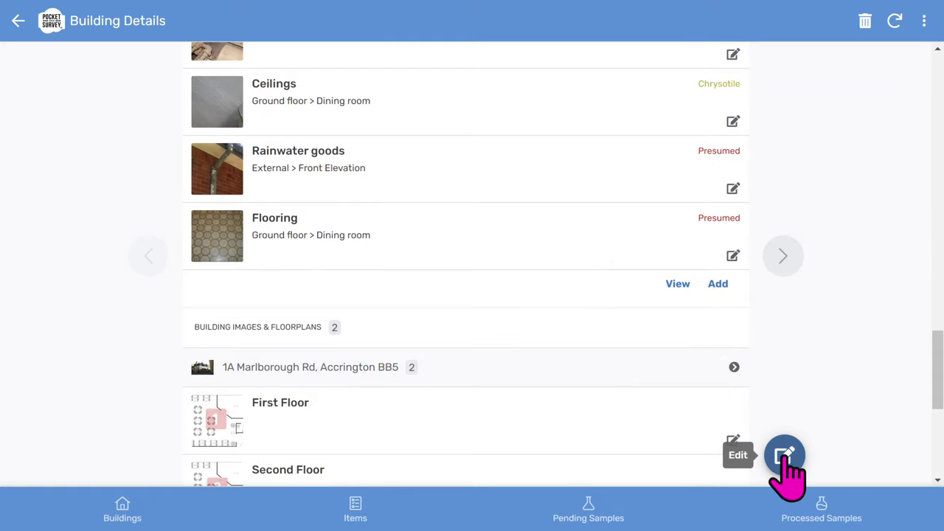
# Request a new report for the Asbestos HSG264 building and decline the confirmation
pyautogui.scroll(10, 564, 421)
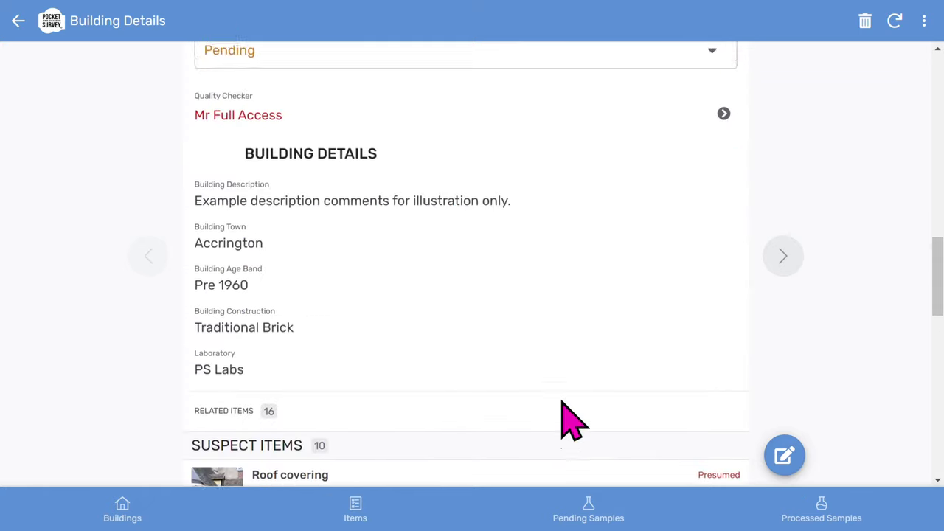
pyautogui.scroll(5, 565, 421)
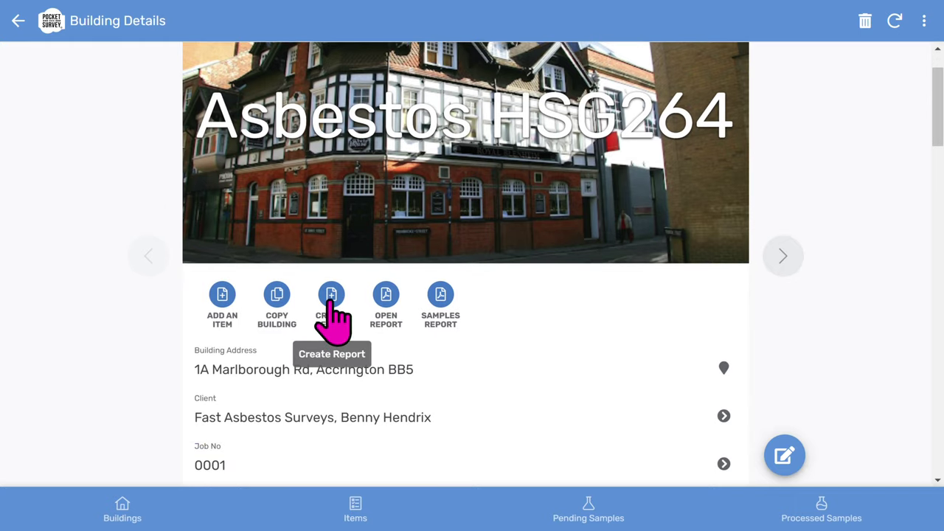
pyautogui.click(329, 299)
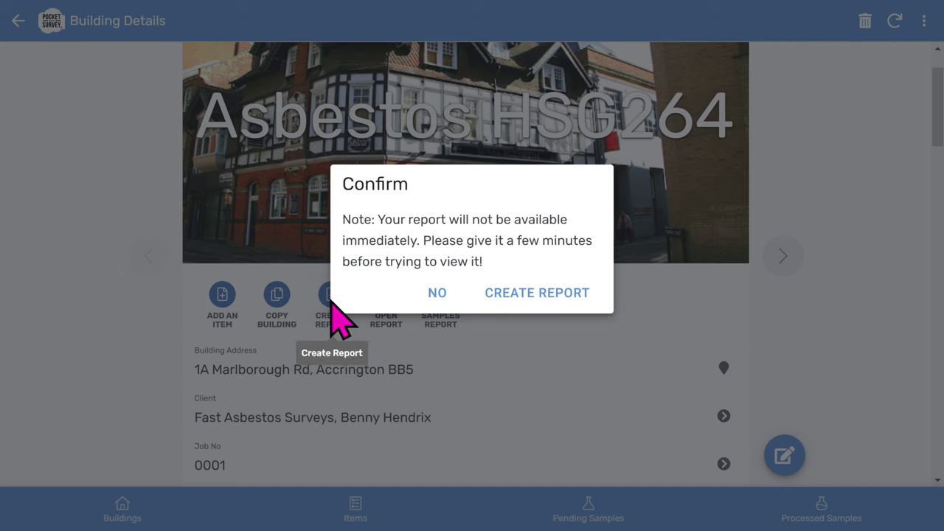
pyautogui.click(439, 295)
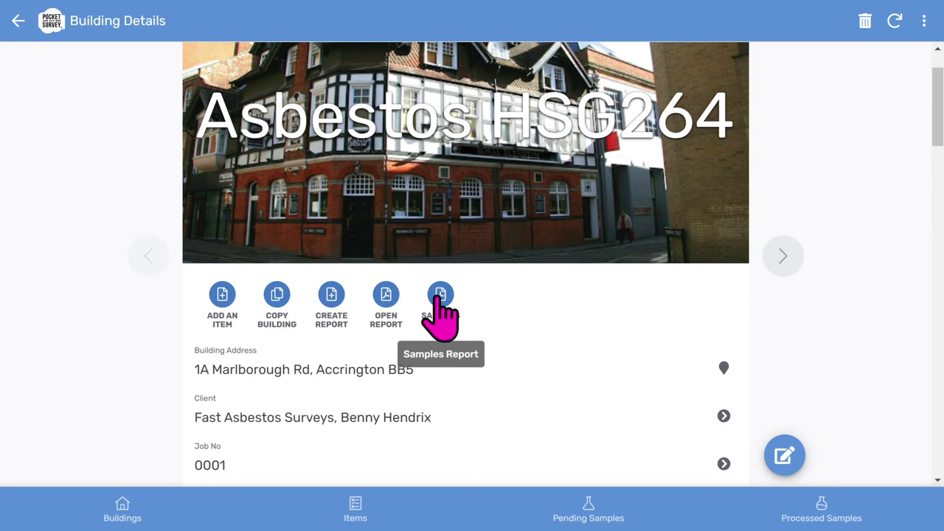
# Open the building's existing PDF report and examine its cover page
pyautogui.click(387, 296)
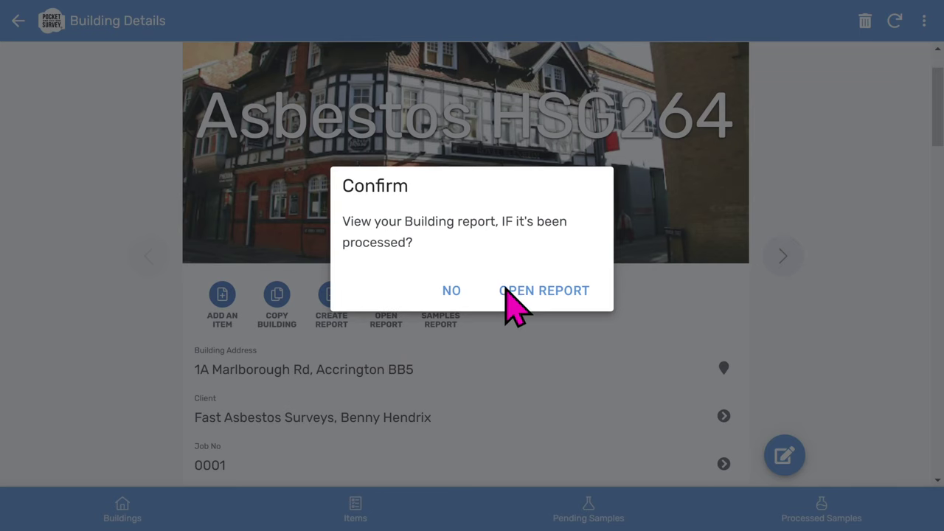
pyautogui.click(450, 293)
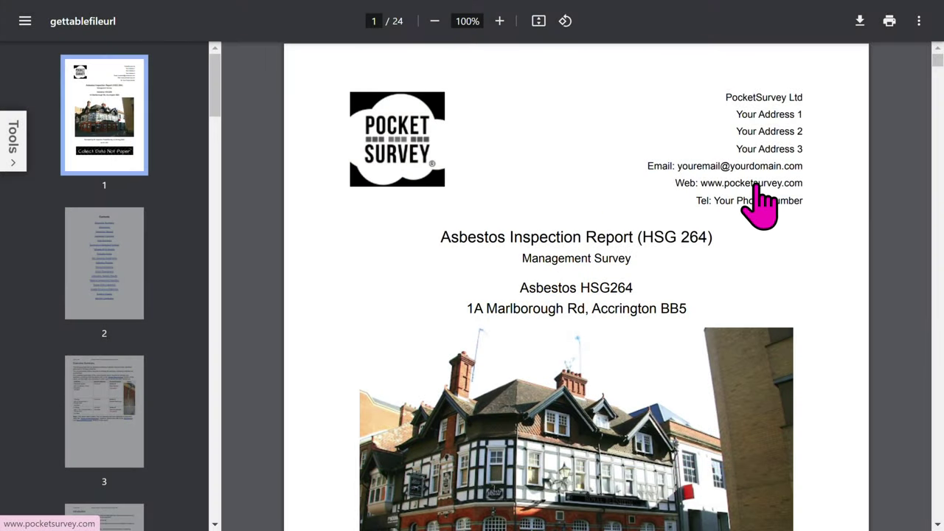
pyautogui.scroll(-3, 716, 258)
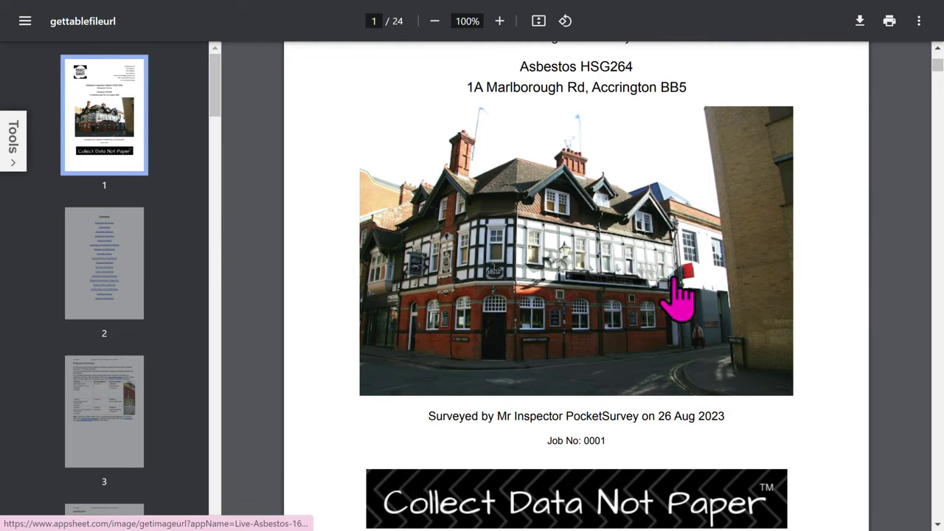
pyautogui.scroll(-2, 623, 352)
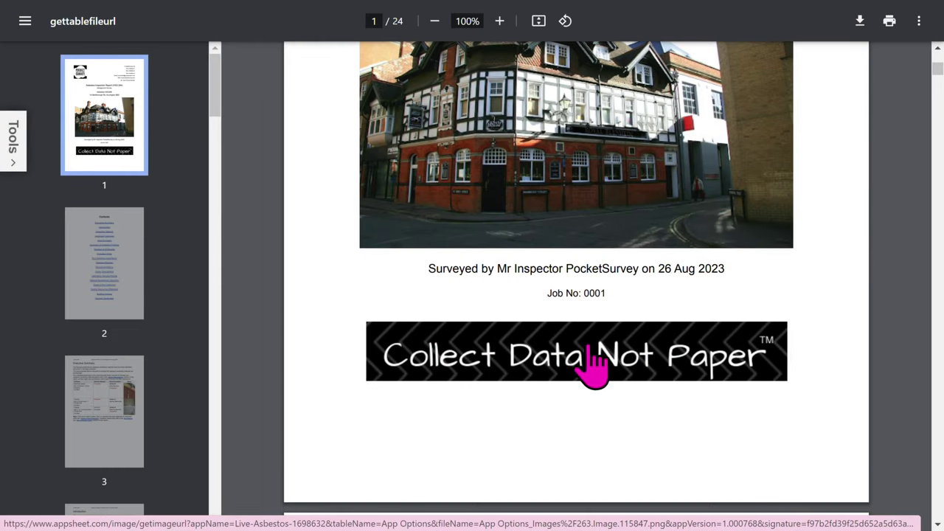
# Go to page 2 of the report and examine the list of linked contents sections
pyautogui.click(140, 269)
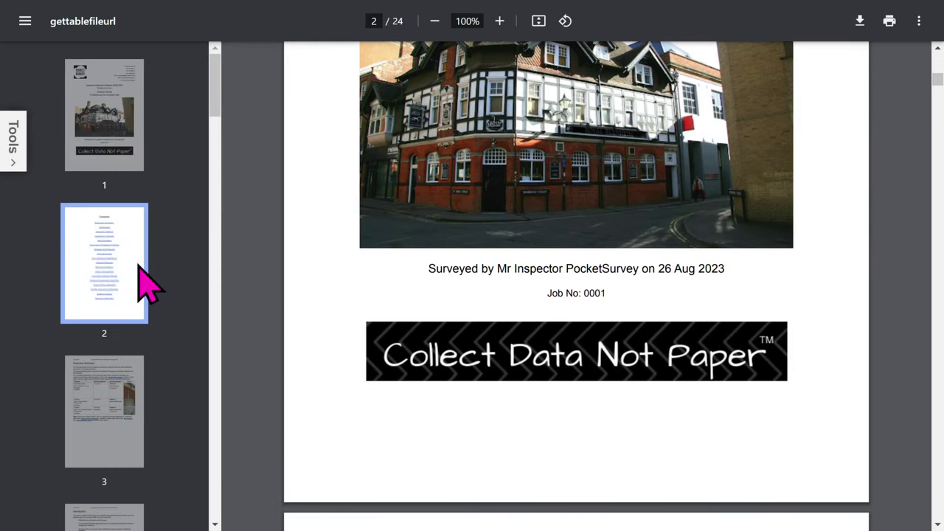
pyautogui.scroll(-1, 737, 280)
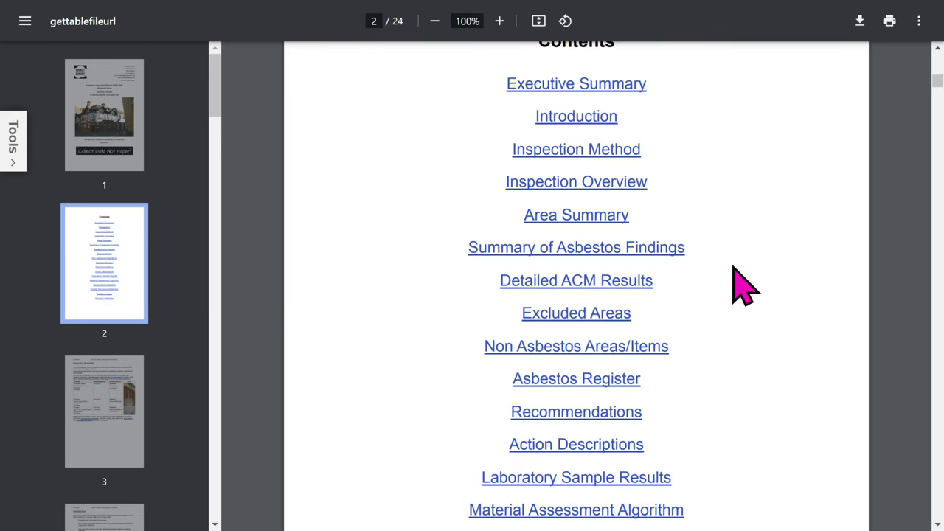
pyautogui.scroll(-1, 594, 121)
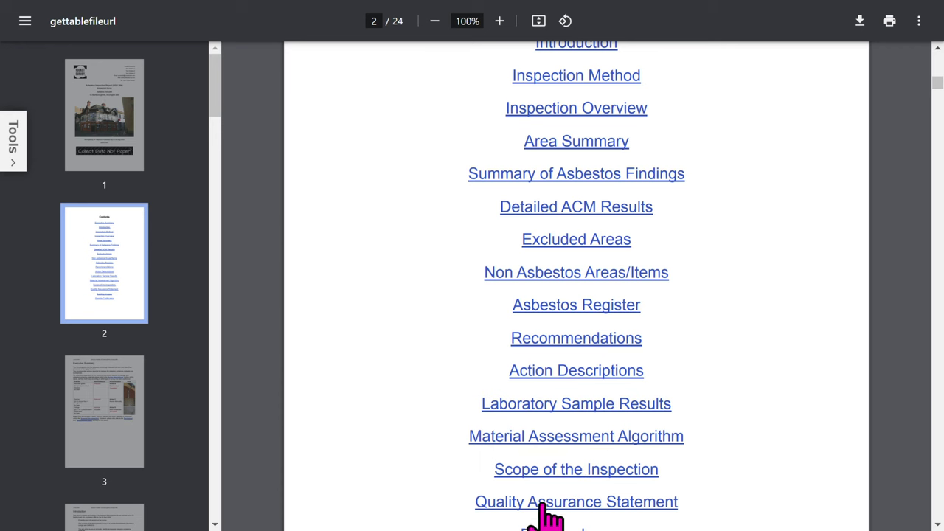
# Examine the Executive Summary on page 3, browse the remaining page thumbnails, and go to the Introduction on page 4
pyautogui.click(129, 453)
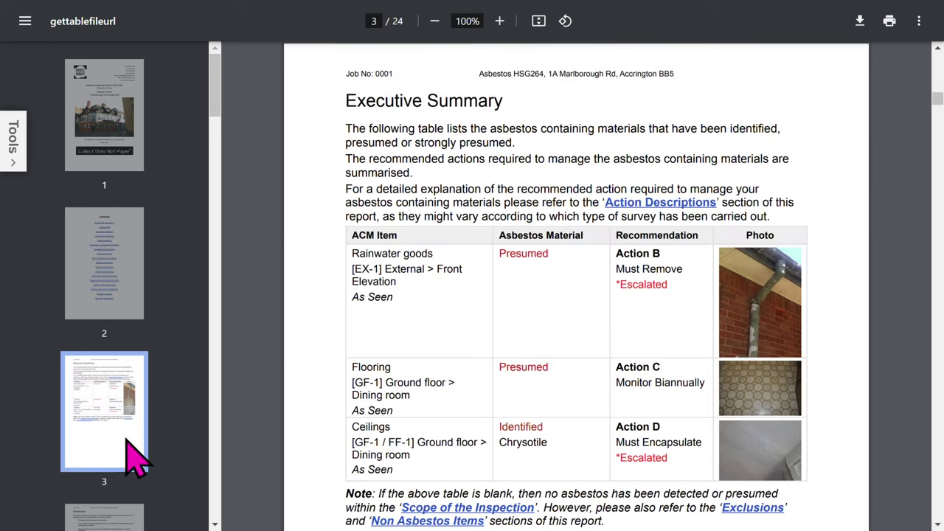
pyautogui.scroll(-15, 221, 386)
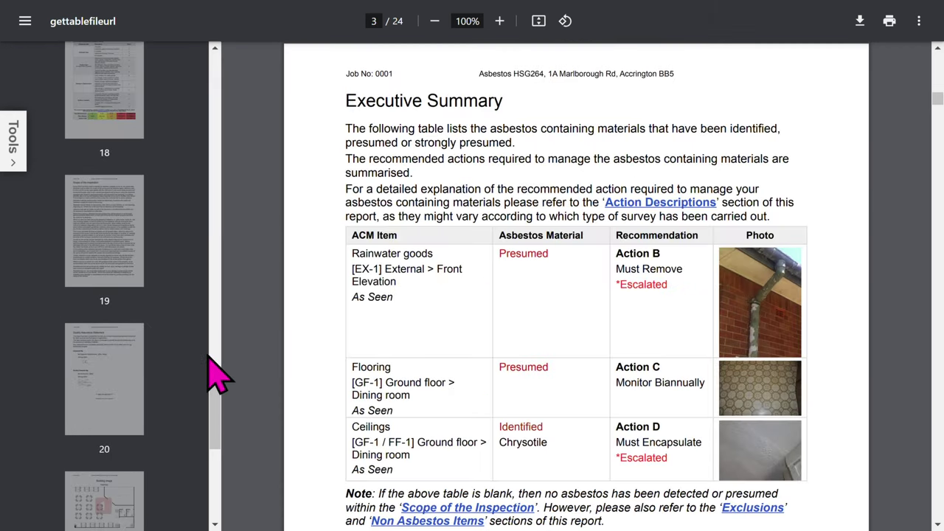
pyautogui.moveTo(210, 355); pyautogui.dragTo(195, 115)
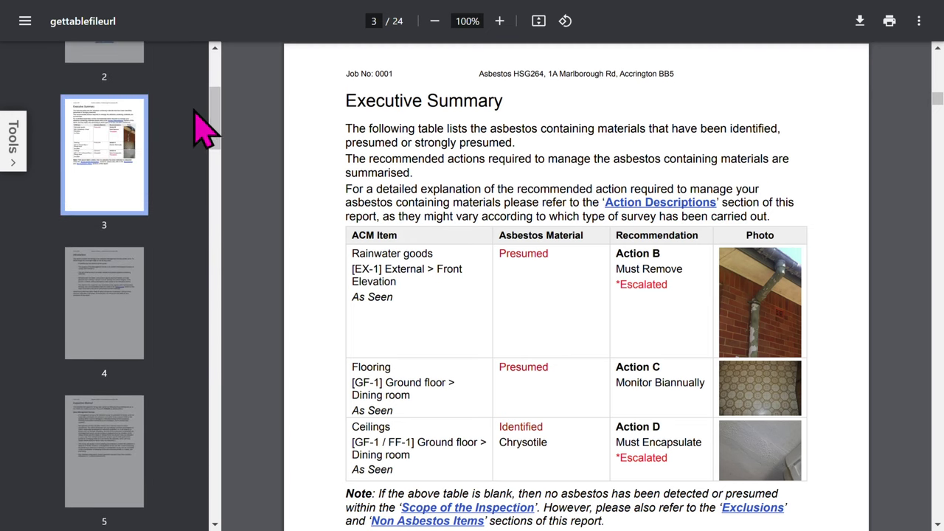
pyautogui.click(99, 312)
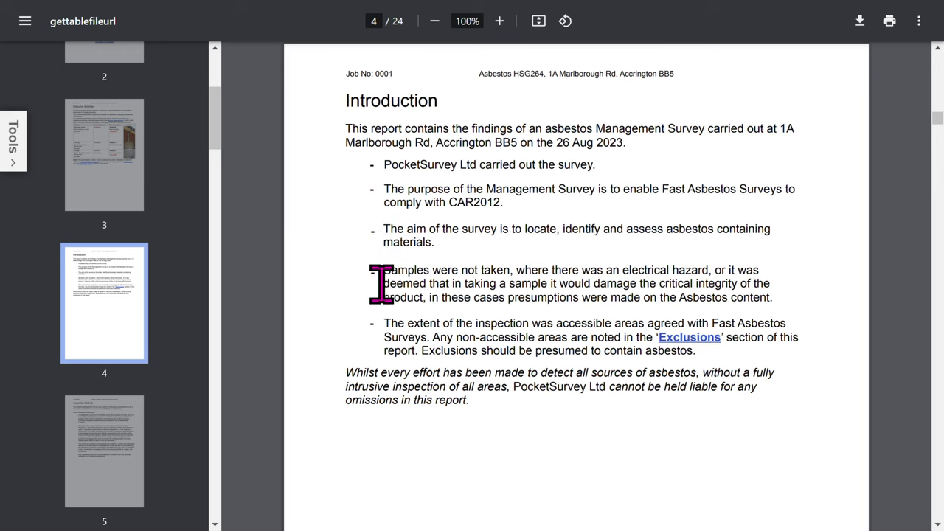
# Examine the Inspection Method on page 5 and the inspection, building and client details on page 6
pyautogui.scroll(-3, 174, 284)
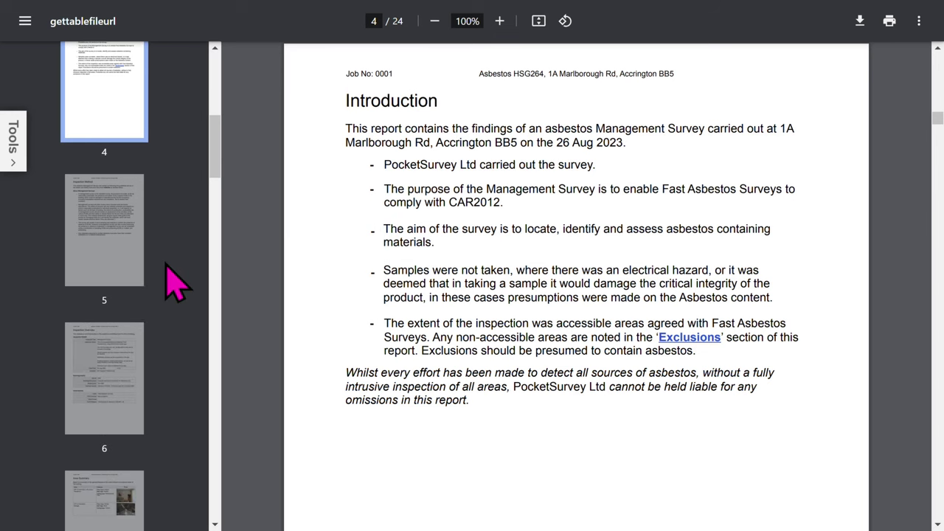
pyautogui.click(100, 248)
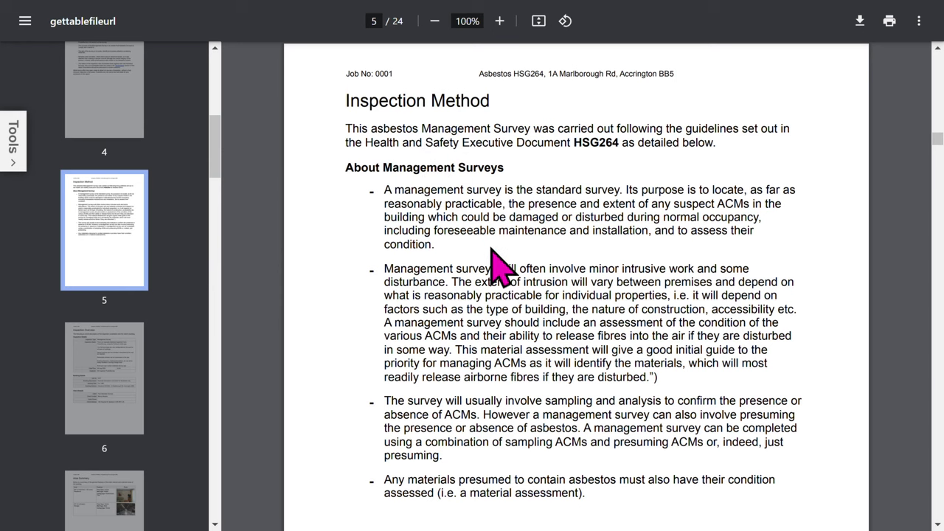
pyautogui.scroll(-2, 499, 268)
pyautogui.scroll(-1, 179, 316)
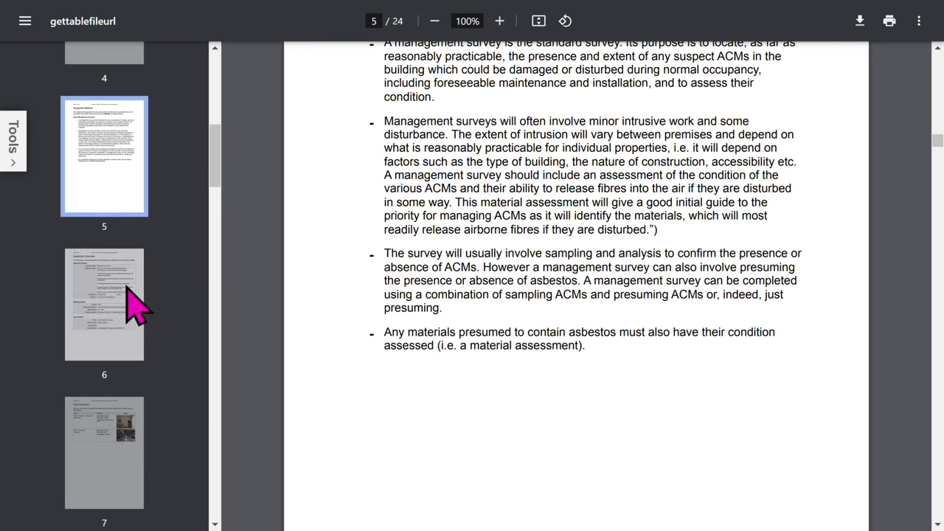
pyautogui.click(127, 290)
pyautogui.scroll(-1, 375, 169)
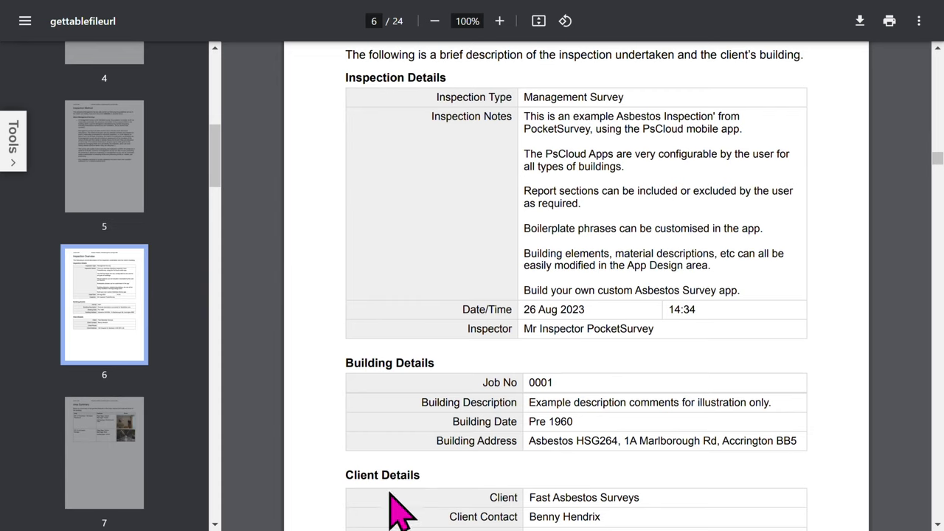
# Examine the Area Summary on page 7 and the Summary of Asbestos Findings on page 8
pyautogui.scroll(-2, 177, 366)
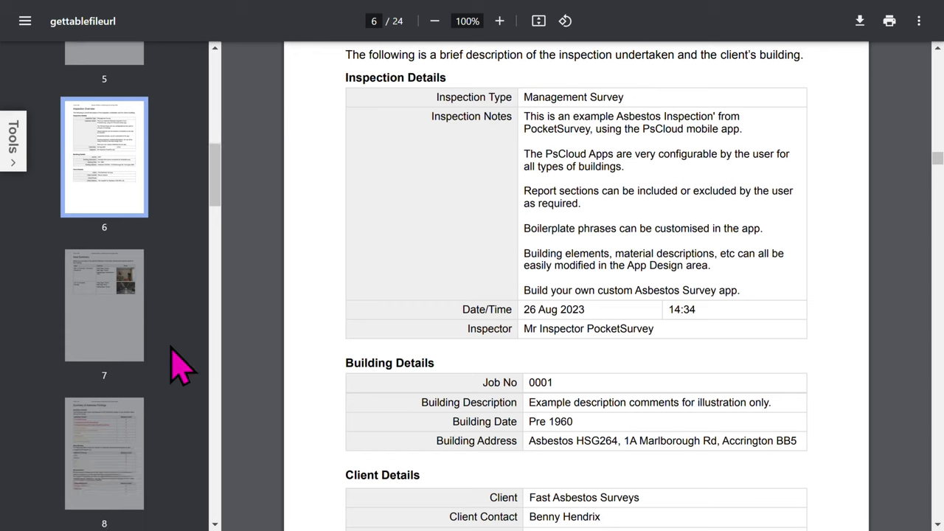
pyautogui.click(103, 308)
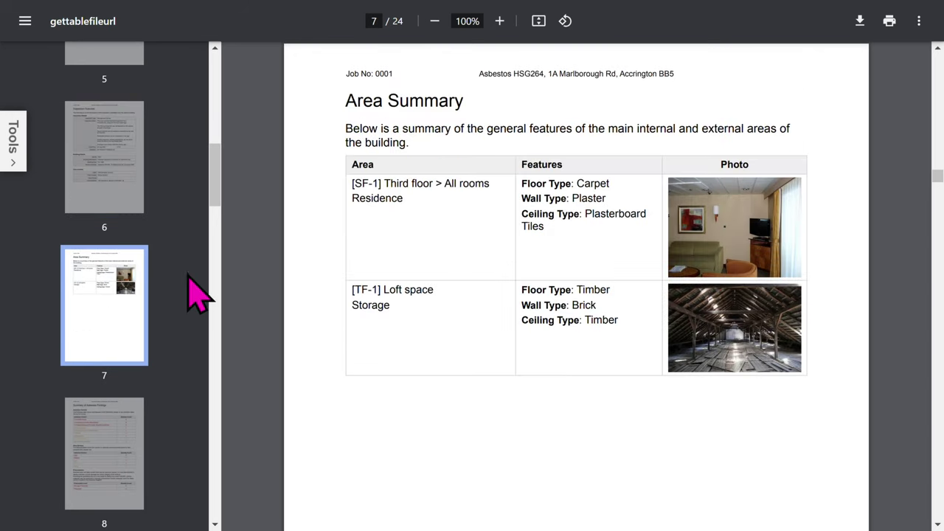
pyautogui.scroll(-2, 198, 295)
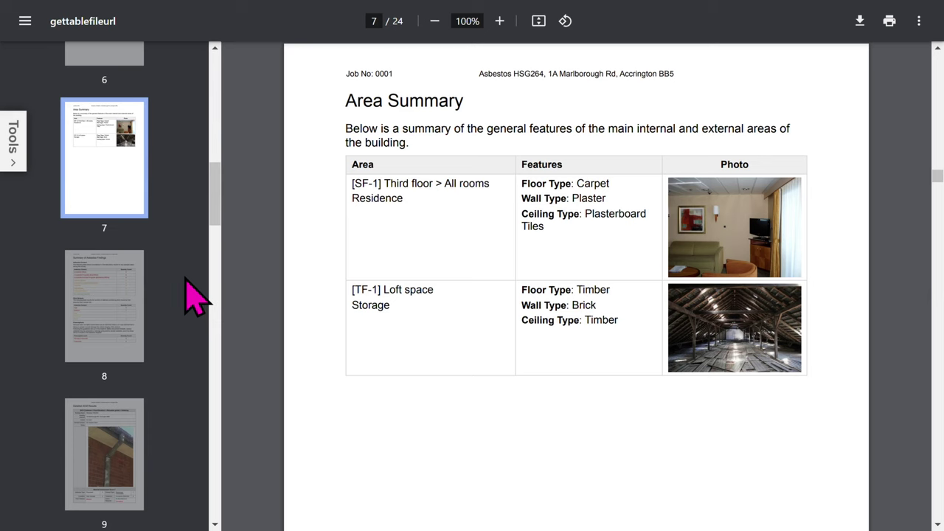
pyautogui.click(103, 317)
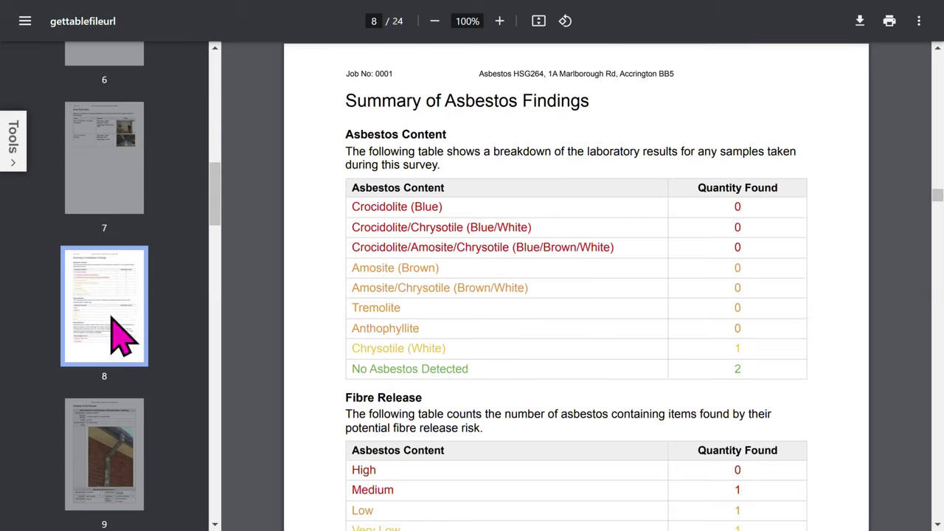
# Examine the Detailed ACM Results on pages 9 to 11, including the ceiling coating's material assessment
pyautogui.scroll(-2, 194, 274)
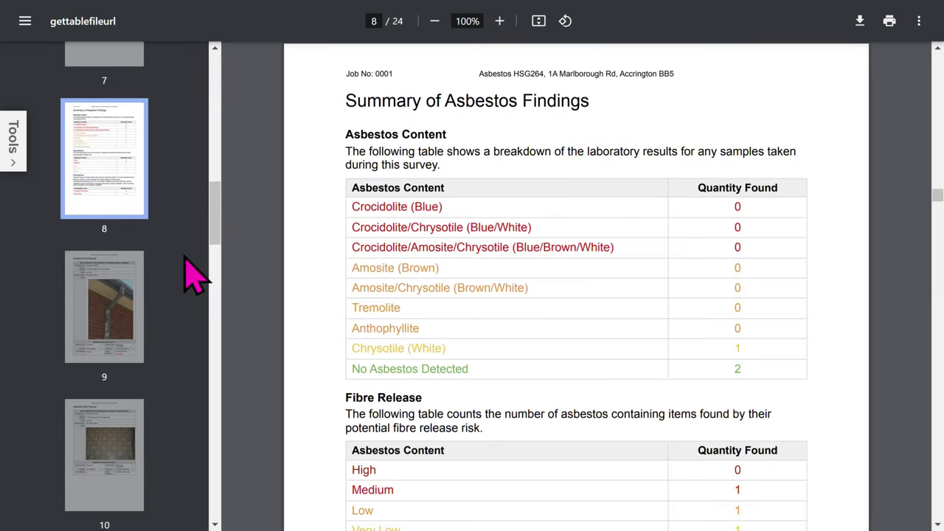
pyautogui.click(114, 335)
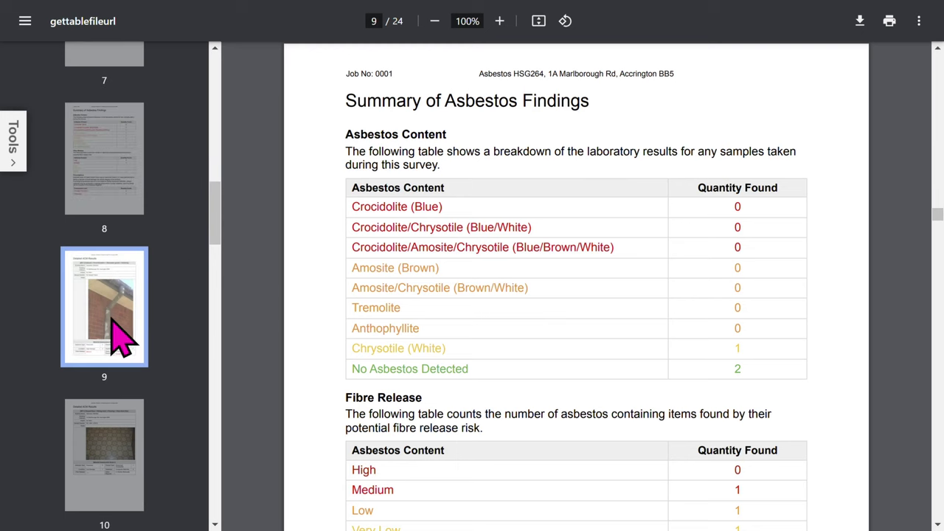
pyautogui.scroll(-4, 199, 294)
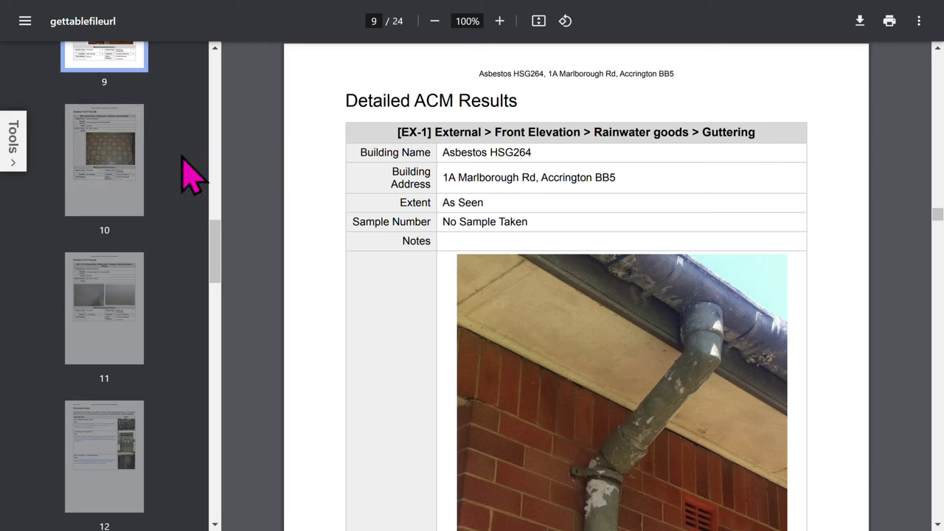
pyautogui.click(133, 197)
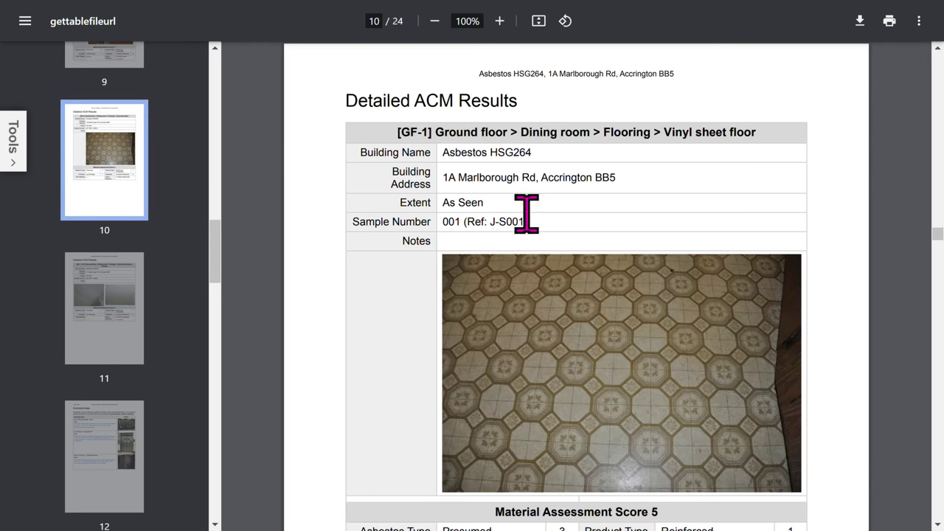
pyautogui.click(131, 341)
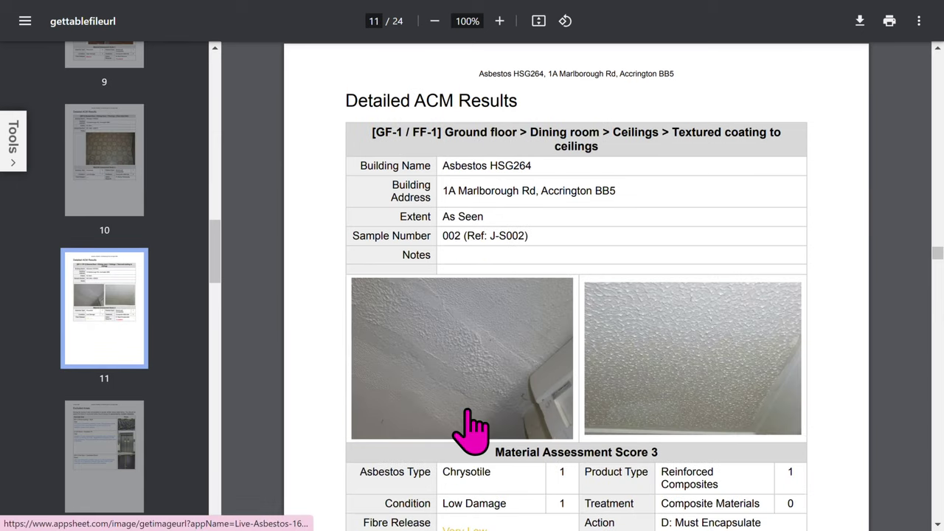
pyautogui.scroll(-1, 457, 426)
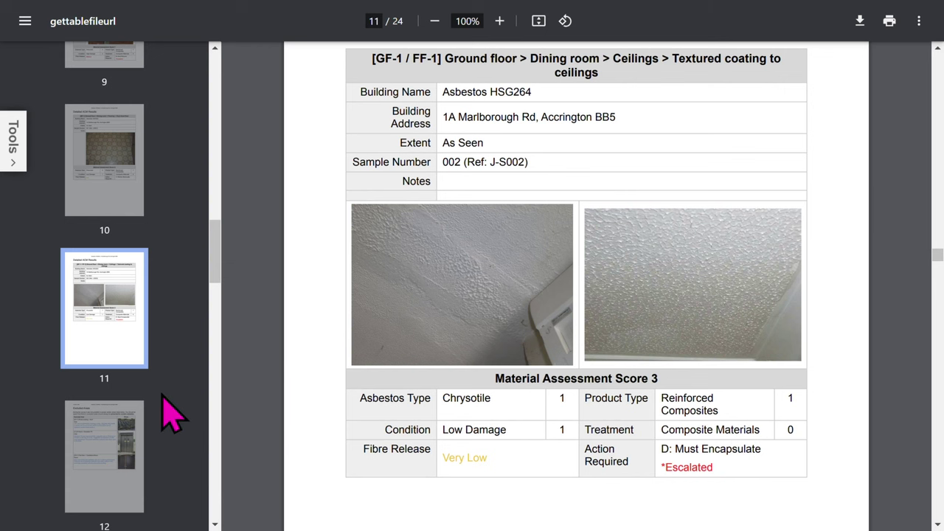
# Examine the Excluded Areas on page 12 and the Non Asbestos Areas/Items on page 13
pyautogui.scroll(-1, 172, 416)
pyautogui.click(122, 398)
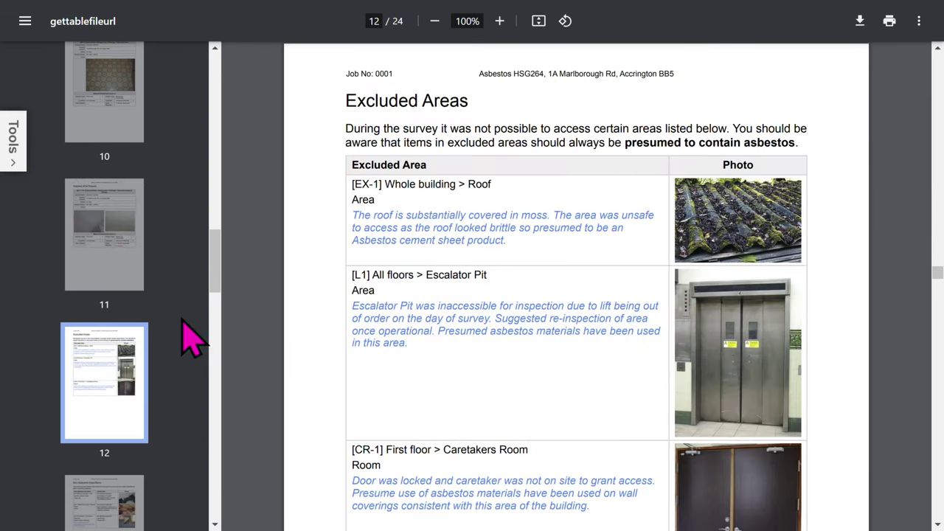
pyautogui.scroll(-4, 185, 335)
pyautogui.click(112, 286)
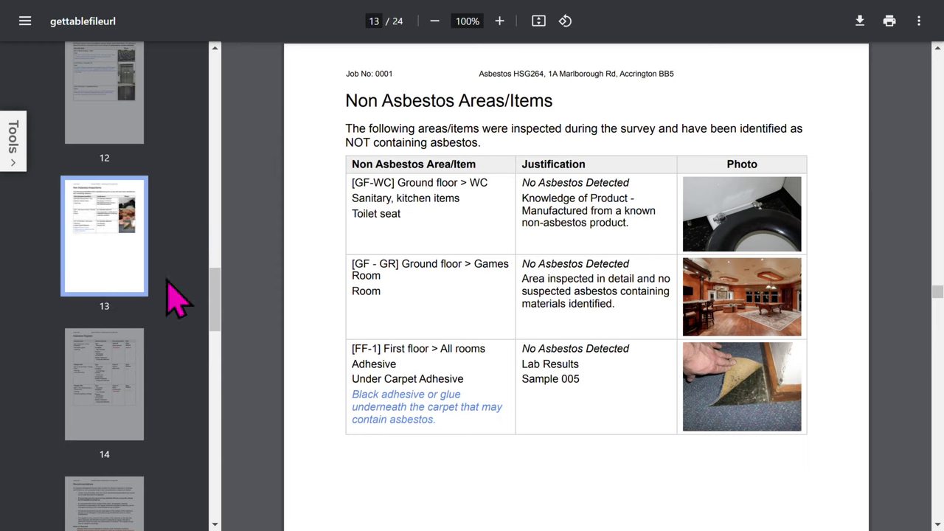
# Examine the Asbestos Register on page 14 and the Recommendations on page 15
pyautogui.scroll(-2, 188, 284)
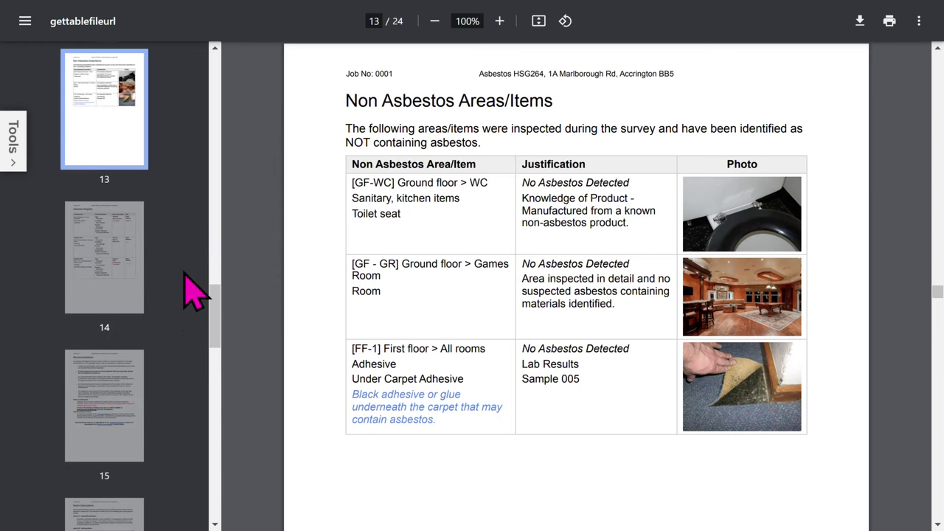
pyautogui.click(126, 275)
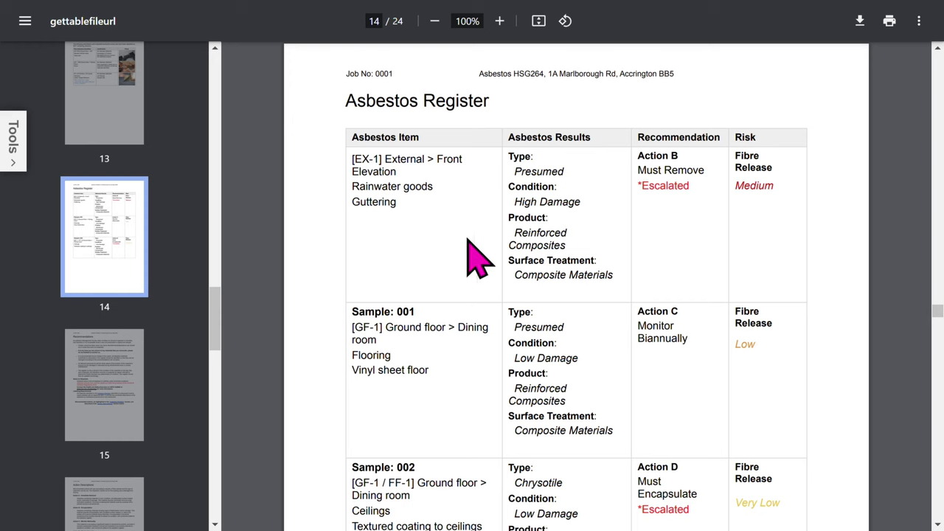
pyautogui.click(112, 417)
# Examine the Action Descriptions on page 16 and the Laboratory Sample Results on page 17
pyautogui.scroll(-5, 168, 248)
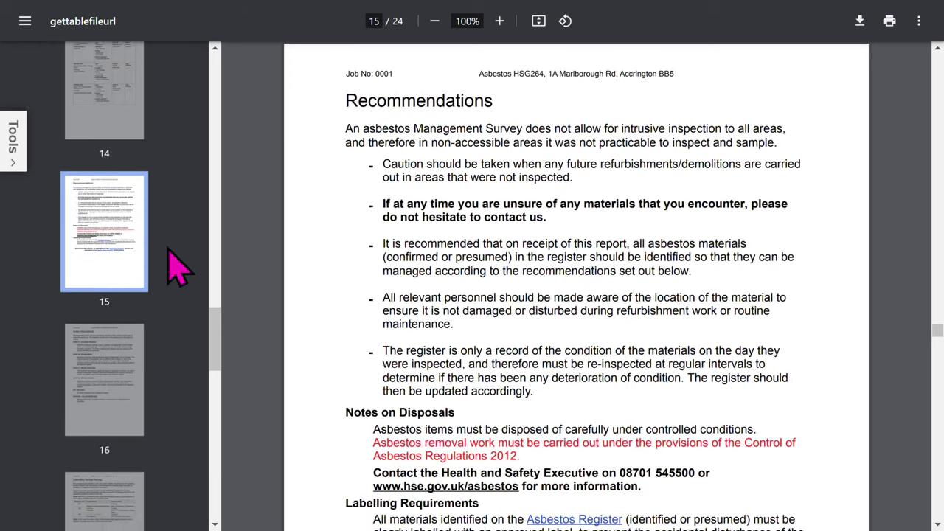
pyautogui.click(116, 258)
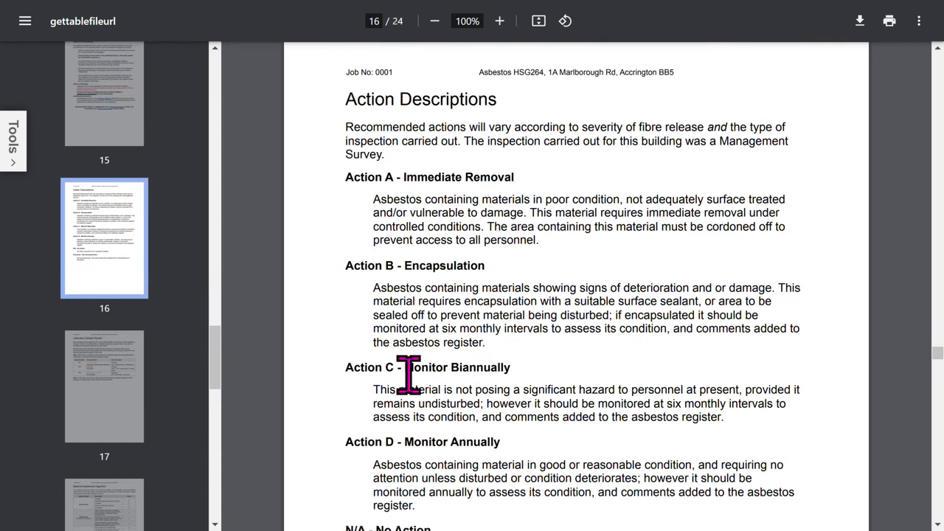
pyautogui.scroll(-3, 238, 377)
pyautogui.click(129, 402)
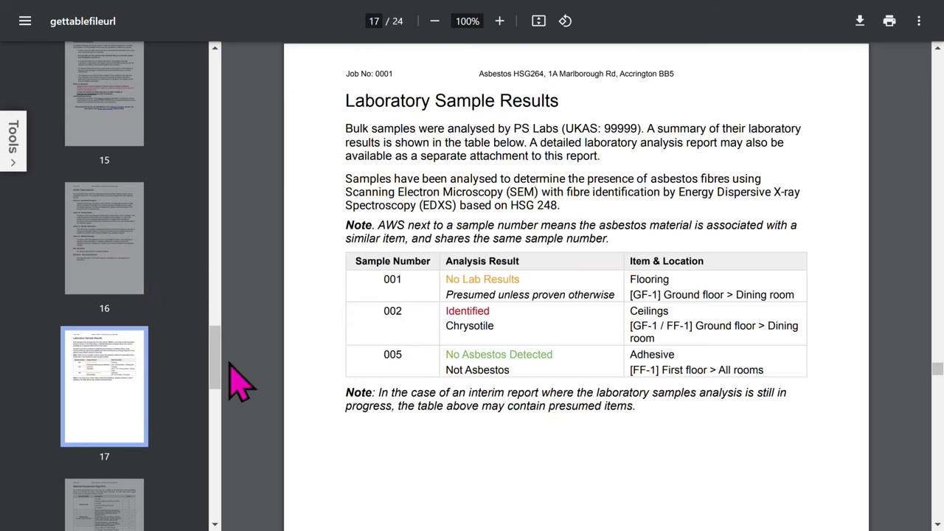
# Examine the Material Assessment Algorithm on page 18, down to the total material score table
pyautogui.scroll(-3, 230, 372)
pyautogui.click(140, 507)
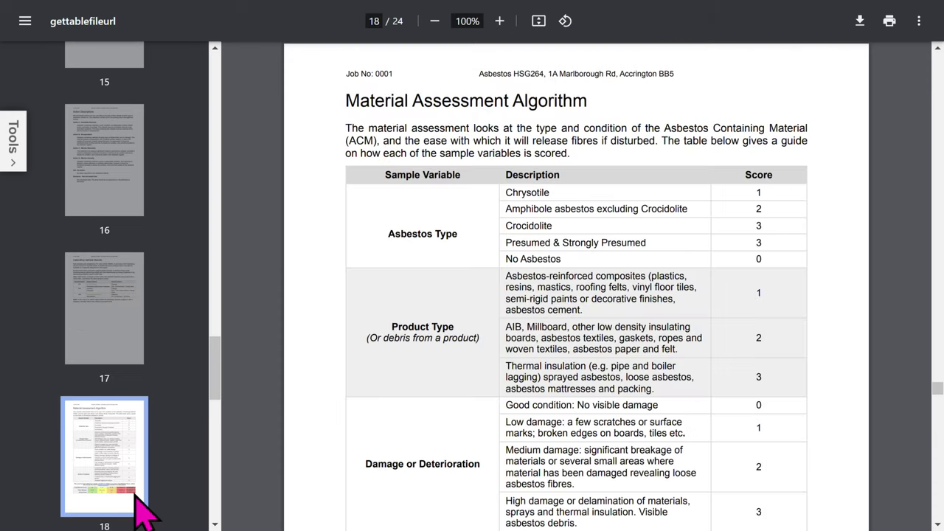
pyautogui.scroll(-3, 459, 246)
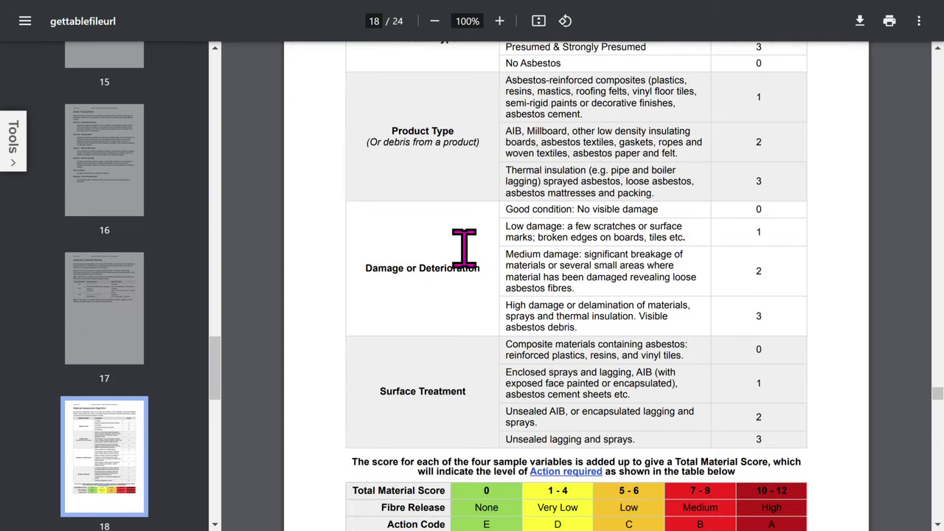
# Pass through page 19 and examine the Quality Assurance Statement and its signatures on page 20
pyautogui.scroll(-3, 137, 411)
pyautogui.click(137, 411)
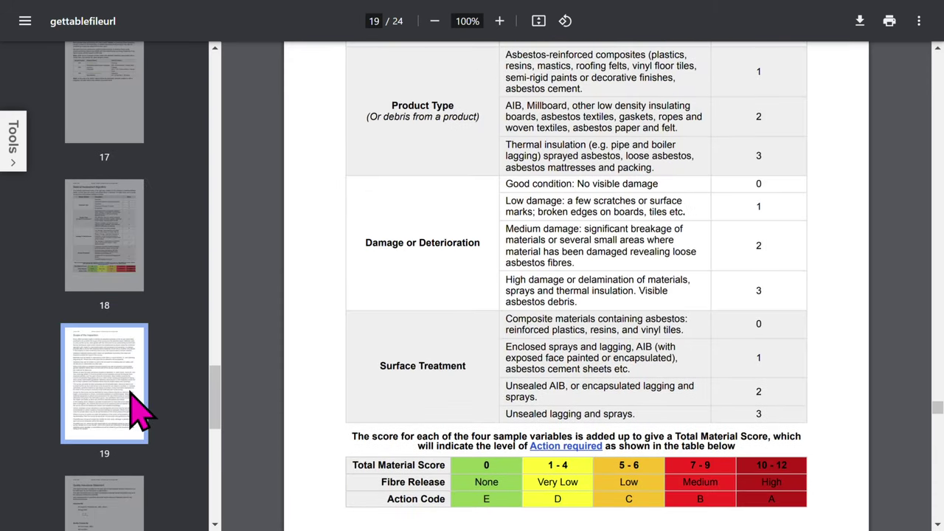
pyautogui.scroll(-3, 185, 328)
pyautogui.click(123, 337)
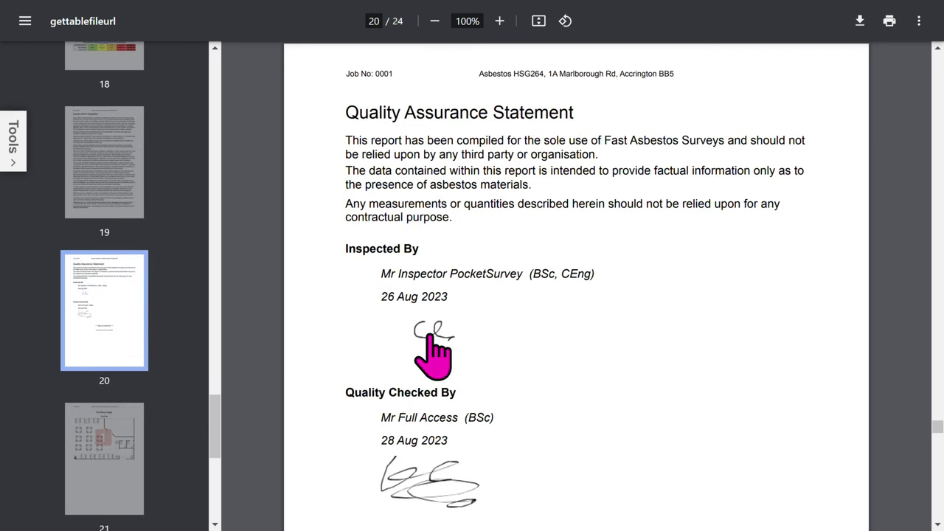
pyautogui.scroll(-1, 447, 501)
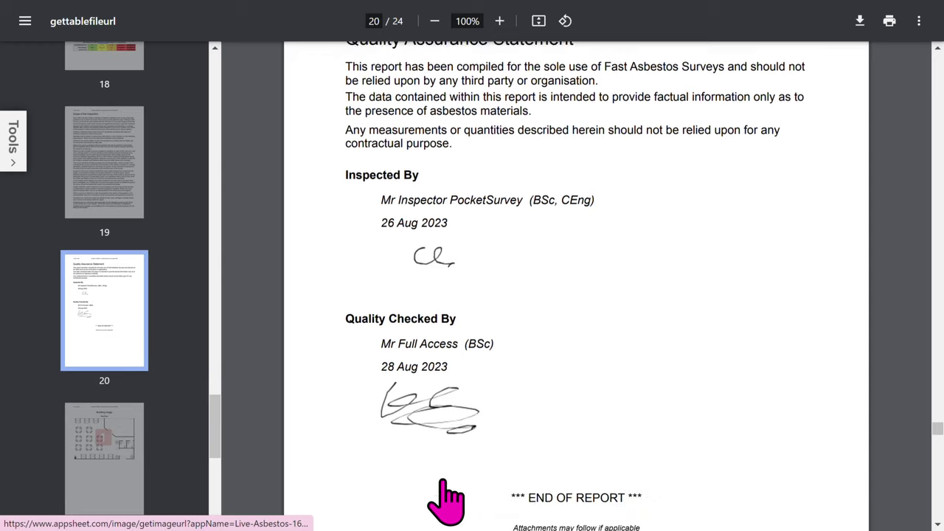
# Examine the attached Building Image floor plans on pages 21 and 22
pyautogui.scroll(-2, 180, 409)
pyautogui.click(120, 354)
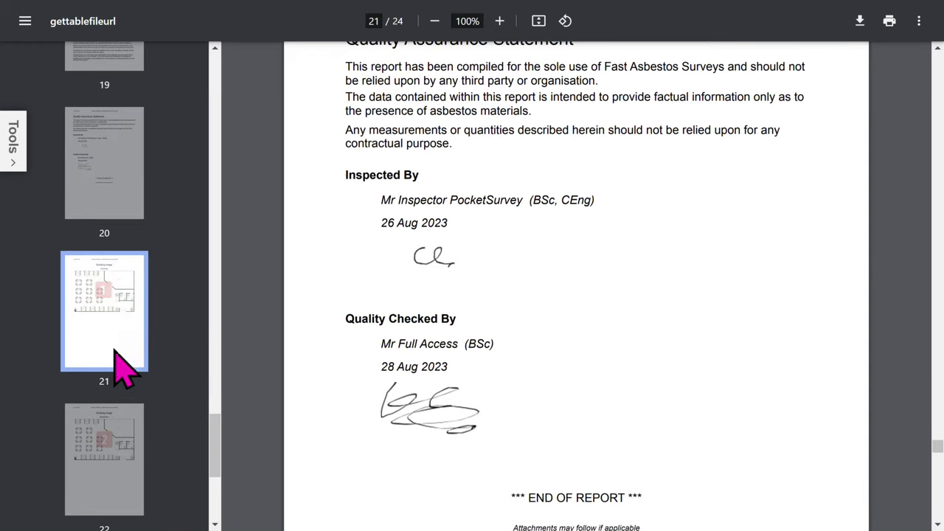
pyautogui.scroll(-2, 169, 380)
pyautogui.click(131, 360)
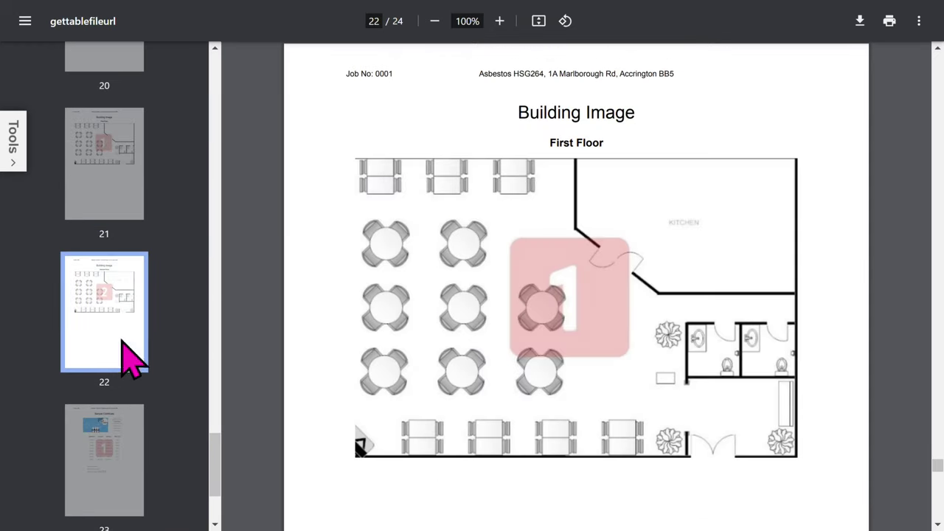
# Examine the attached Sample Certificate starting on page 23 and go to page 24
pyautogui.click(120, 435)
pyautogui.scroll(-2, 174, 432)
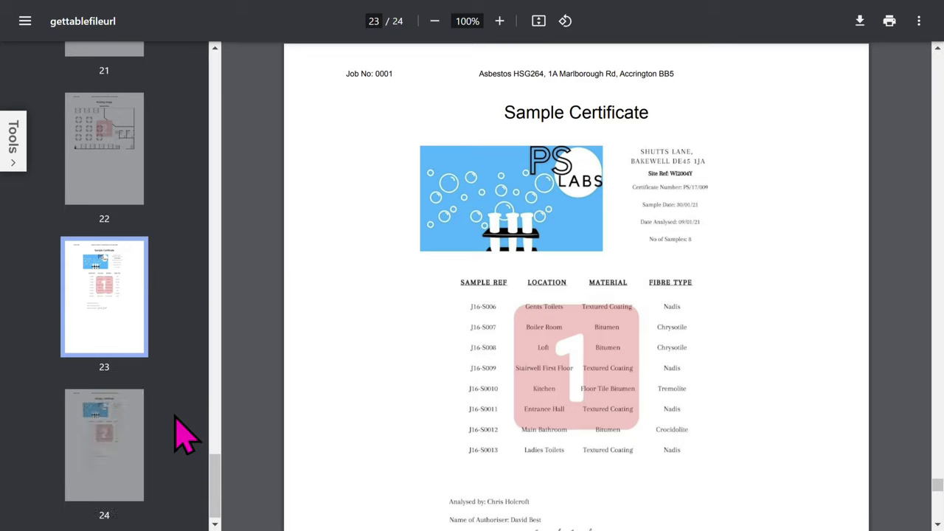
pyautogui.click(120, 429)
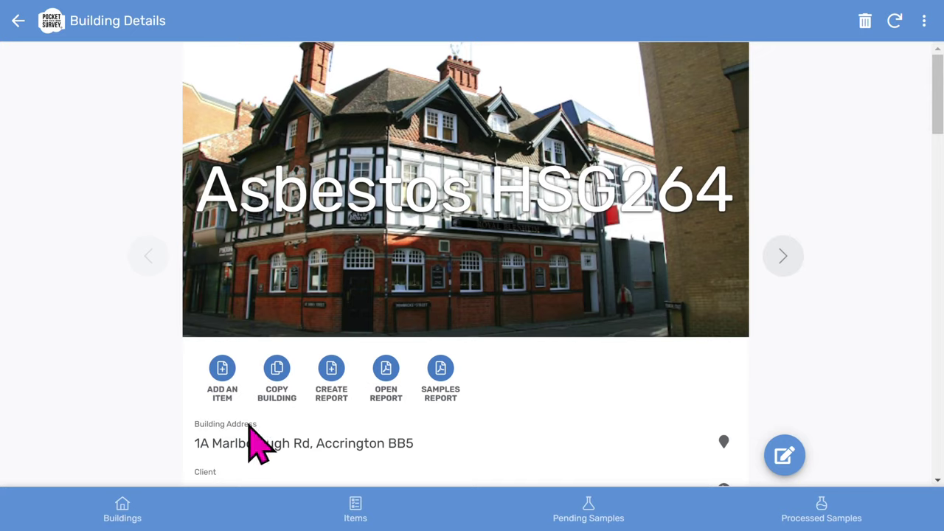
# Return to the buildings list, start a new building record and look over its form
pyautogui.click(123, 507)
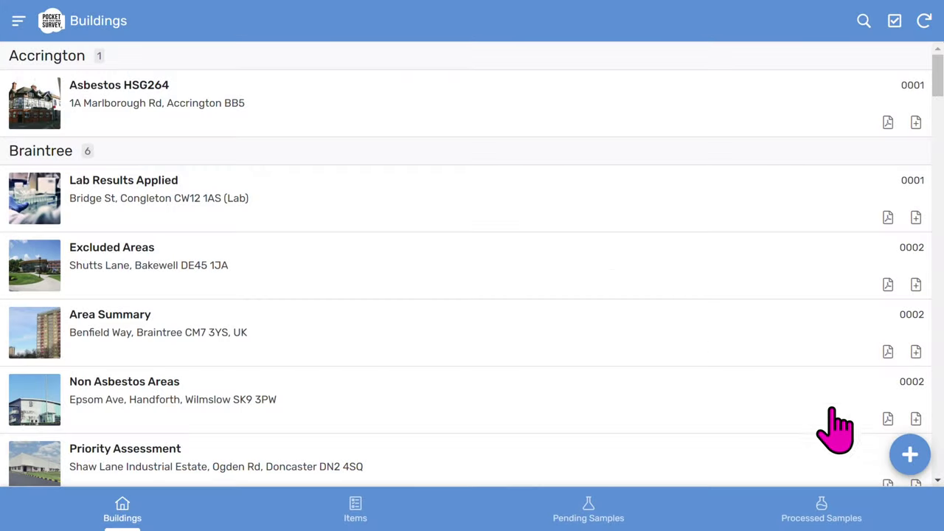
pyautogui.click(910, 455)
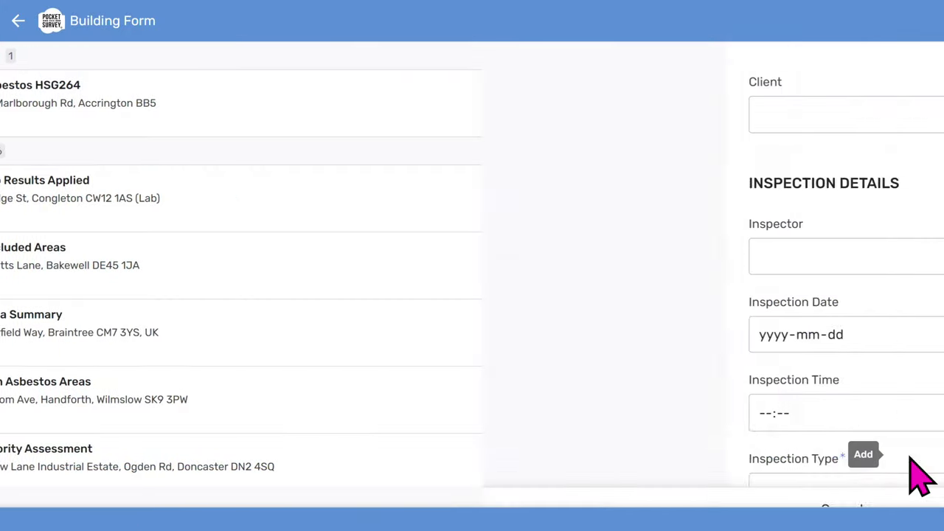
pyautogui.scroll(-12, 553, 214)
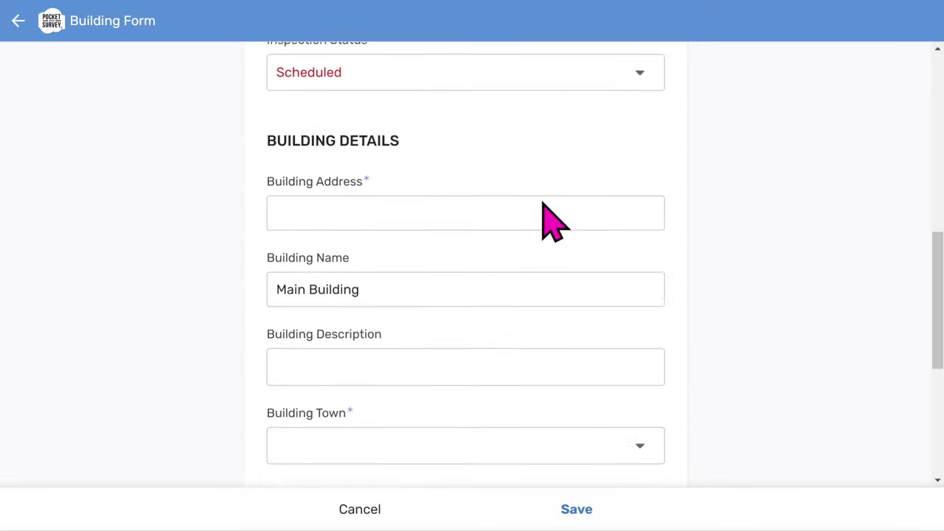
pyautogui.scroll(12, 546, 210)
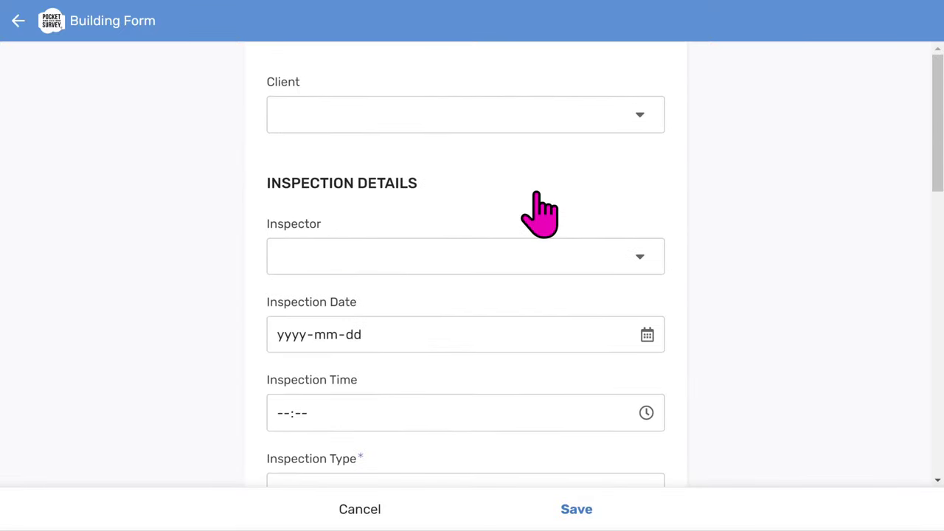
# Start a new client for the building and set its organisation to My Client
pyautogui.click(471, 122)
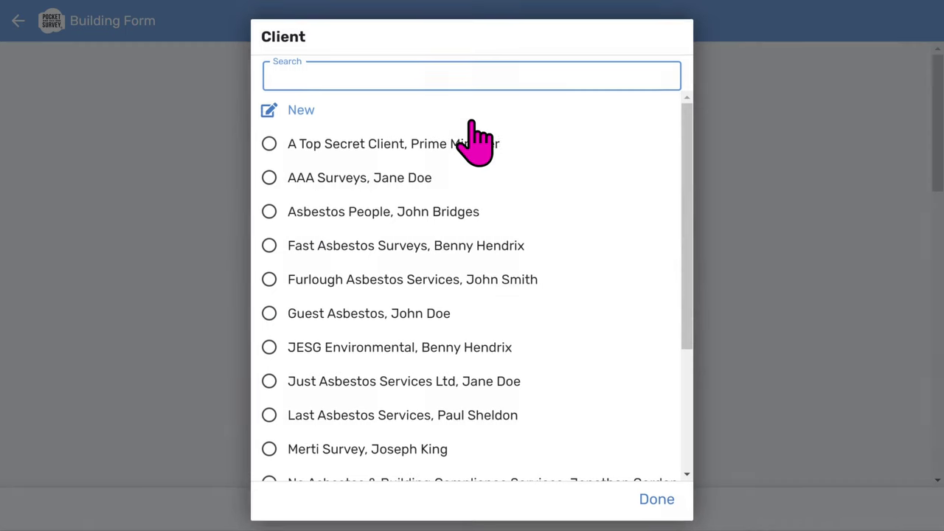
pyautogui.click(303, 112)
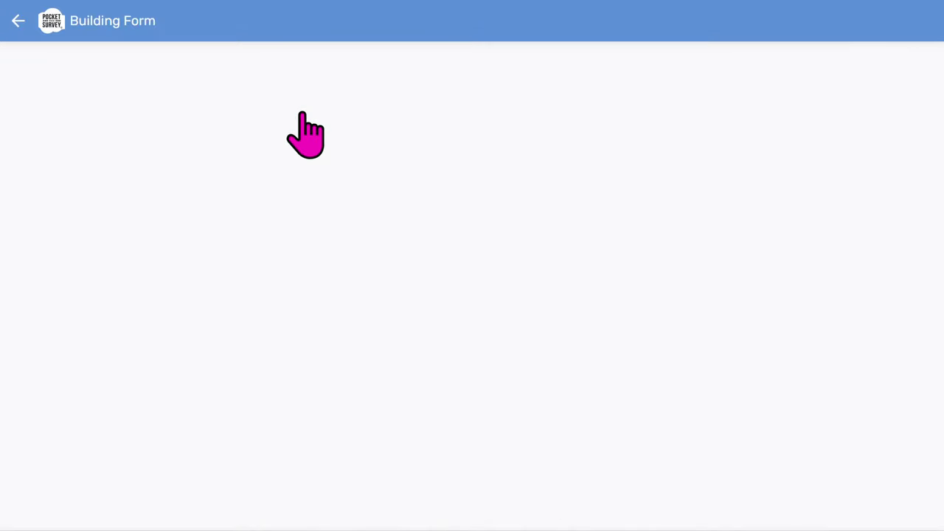
pyautogui.click(358, 122)
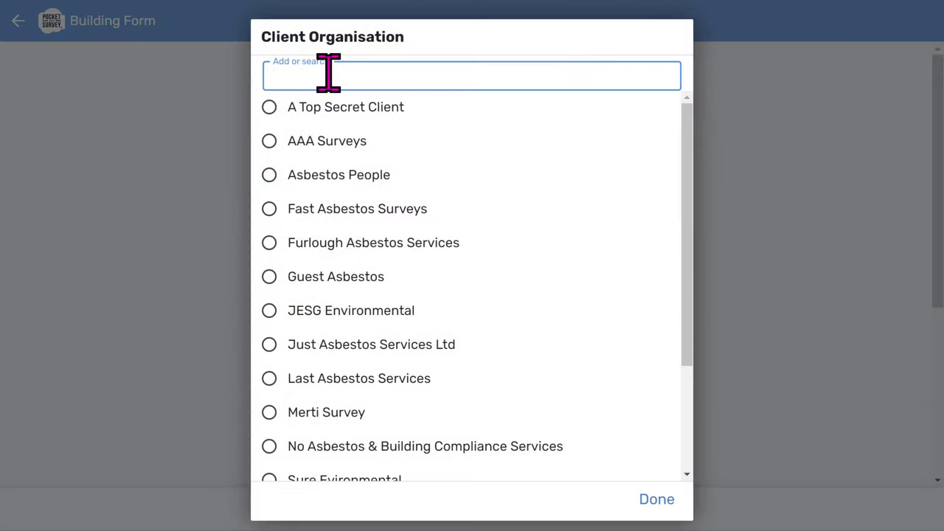
pyautogui.write('My Client')
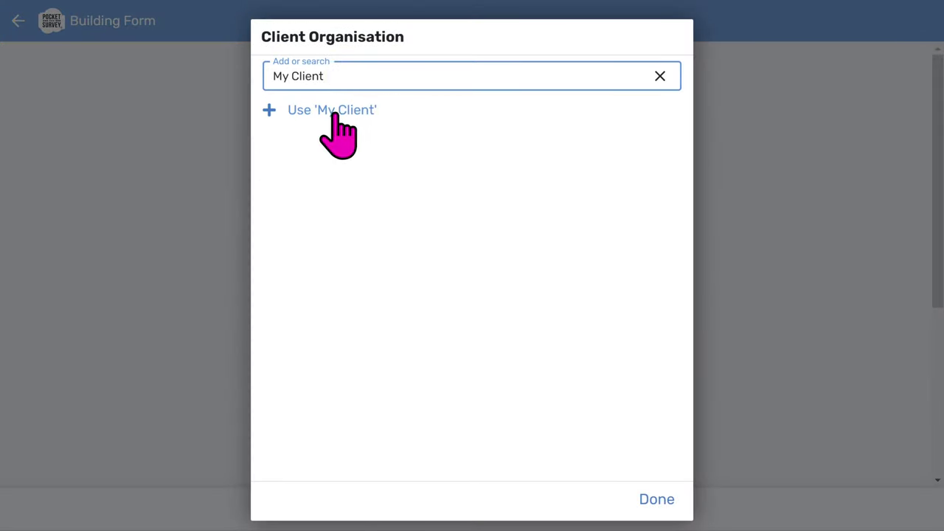
pyautogui.click(306, 112)
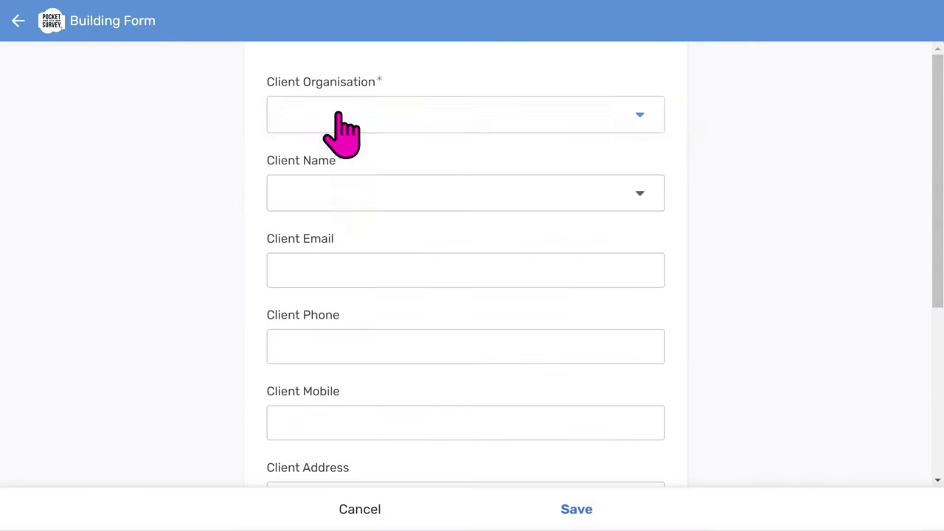
# Choose the second listed contact as the client name, leave the other client fields blank and save the client
pyautogui.click(383, 189)
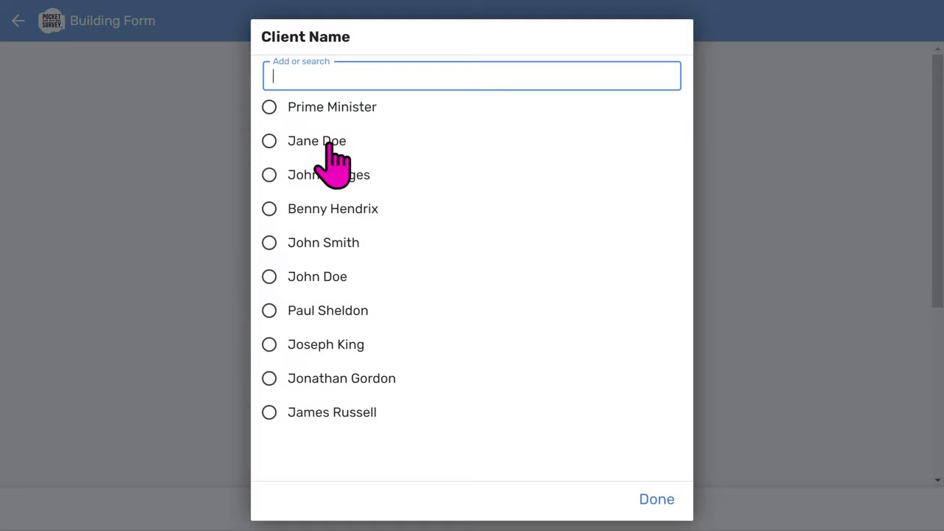
pyautogui.click(329, 145)
pyautogui.scroll(-2, 367, 273)
pyautogui.scroll(-2, 366, 271)
pyautogui.scroll(4, 364, 270)
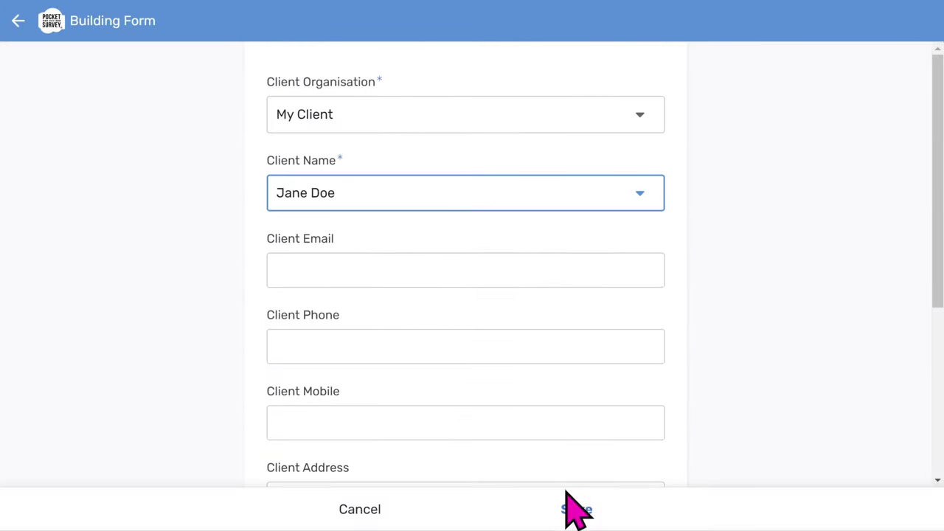
pyautogui.click(575, 513)
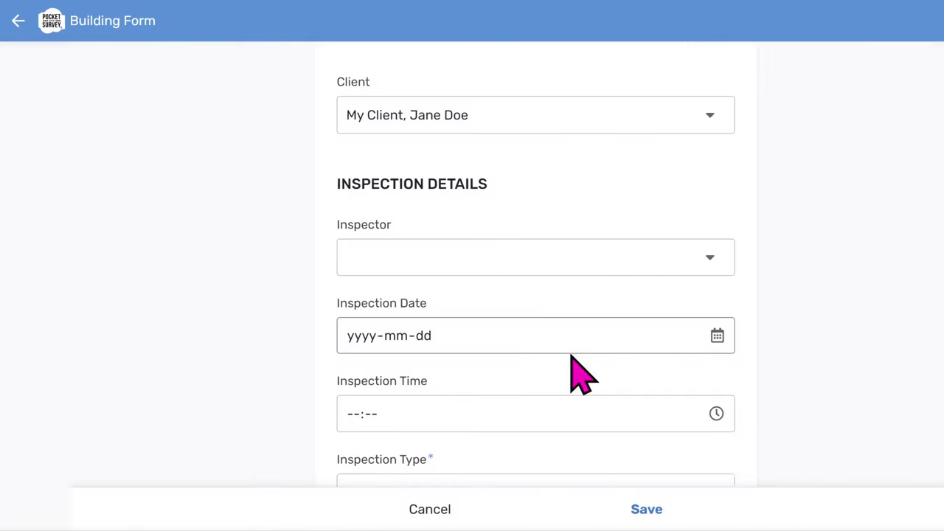
# Assign the PocketSurvey inspector, first in the list of inspectors, to the inspection
pyautogui.scroll(-1, 472, 170)
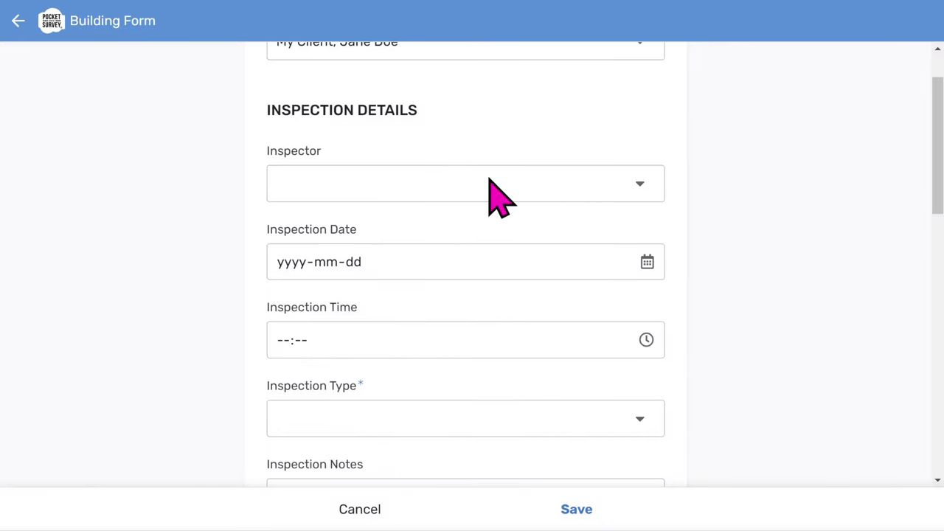
pyautogui.click(442, 188)
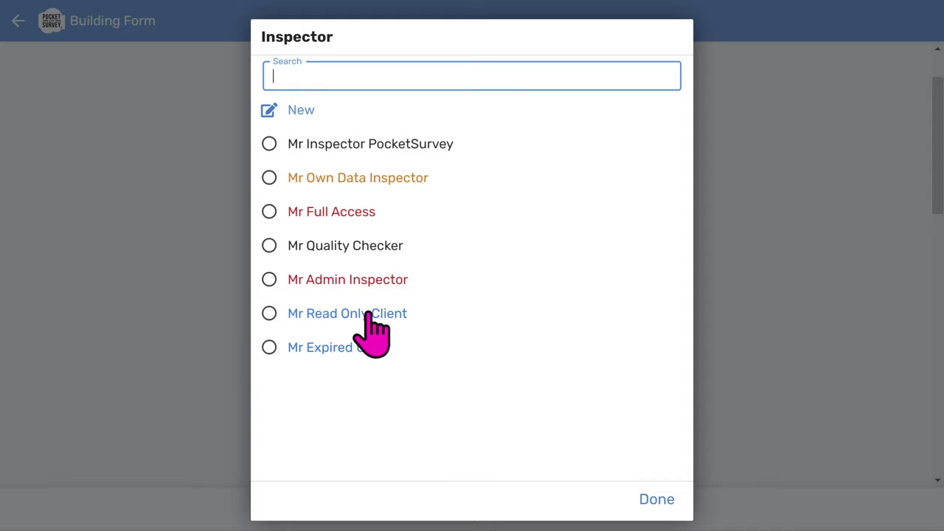
pyautogui.click(376, 149)
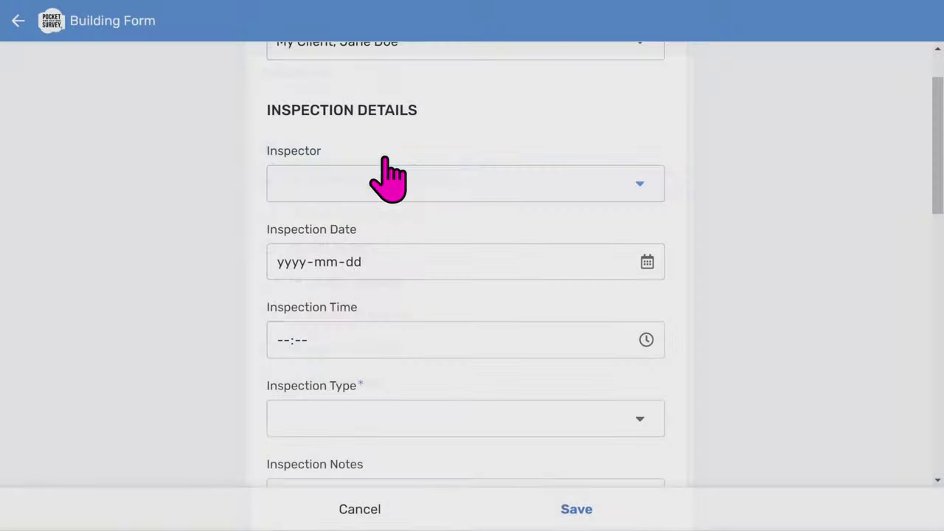
# Set the inspection date to today, 2023-08-27, and the inspection time to 13:53
pyautogui.scroll(-1, 504, 177)
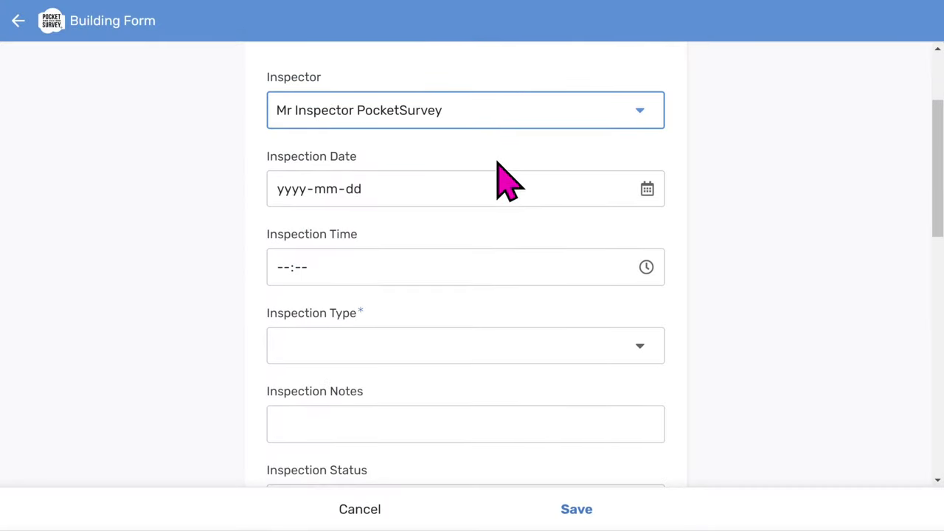
pyautogui.click(646, 189)
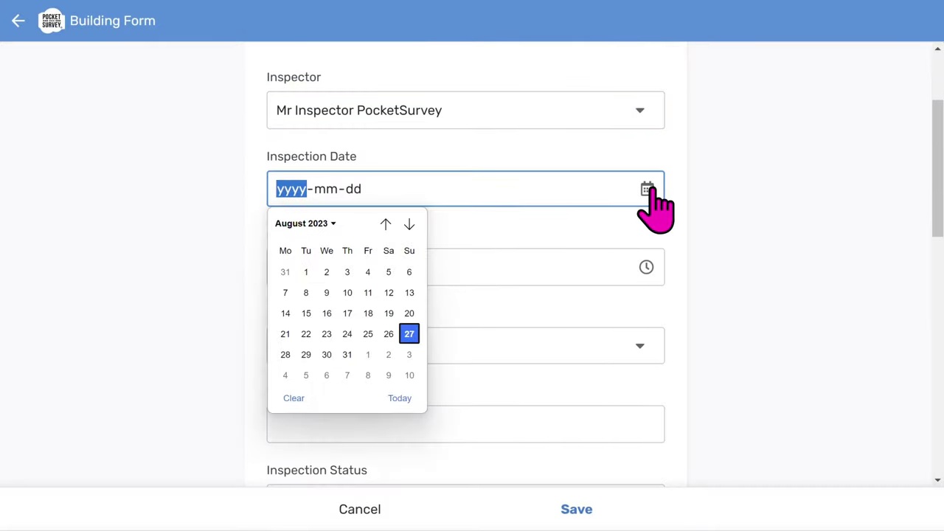
pyautogui.click(402, 396)
pyautogui.click(644, 267)
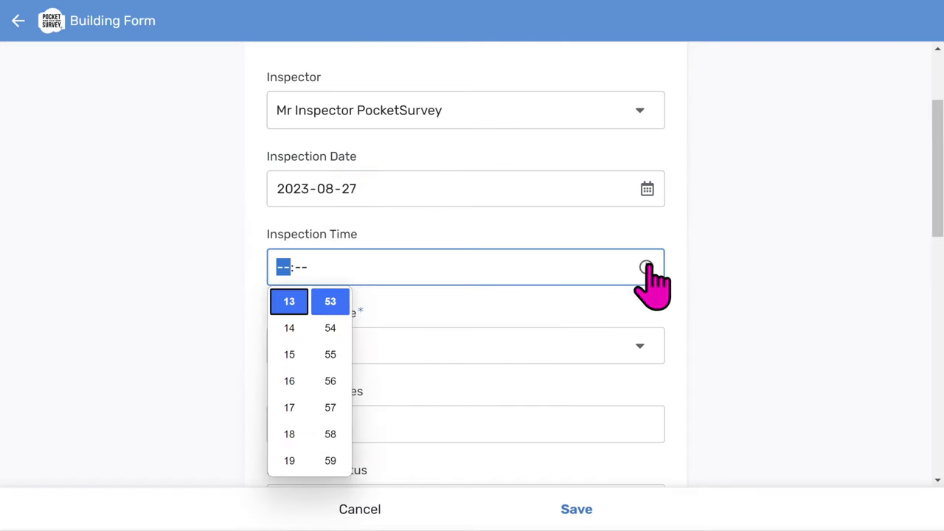
pyautogui.click(329, 313)
pyautogui.click(448, 320)
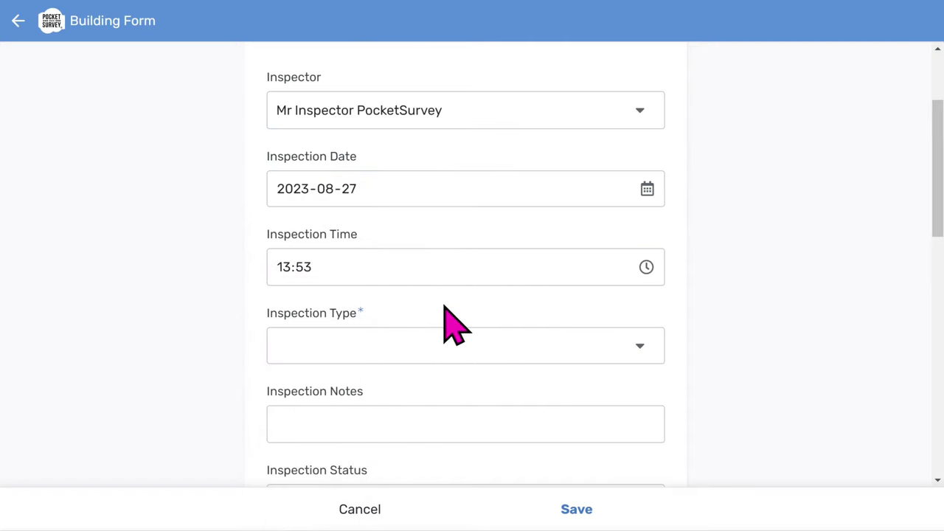
# Leave the inspection notes blank and set the inspection status to Started
pyautogui.scroll(-3, 440, 354)
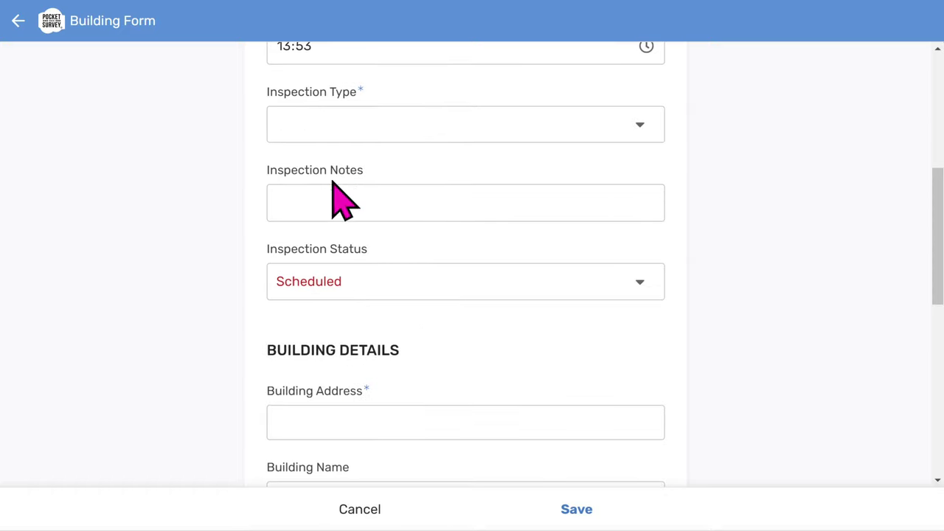
pyautogui.click(310, 202)
pyautogui.click(415, 284)
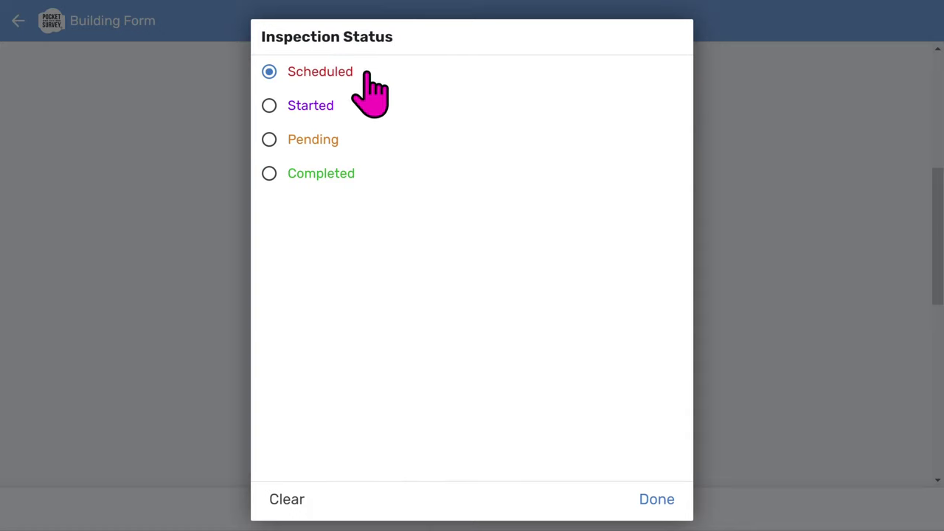
pyautogui.click(325, 107)
# Fill in the building's address with the suggested full address, keeping the default building name and an empty description
pyautogui.scroll(-4, 523, 346)
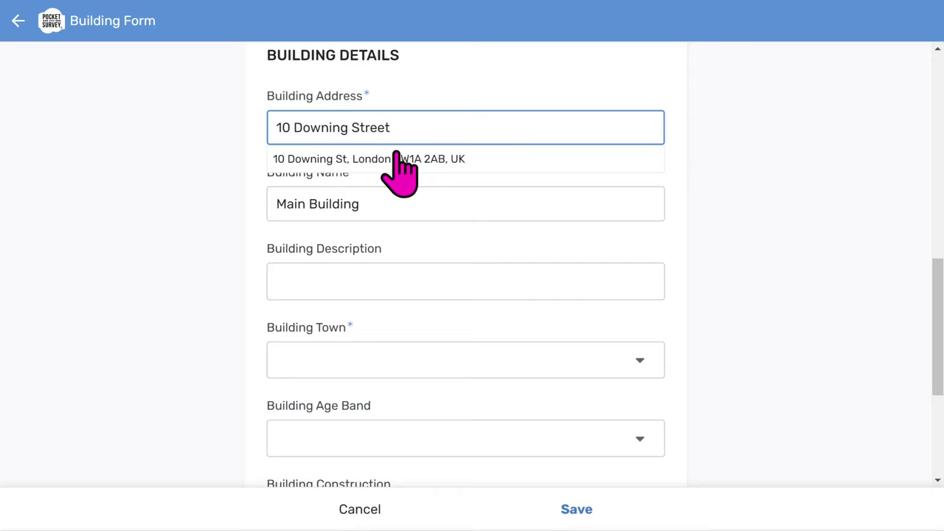
pyautogui.click(399, 156)
pyautogui.click(371, 203)
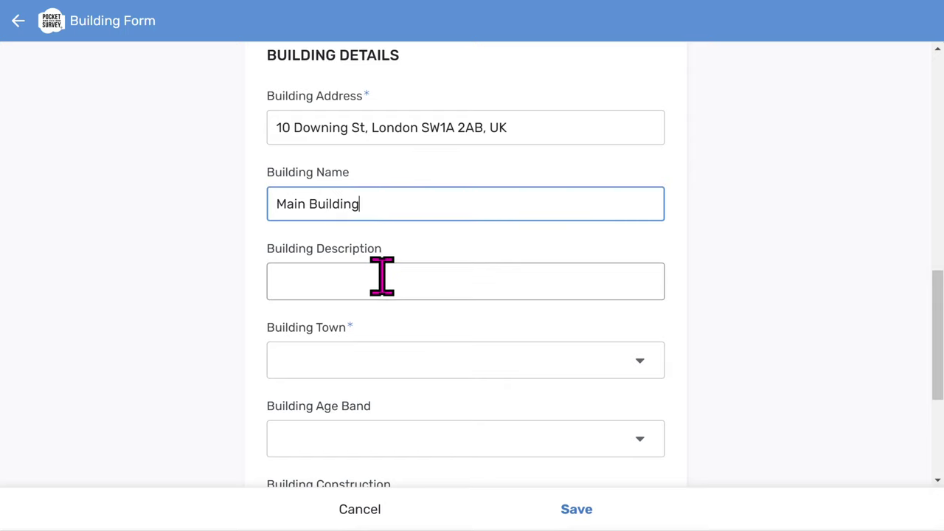
pyautogui.scroll(-1, 398, 275)
pyautogui.click(327, 201)
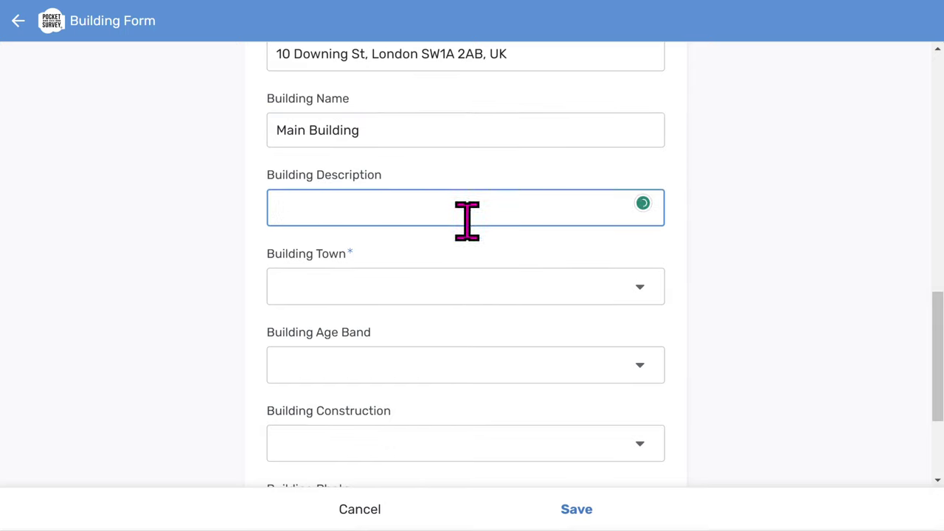
# Set the building town to Accrington
pyautogui.scroll(-2, 670, 264)
pyautogui.click(455, 144)
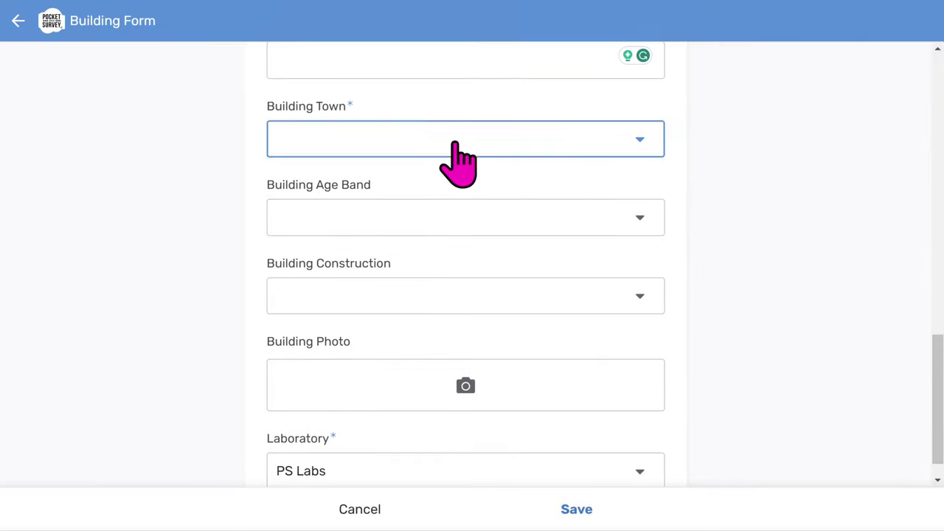
pyautogui.click(339, 114)
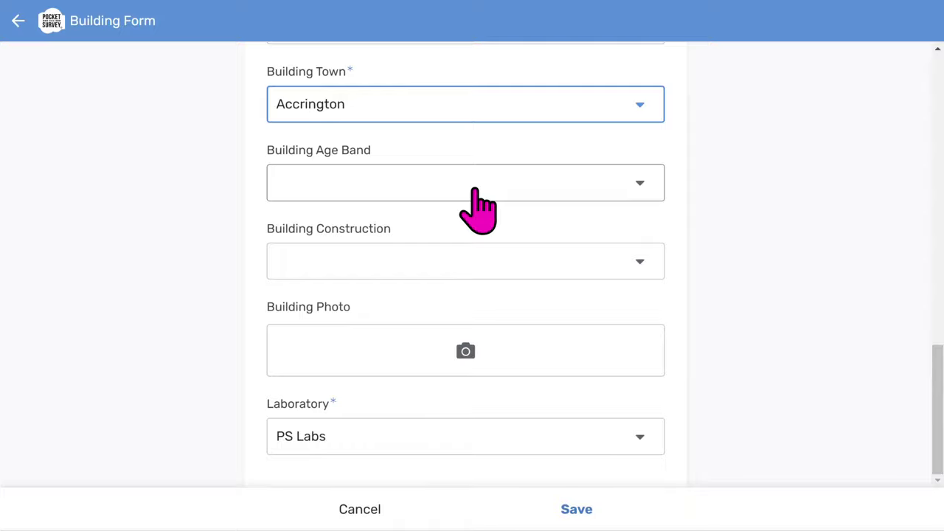
# Set the building age band to Post 1974 and the building construction to Timber Frame
pyautogui.click(474, 191)
pyautogui.click(338, 177)
pyautogui.click(376, 258)
pyautogui.click(353, 181)
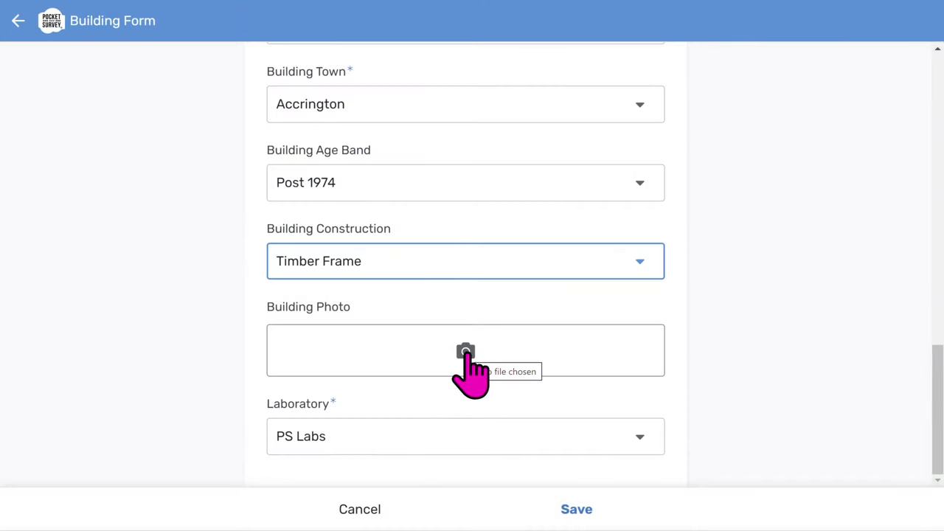
# Add Downing Street.jpg from the Asbestos Survey folder as the building photo and check the picture
pyautogui.click(465, 353)
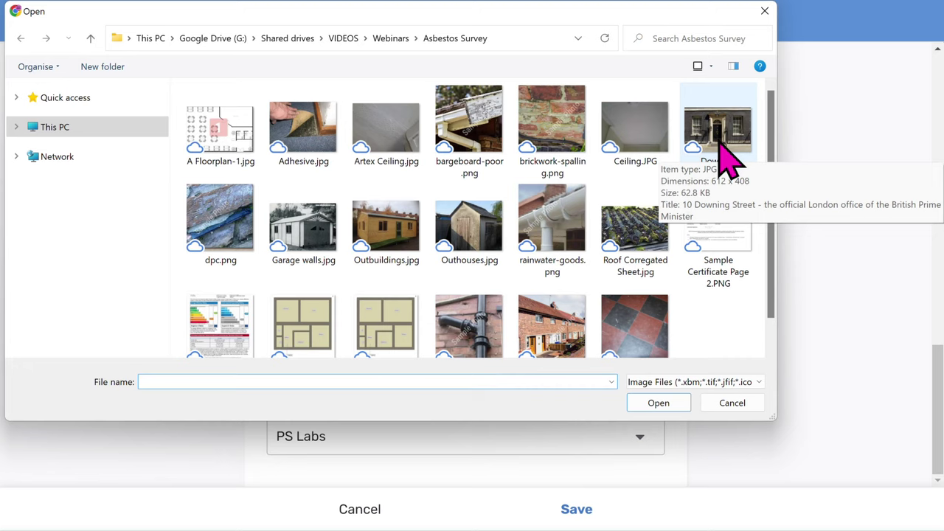
pyautogui.click(727, 159)
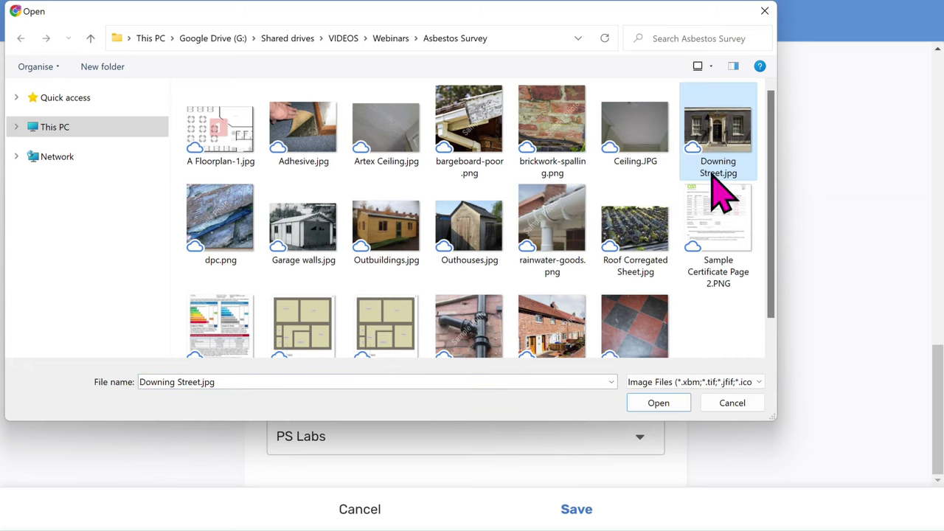
pyautogui.click(658, 404)
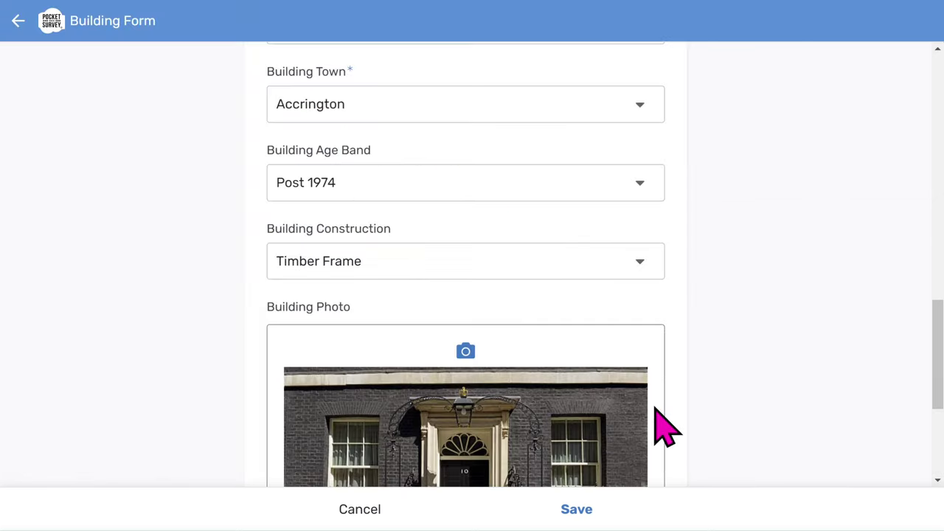
pyautogui.scroll(-5, 712, 251)
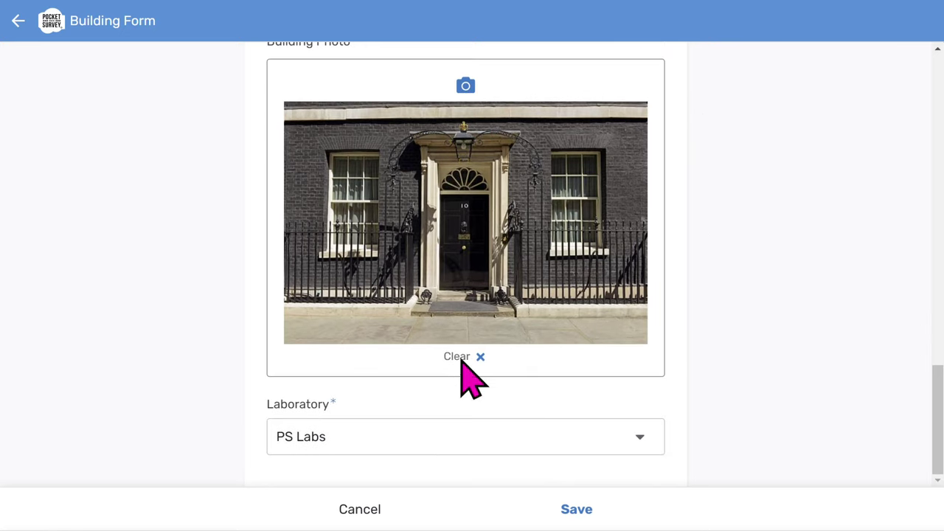
# View the laboratory choices, keep PS Labs and try to save the building record
pyautogui.click(575, 437)
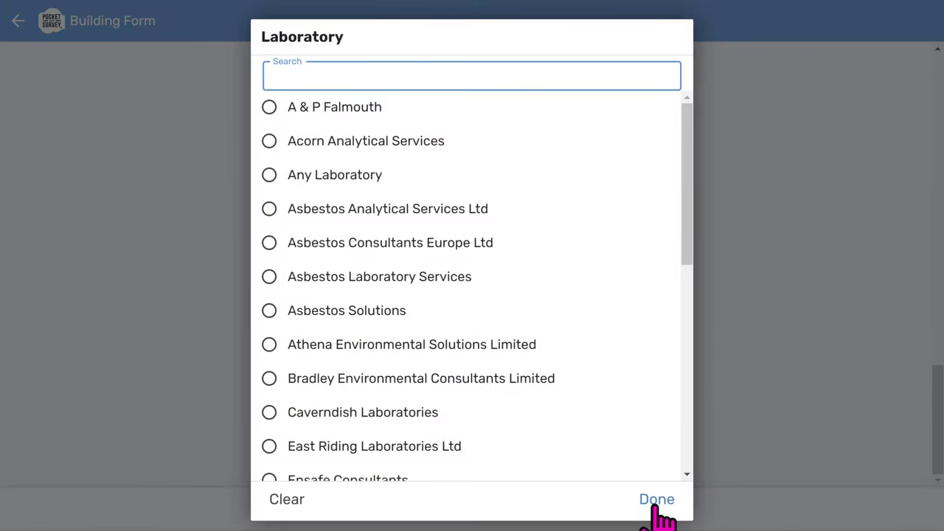
pyautogui.click(656, 500)
pyautogui.click(579, 508)
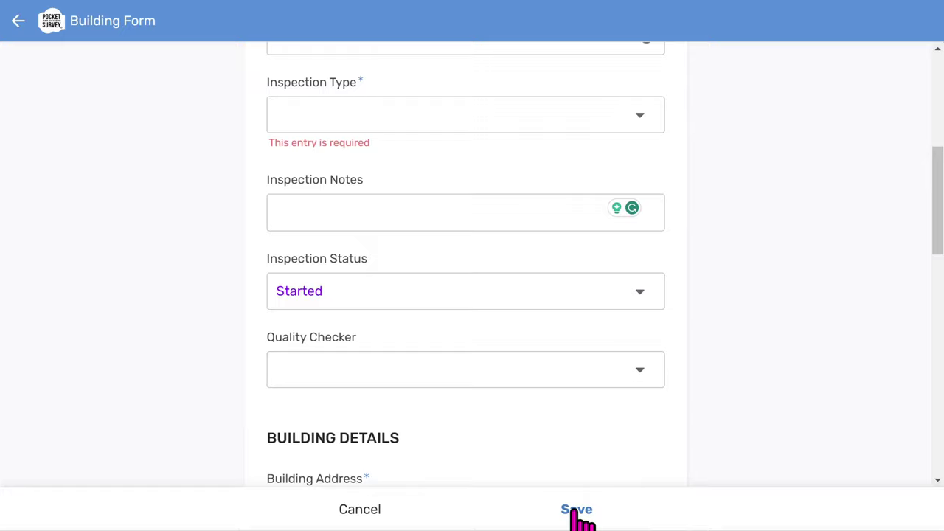
# Set the required inspection type to Refurbishment & Demolition Survey
pyautogui.click(411, 114)
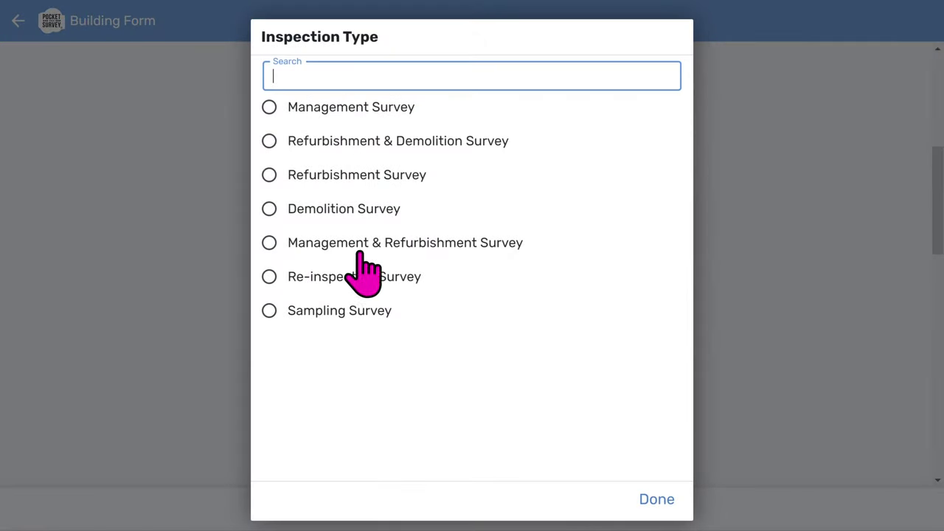
pyautogui.click(360, 142)
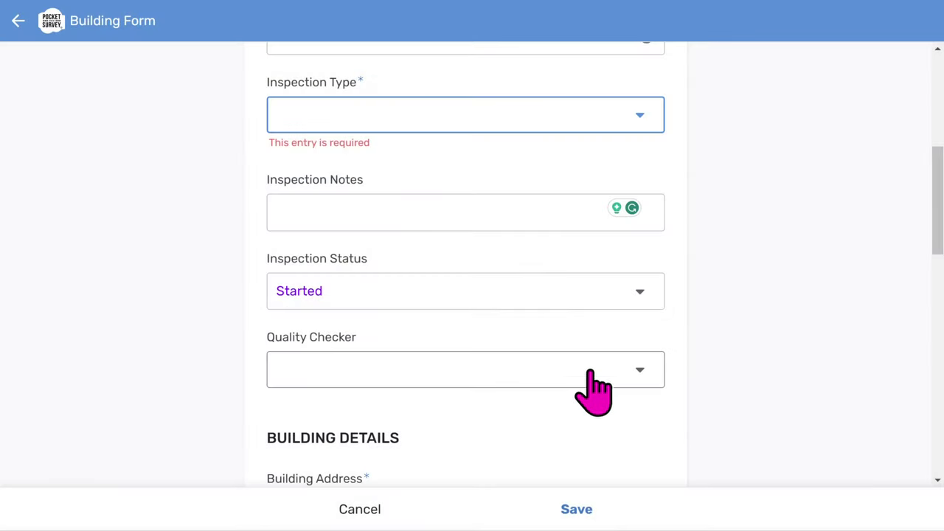
# Save the building record and add a new item to the Main Building at 10 Downing St
pyautogui.click(573, 508)
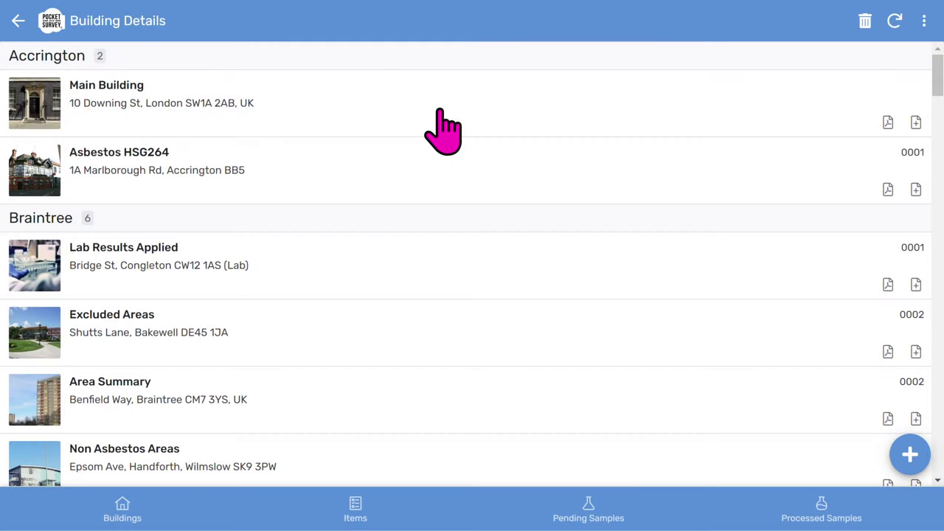
pyautogui.click(441, 112)
pyautogui.scroll(-3, 382, 354)
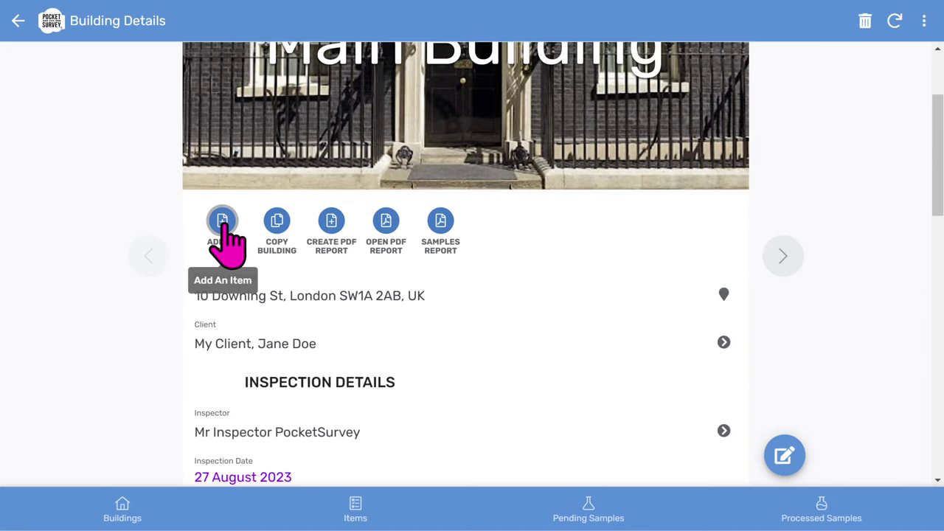
pyautogui.click(222, 221)
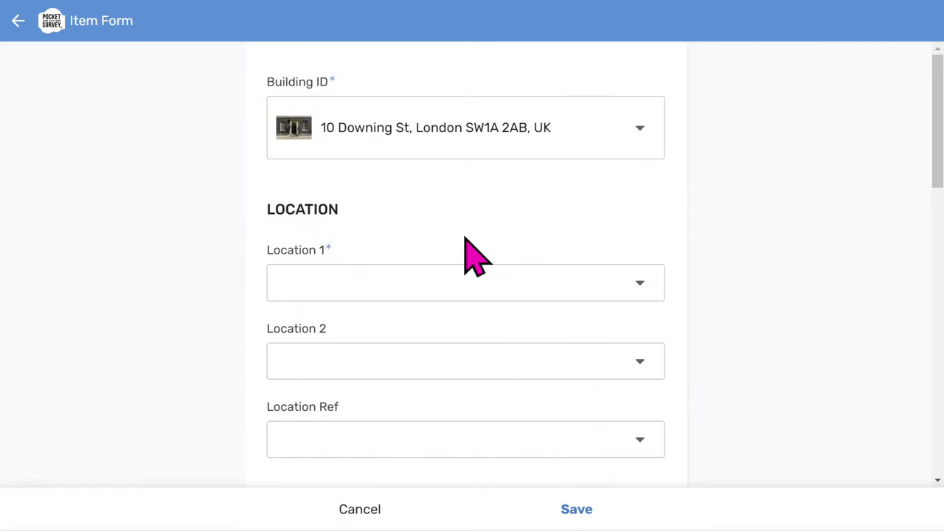
# Set the item's Location 1 to 0-Ground floor, Location 2 to Dining room and Location Ref to 001
pyautogui.click(448, 283)
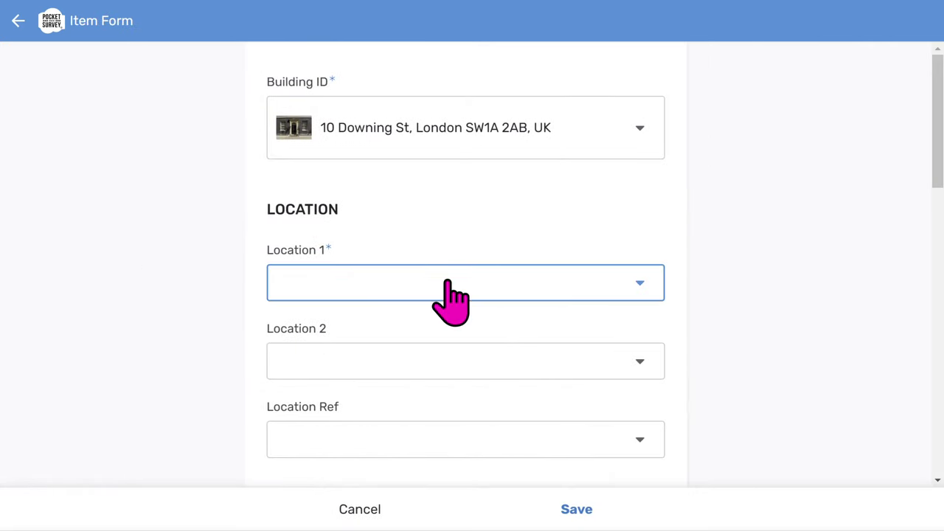
pyautogui.click(447, 282)
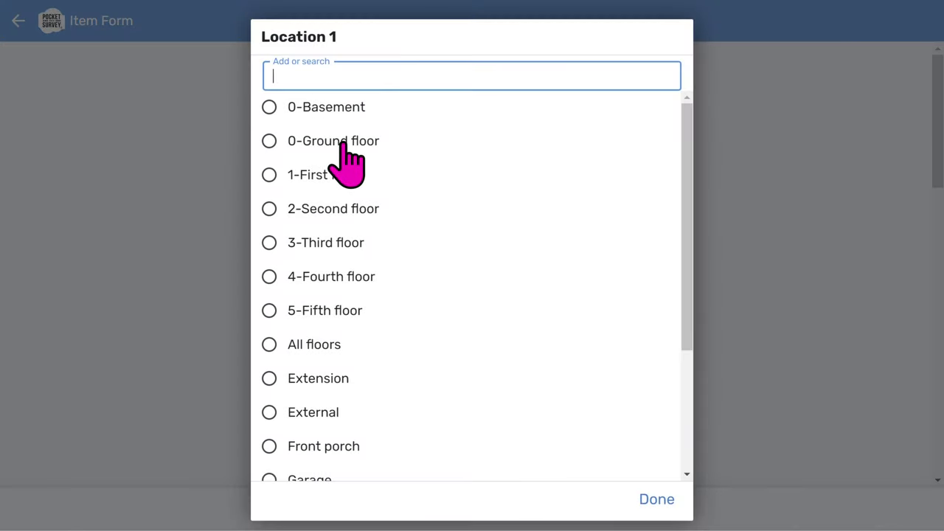
pyautogui.click(342, 144)
pyautogui.scroll(-1, 472, 221)
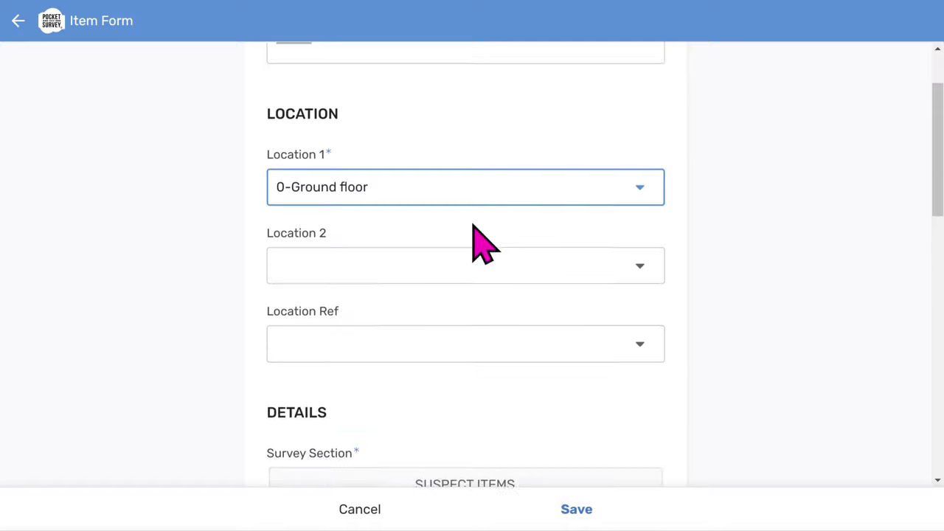
pyautogui.scroll(-1, 478, 243)
pyautogui.click(434, 219)
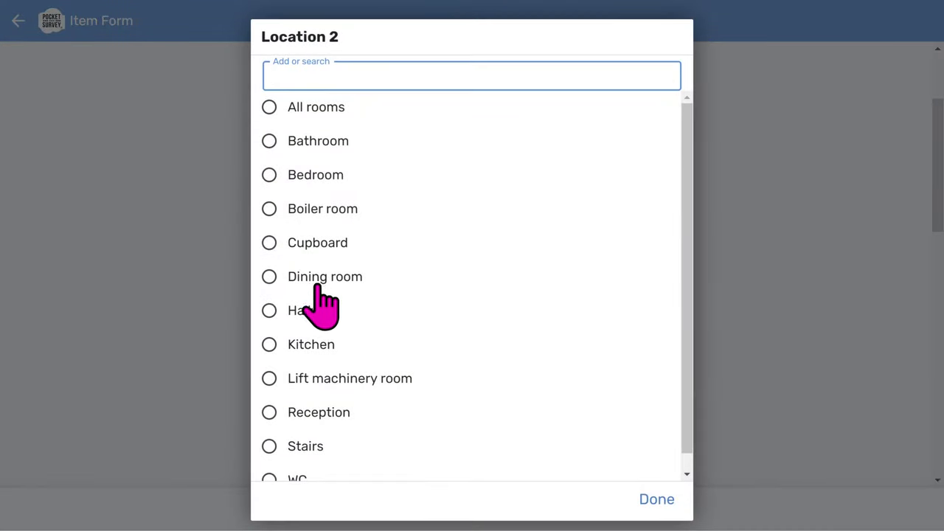
pyautogui.click(318, 282)
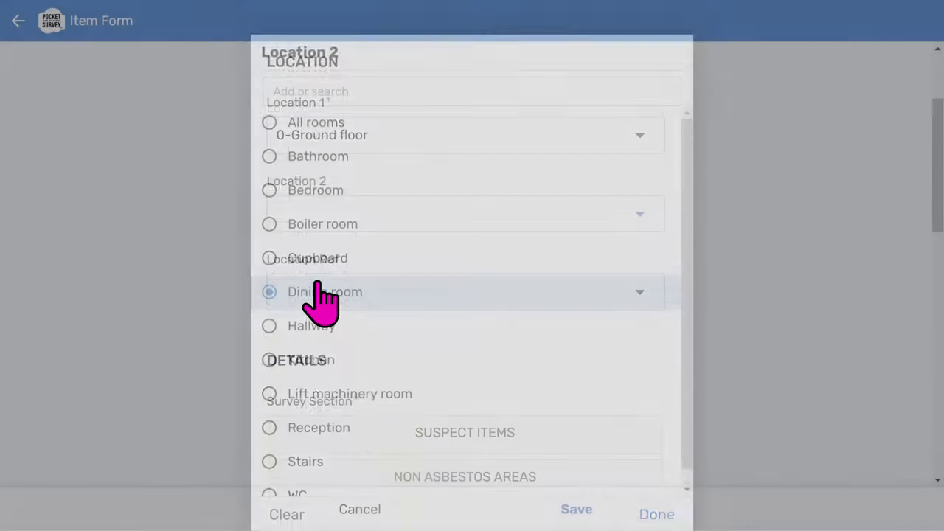
pyautogui.scroll(-3, 473, 234)
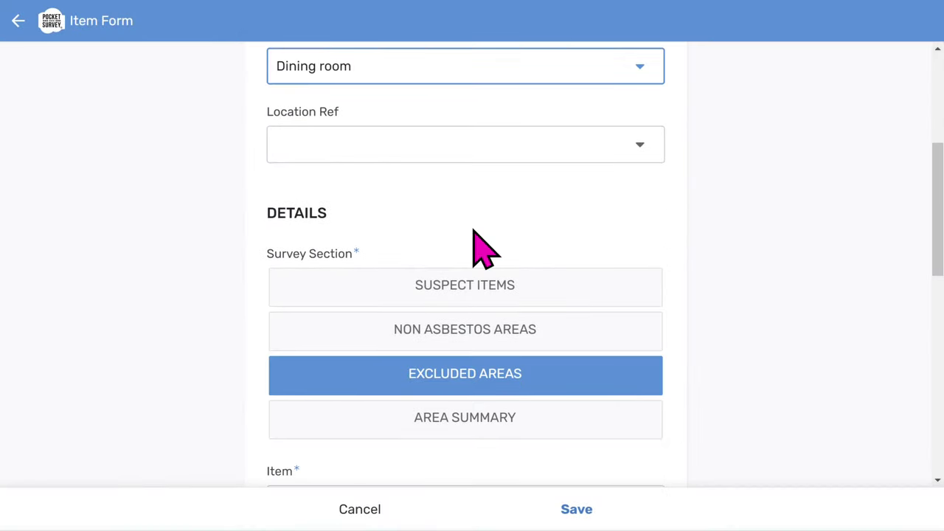
pyautogui.click(433, 147)
pyautogui.click(298, 107)
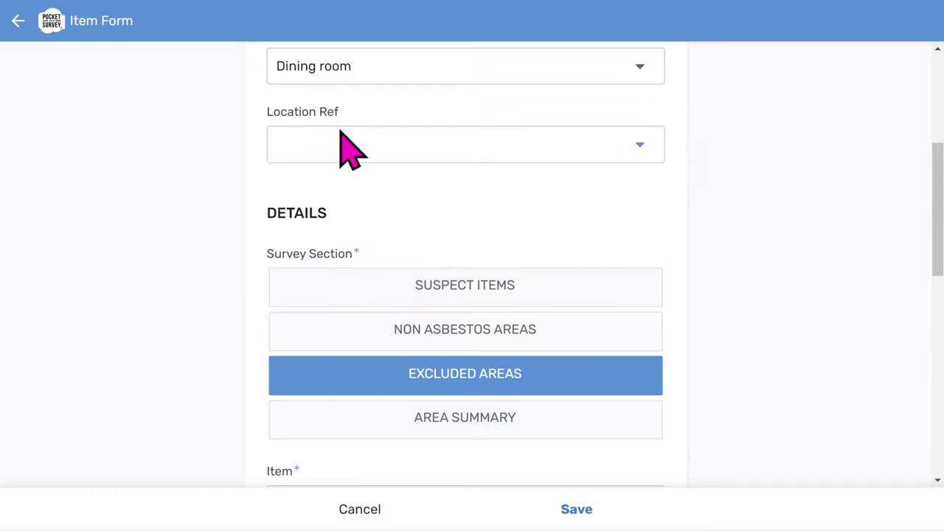
# Try the Suspect Items, Non Asbestos Areas, Excluded Areas and Area Summary survey sections in turn
pyautogui.scroll(-1, 564, 238)
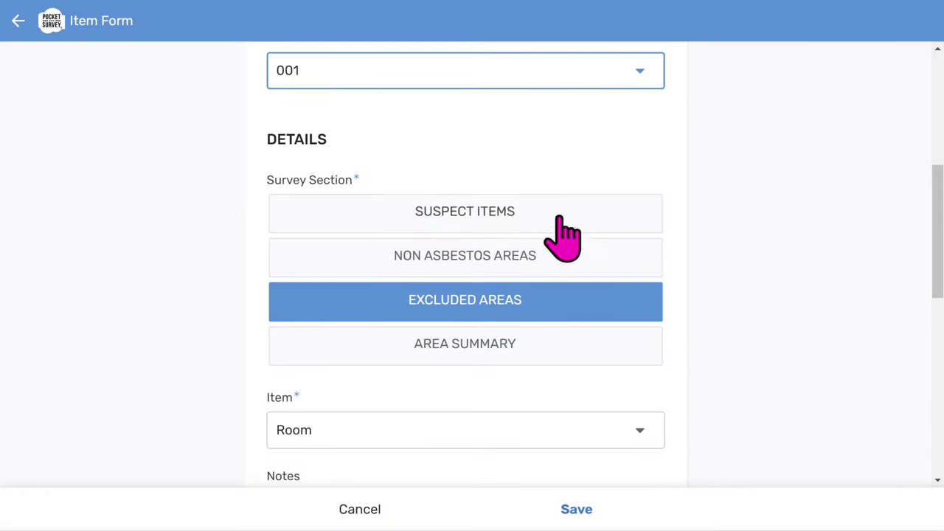
pyautogui.click(476, 212)
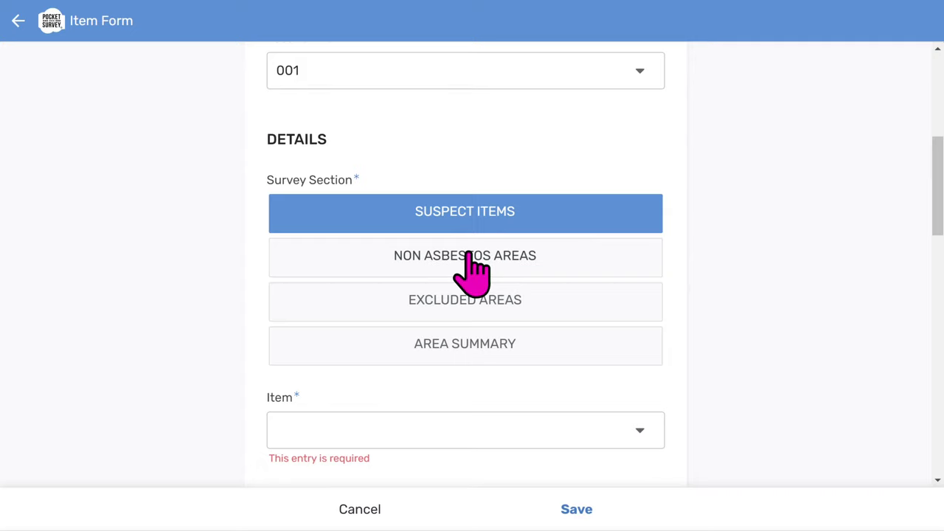
pyautogui.click(469, 256)
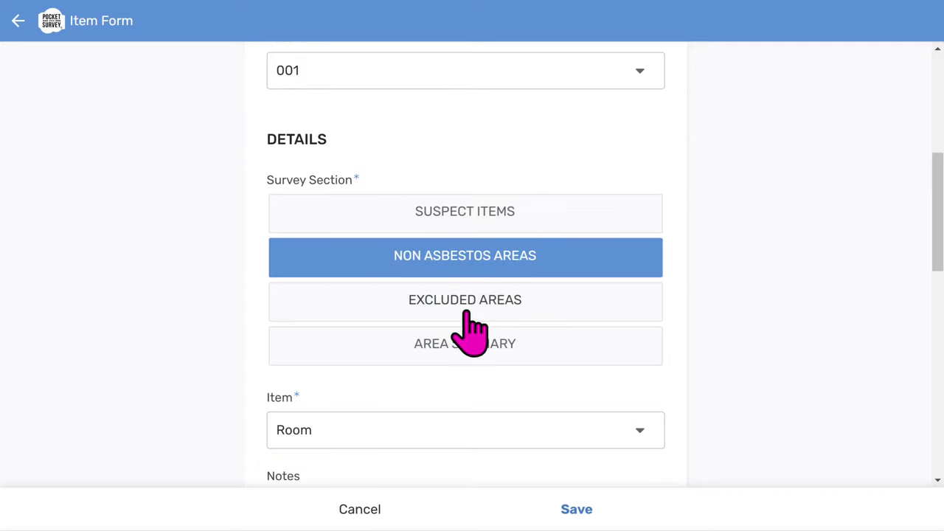
pyautogui.click(466, 311)
pyautogui.click(472, 354)
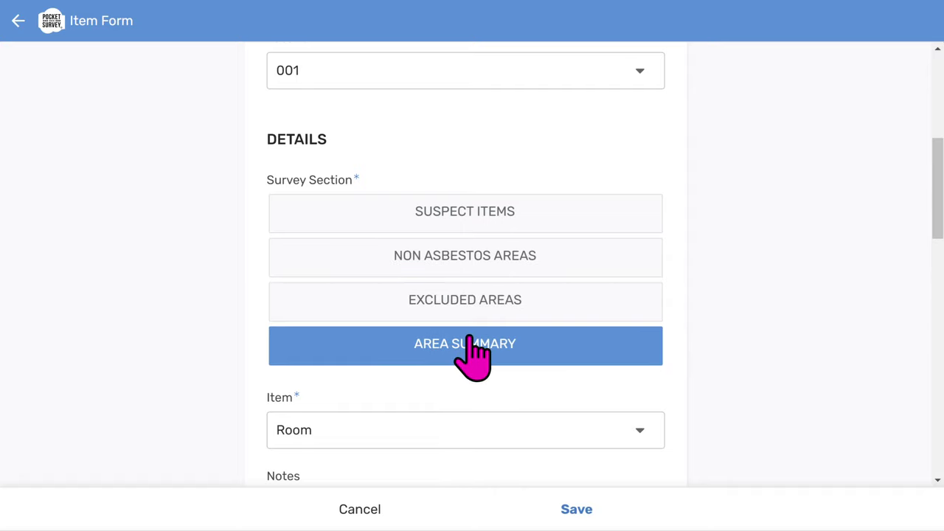
# Switch the survey section to Non Asbestos Areas and to Excluded Areas, examining the form fields each one offers
pyautogui.click(476, 254)
pyautogui.scroll(-5, 475, 258)
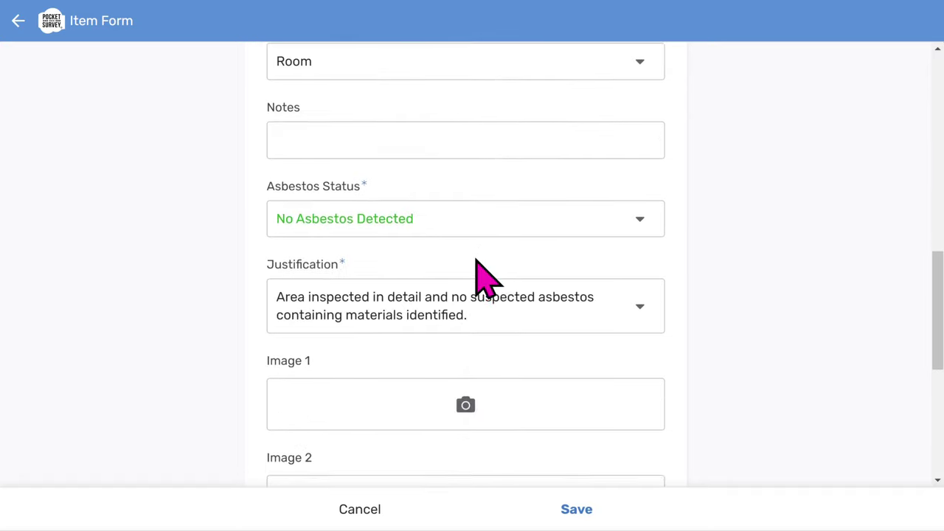
pyautogui.scroll(5, 475, 260)
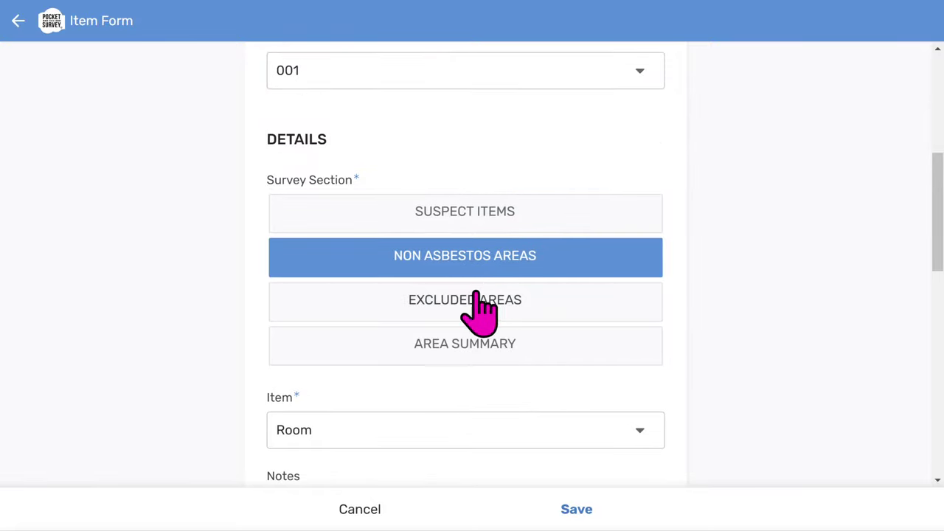
pyautogui.click(472, 302)
pyautogui.scroll(-5, 472, 316)
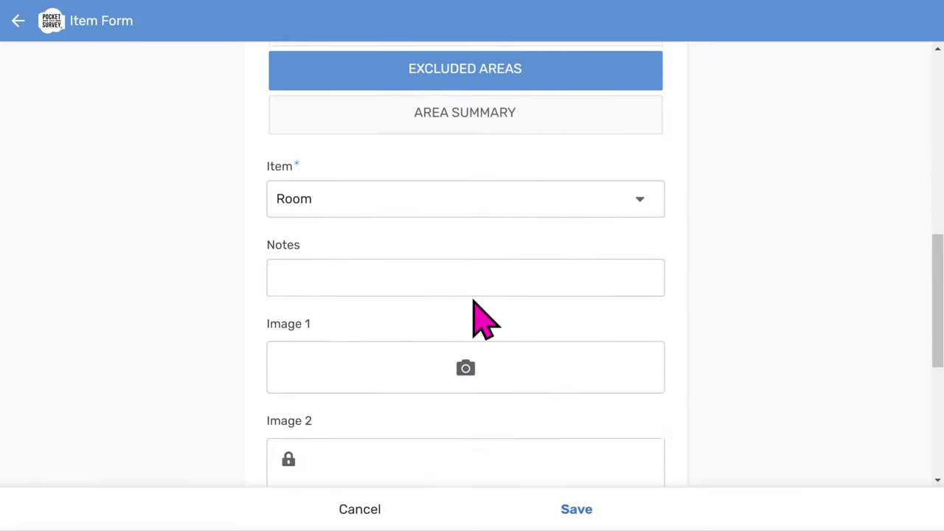
pyautogui.scroll(3, 476, 319)
pyautogui.scroll(2, 472, 300)
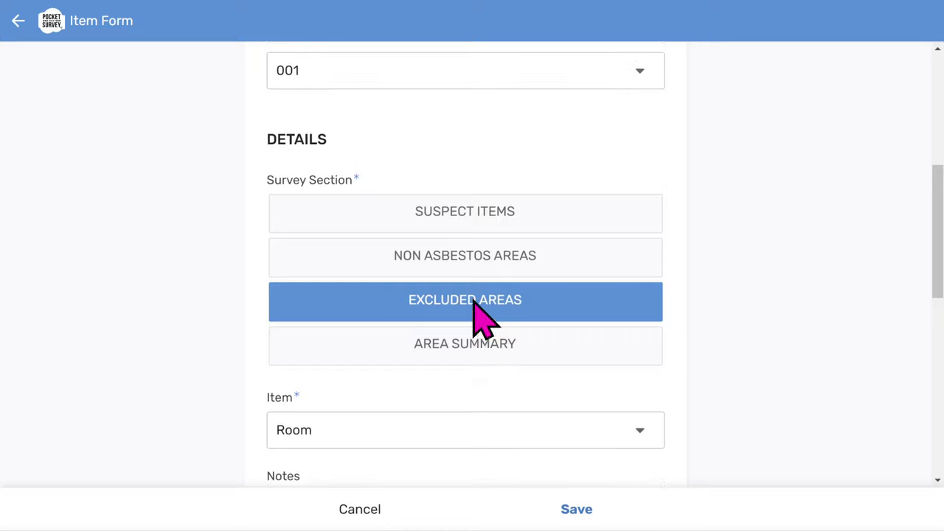
# Switch the survey section to Area Summary and examine its fields, including the floor type choices
pyautogui.click(463, 342)
pyautogui.scroll(-5, 462, 343)
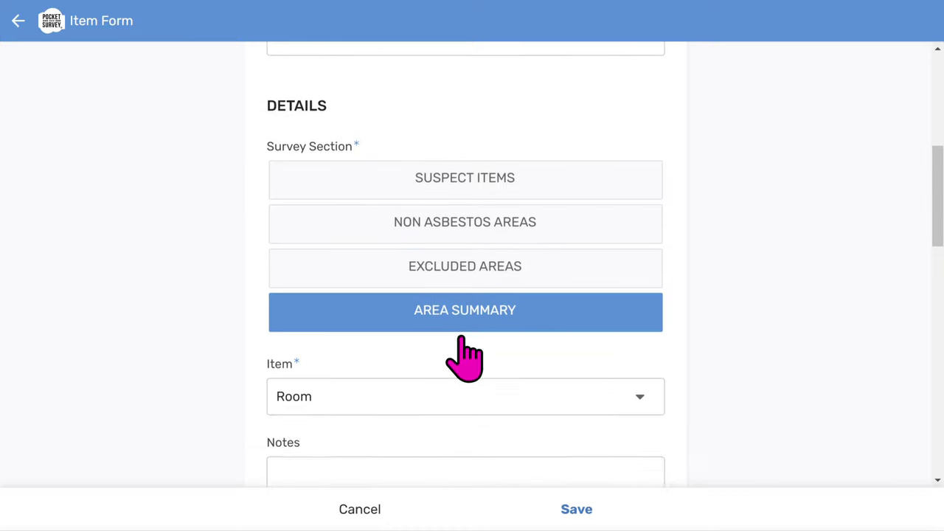
pyautogui.click(631, 358)
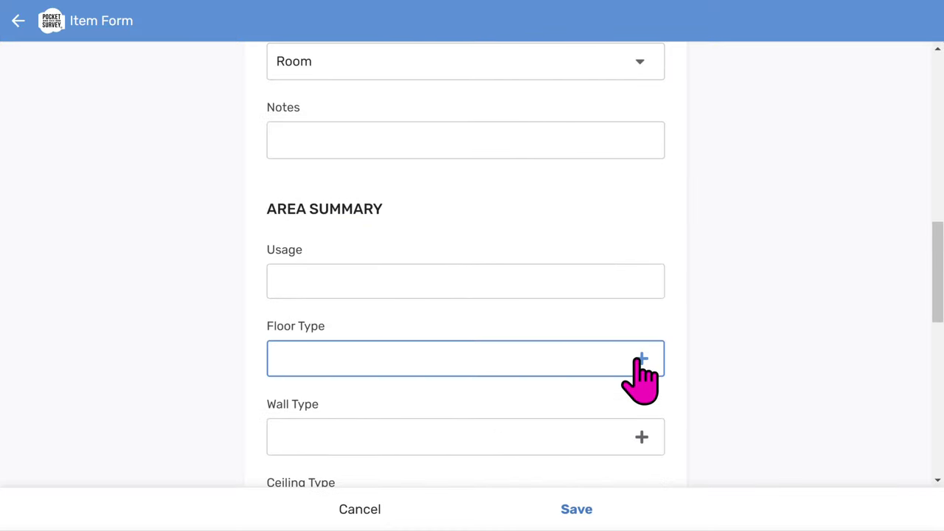
pyautogui.click(654, 507)
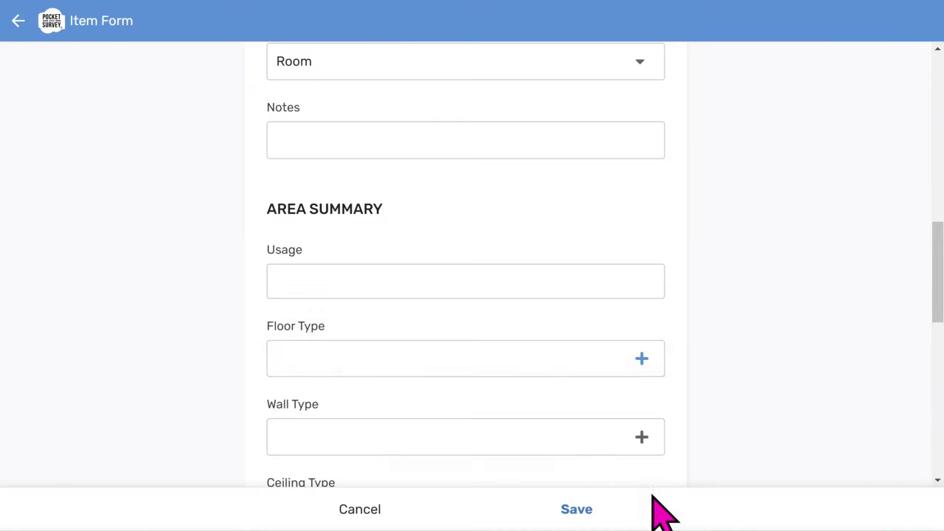
pyautogui.scroll(-2, 596, 453)
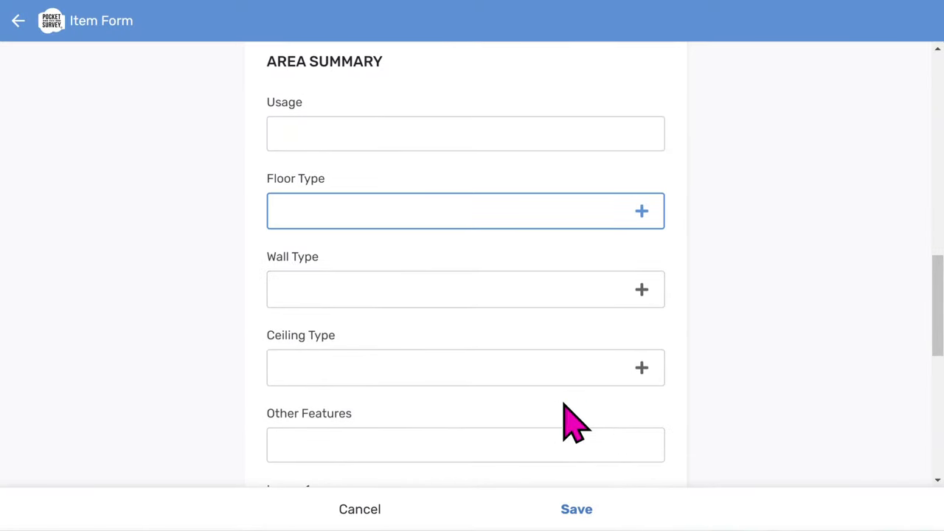
pyautogui.scroll(6, 484, 347)
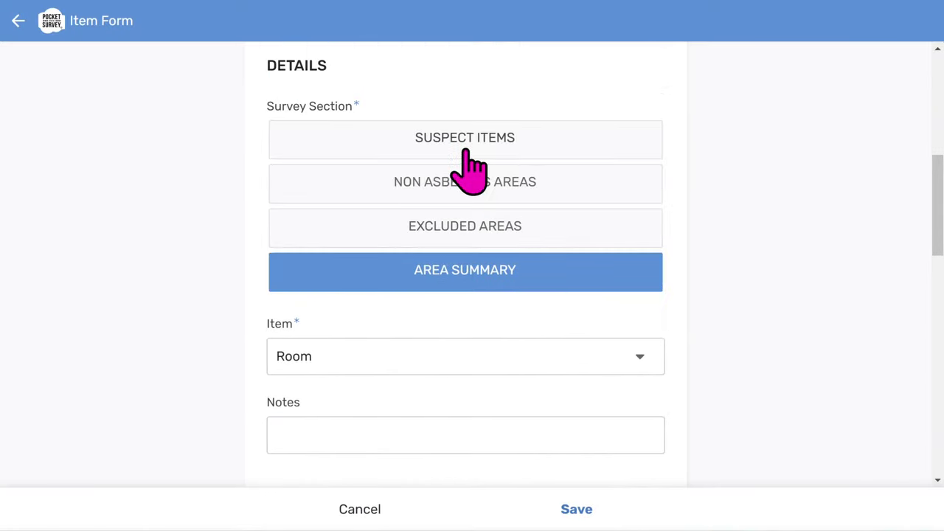
# Set the item's survey section to Suspect Items
pyautogui.click(465, 140)
pyautogui.scroll(-1, 464, 148)
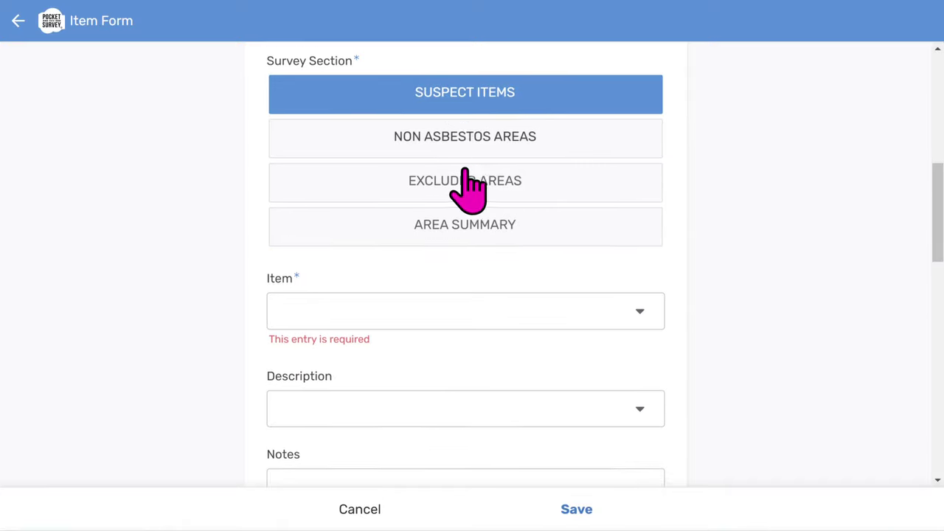
pyautogui.scroll(1, 468, 185)
pyautogui.scroll(-3, 466, 181)
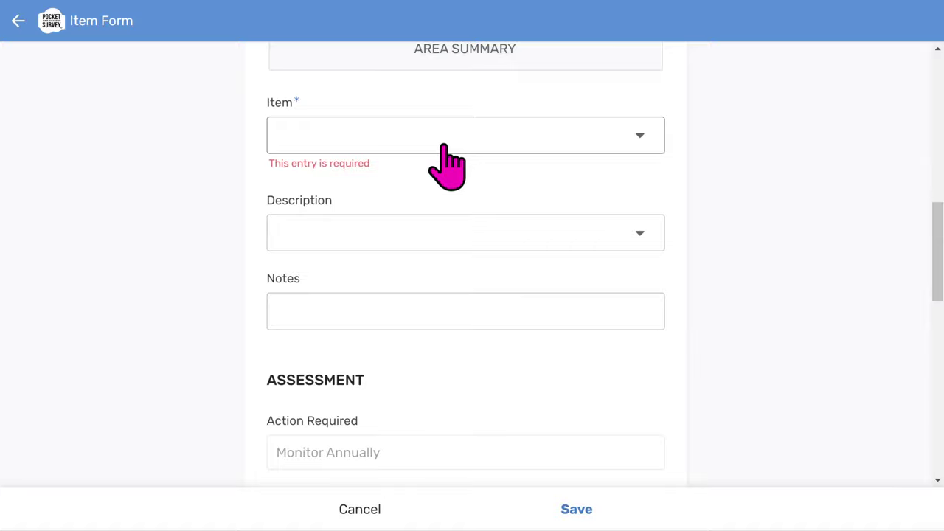
# Set the item to Ceilings and its description to Textured coating to ceilings
pyautogui.click(445, 147)
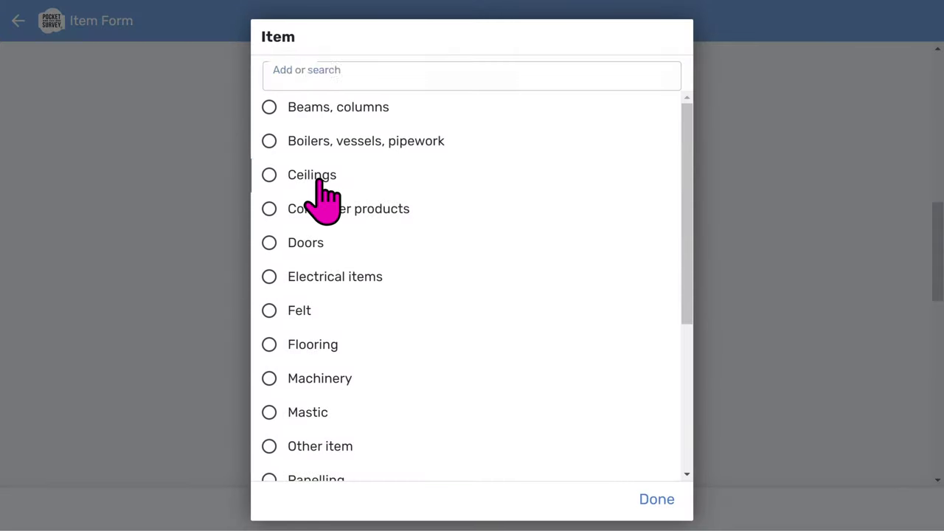
pyautogui.click(322, 180)
pyautogui.click(402, 218)
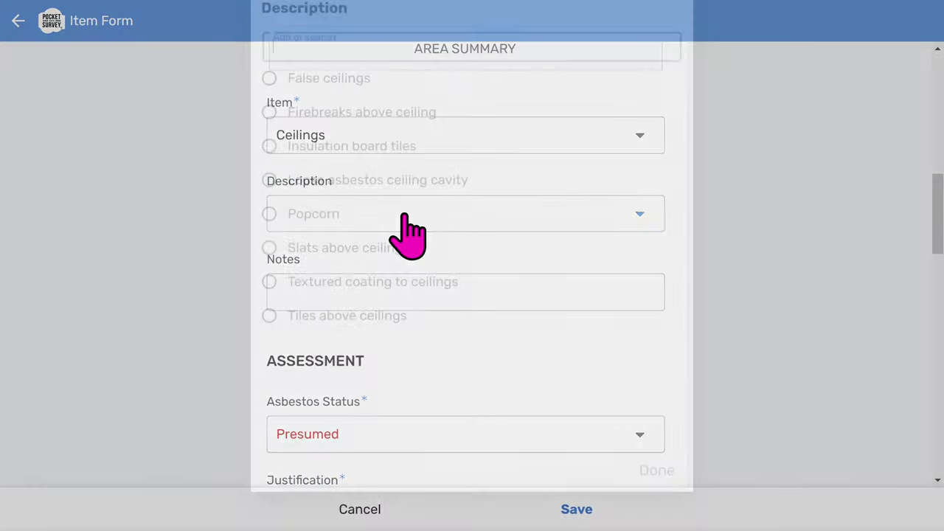
pyautogui.click(362, 311)
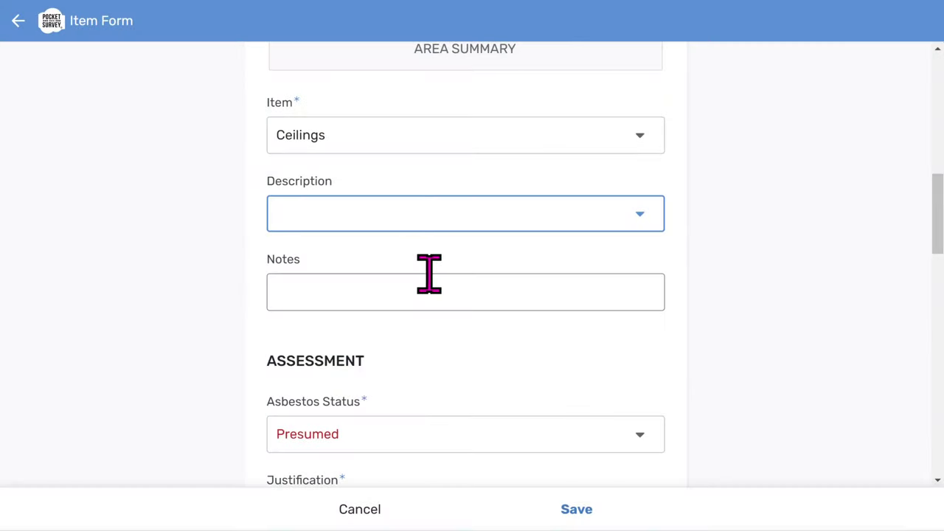
pyautogui.scroll(-1, 429, 274)
pyautogui.click(354, 208)
# Review the justification and asbestos type choices, keeping Presumed Unless Proven Otherwise and Presumed
pyautogui.scroll(-3, 444, 254)
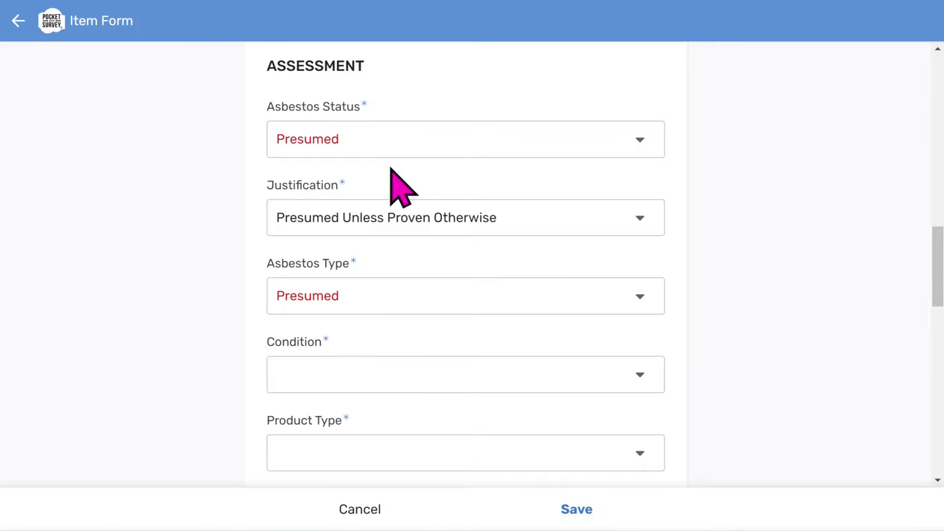
pyautogui.click(366, 221)
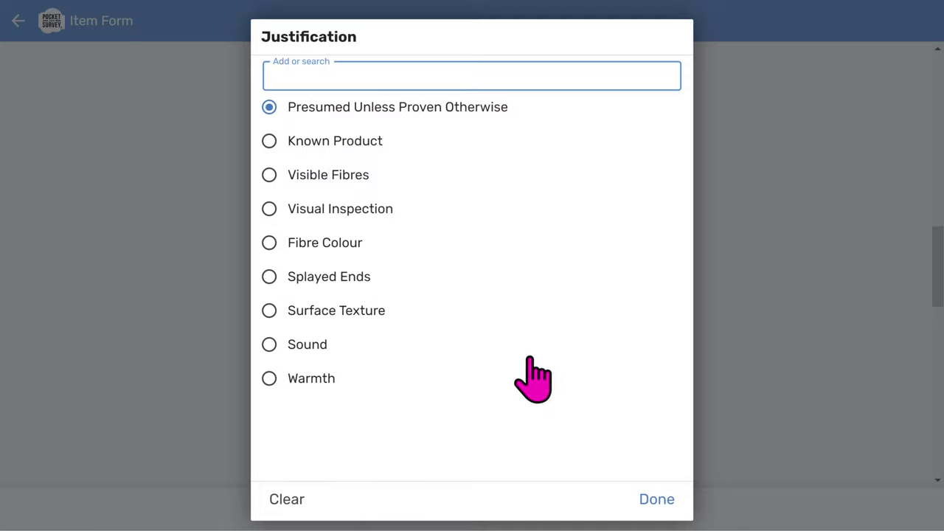
pyautogui.click(656, 498)
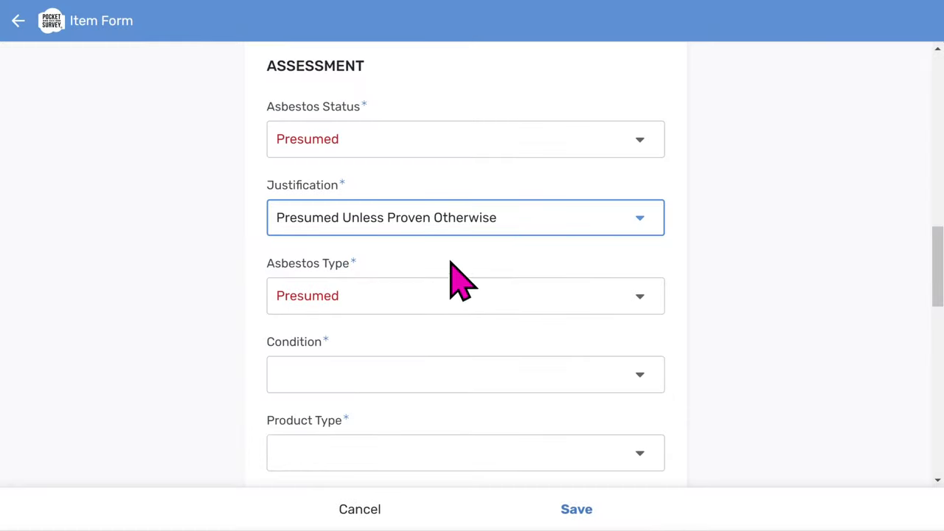
pyautogui.click(379, 302)
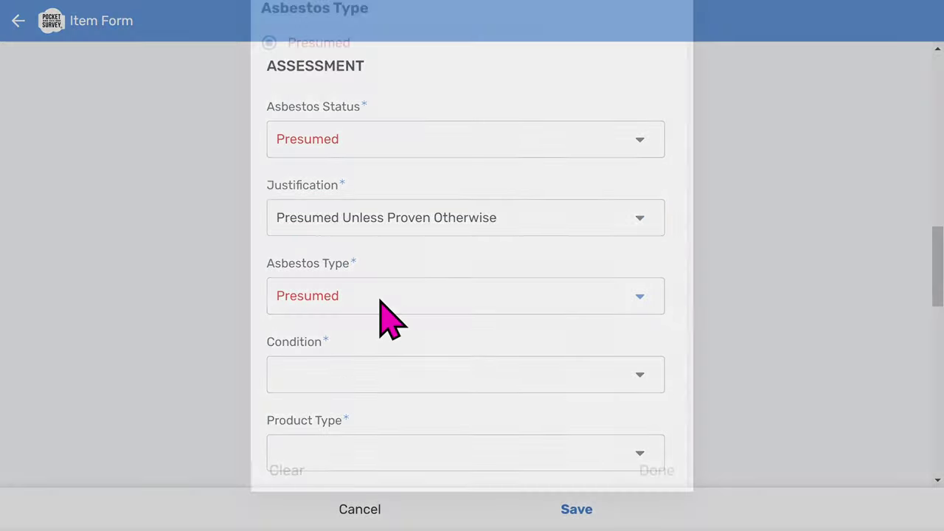
pyautogui.click(647, 500)
# Set the ceiling's condition to Medium Damage and its product type to Reinforced Composites
pyautogui.click(400, 377)
pyautogui.click(349, 145)
pyautogui.scroll(-3, 491, 310)
pyautogui.click(464, 304)
pyautogui.click(378, 73)
# Set the ceiling's surface treatment to Composite Materials
pyautogui.scroll(-1, 486, 222)
pyautogui.click(430, 237)
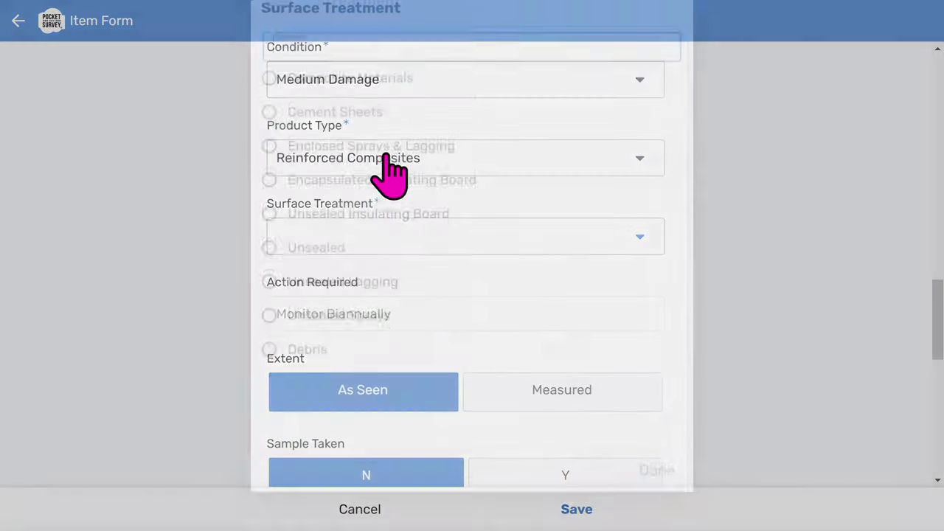
pyautogui.click(345, 111)
# Try Must Encapsulate as the escalated action and change it to Must Remove
pyautogui.scroll(-2, 489, 306)
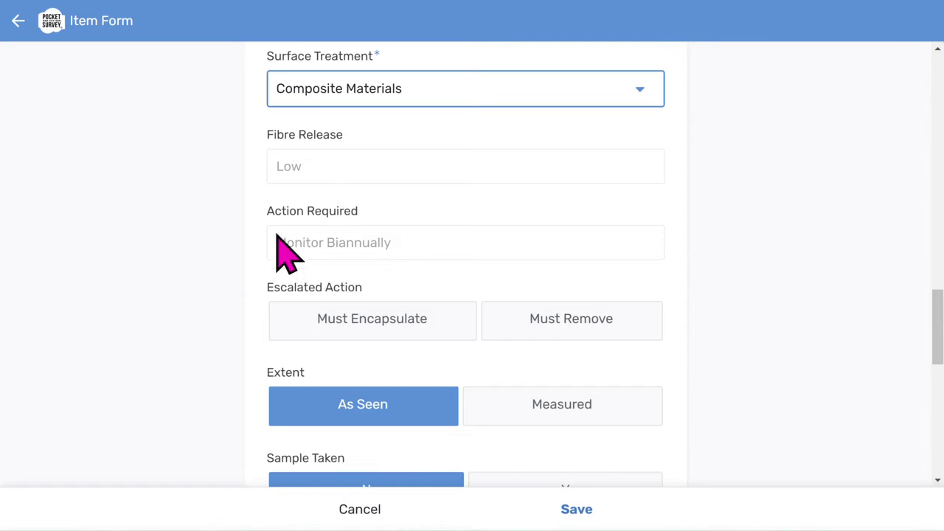
pyautogui.click(357, 328)
pyautogui.click(557, 326)
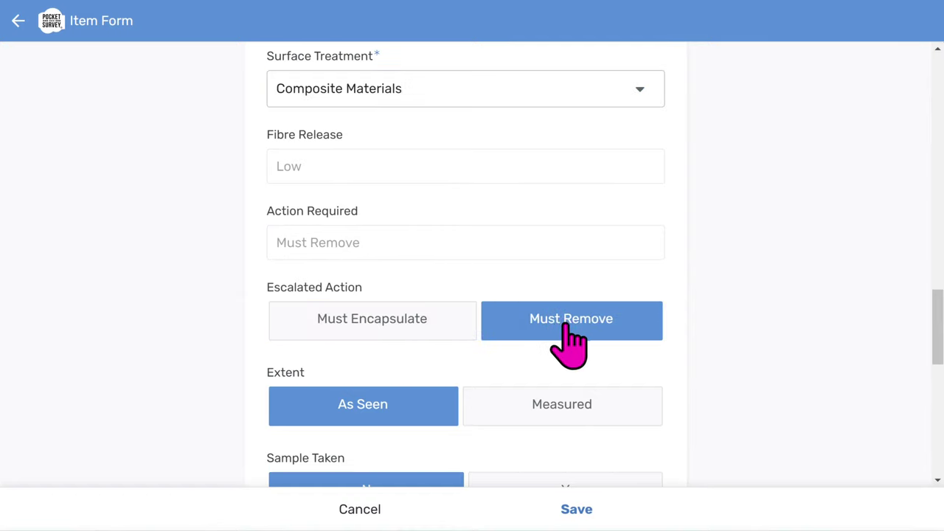
# Clear the Must Remove choice from the ceiling's escalated action
pyautogui.click(568, 326)
pyautogui.scroll(-3, 568, 323)
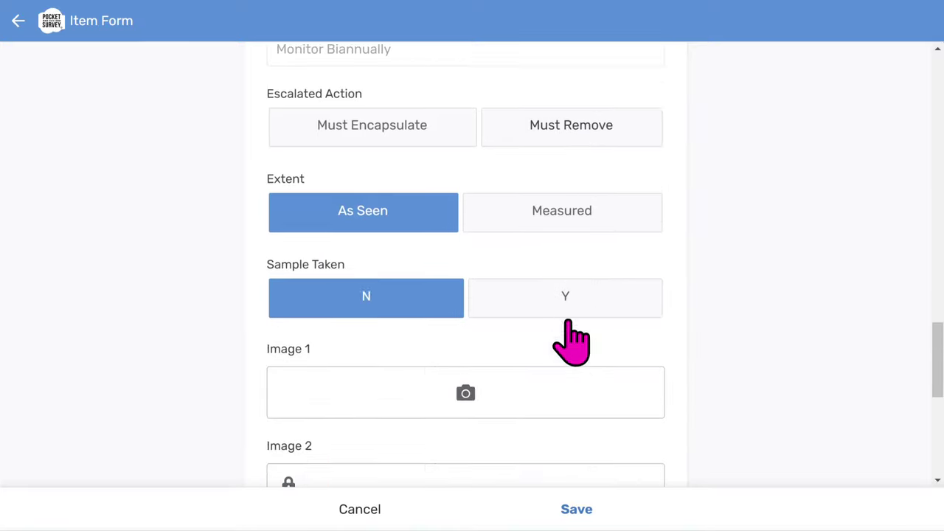
# Try Measured as the extent, view its unit choices, and return the extent to As Seen
pyautogui.click(560, 193)
pyautogui.click(522, 269)
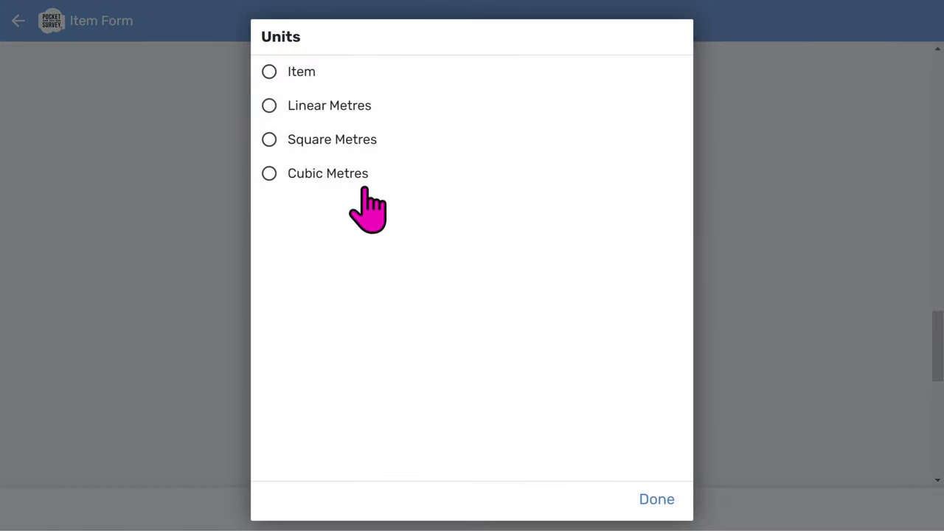
pyautogui.click(643, 498)
pyautogui.click(338, 180)
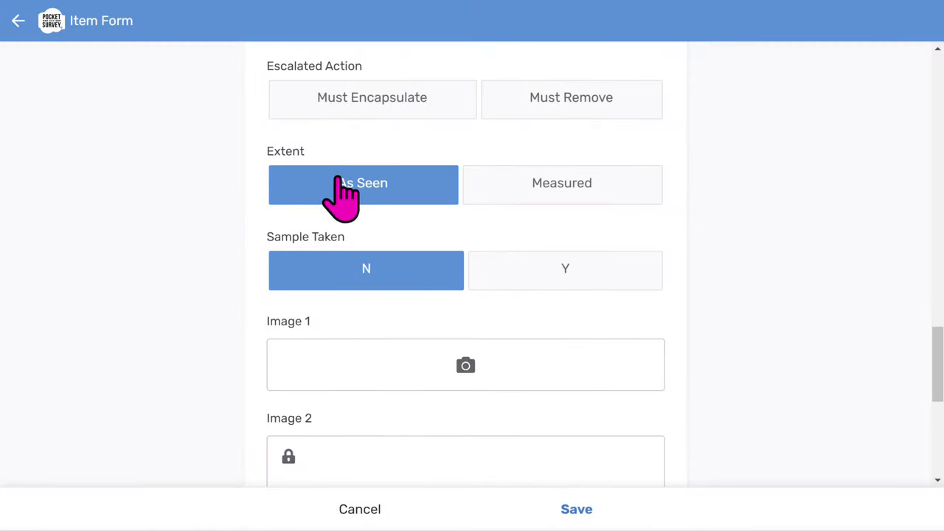
# Mark a sample as taken and enter S01 as the sample reference
pyautogui.scroll(-2, 451, 230)
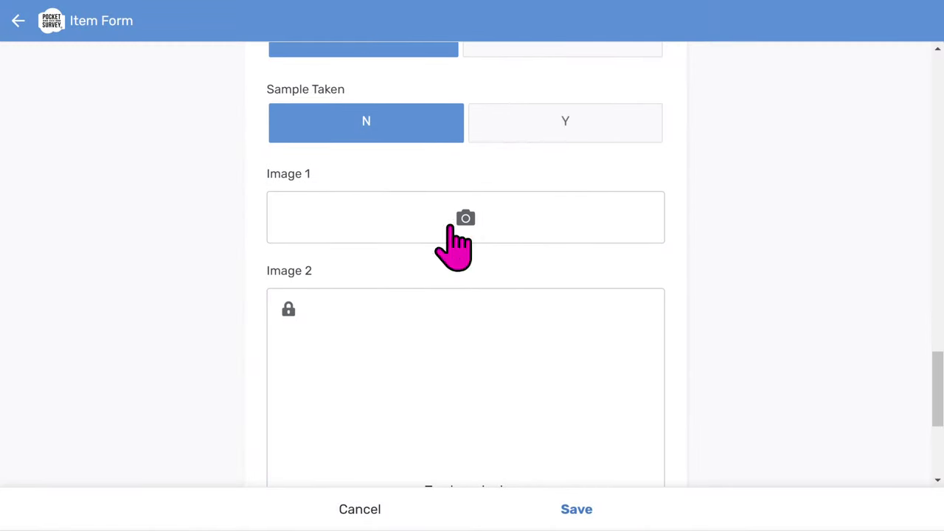
pyautogui.click(566, 131)
pyautogui.scroll(-1, 516, 177)
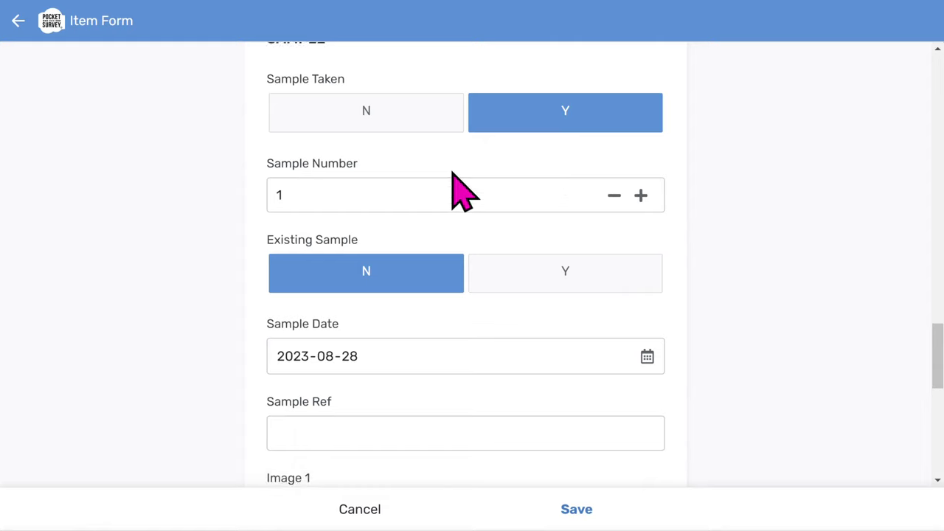
pyautogui.scroll(-2, 505, 179)
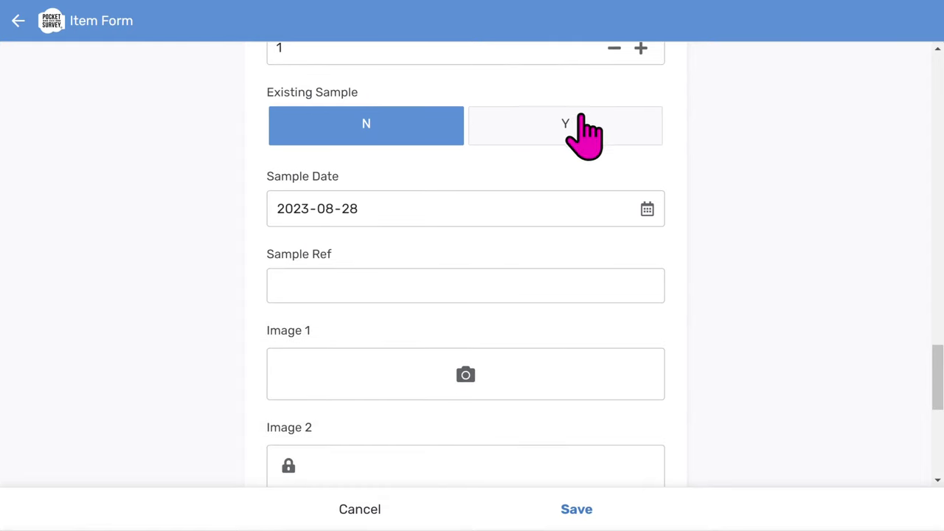
pyautogui.click(299, 289)
pyautogui.write('S01')
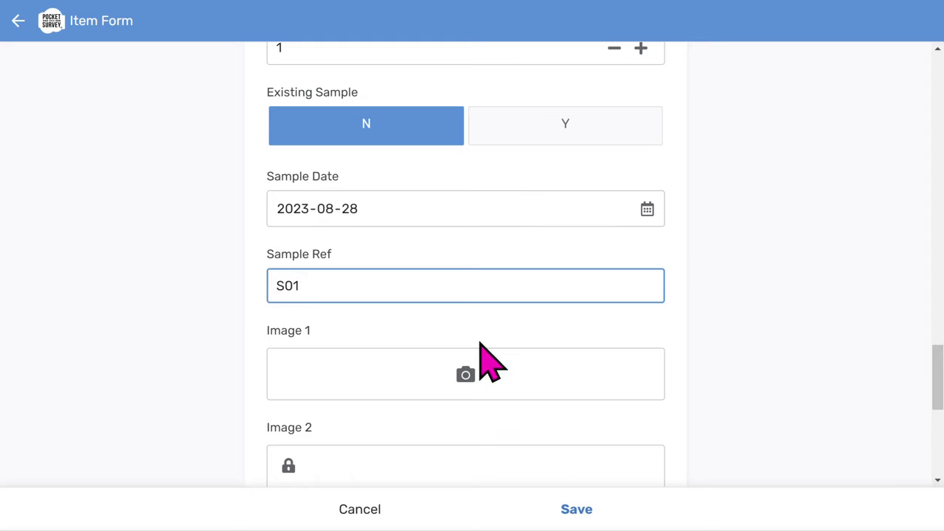
# Attach Artex Ceiling.jpg as Image 1 and save the ceiling item
pyautogui.click(473, 389)
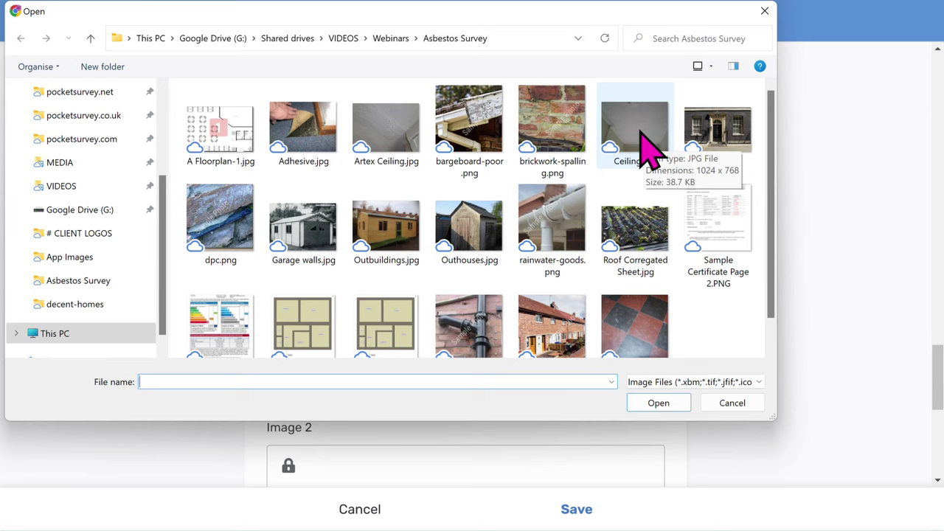
pyautogui.click(400, 157)
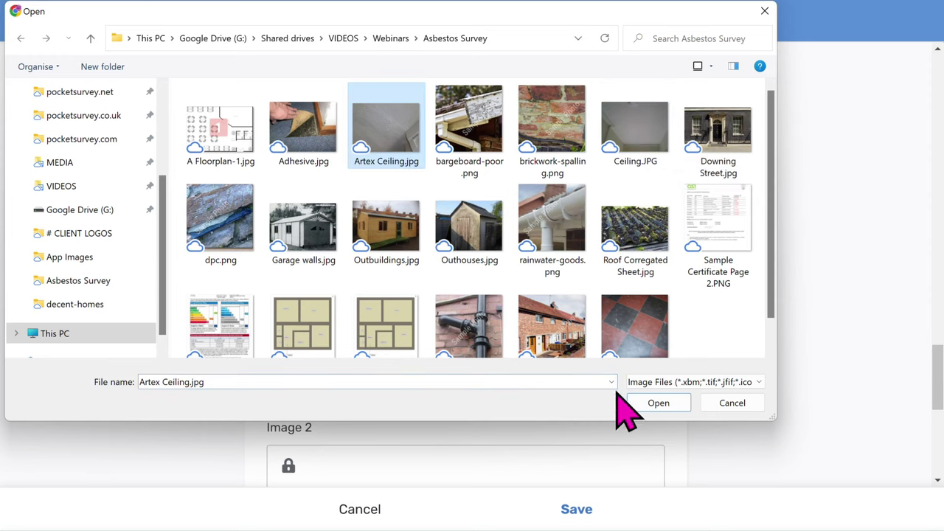
pyautogui.click(658, 404)
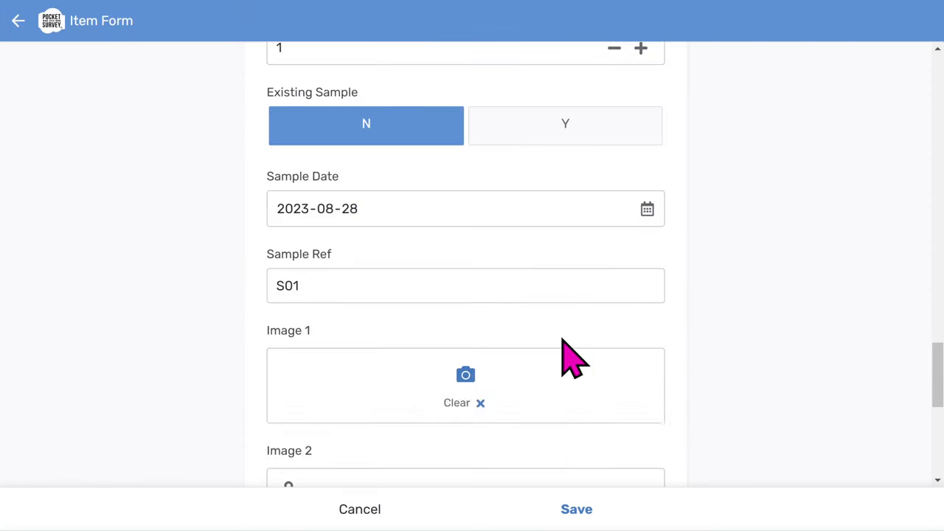
pyautogui.scroll(-5, 568, 359)
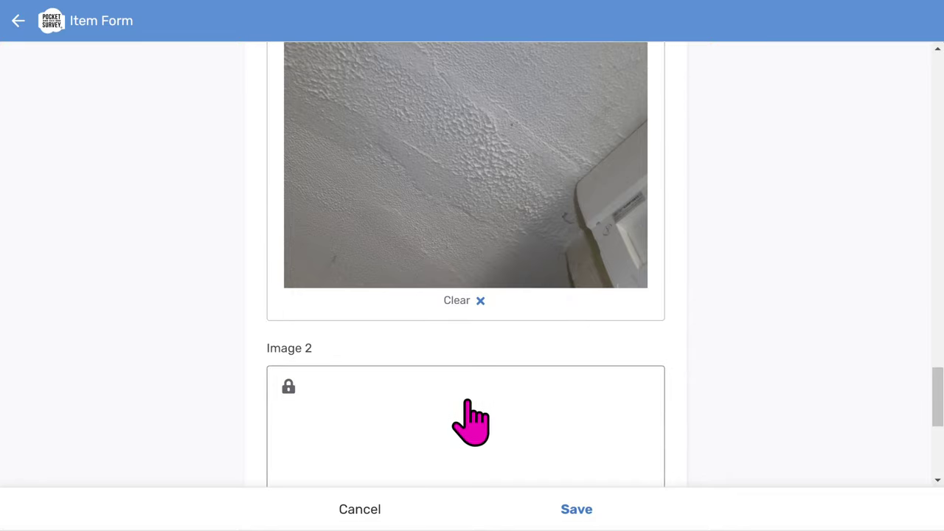
pyautogui.scroll(-3, 472, 421)
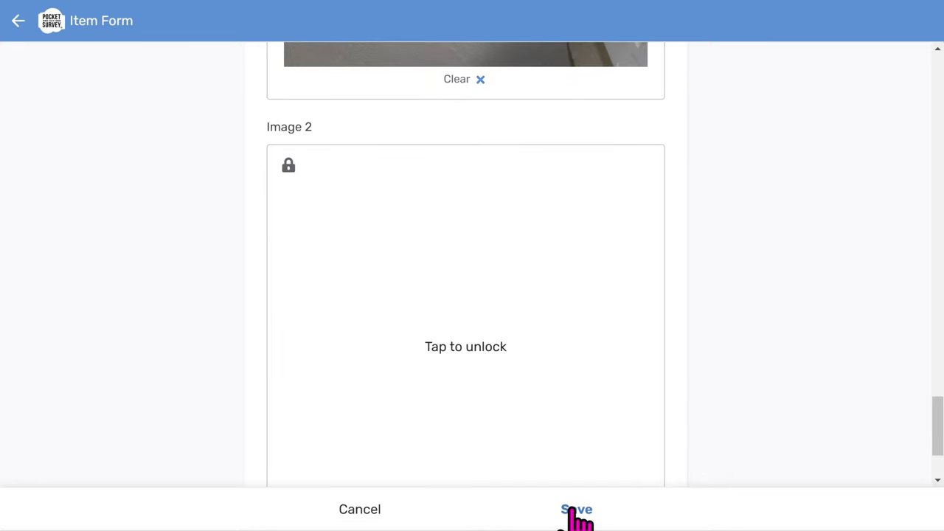
pyautogui.click(575, 509)
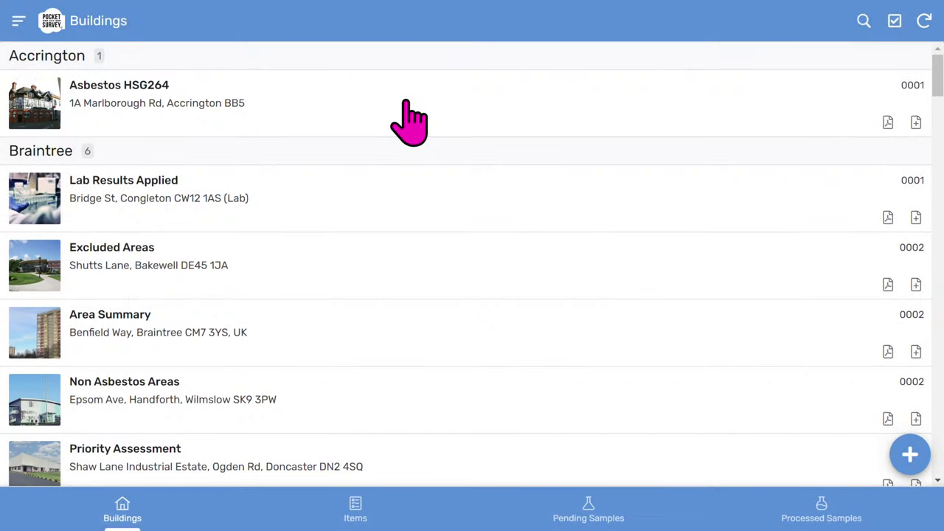
# Open the Asbestos HSG264 building and view the Create Report, Open Report and Samples Report confirmations, declining each one
pyautogui.click(406, 103)
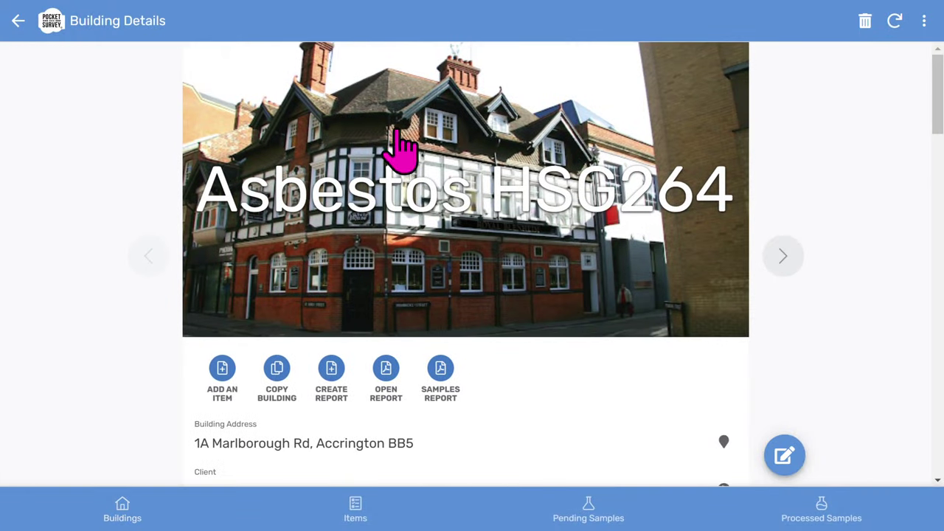
pyautogui.click(332, 384)
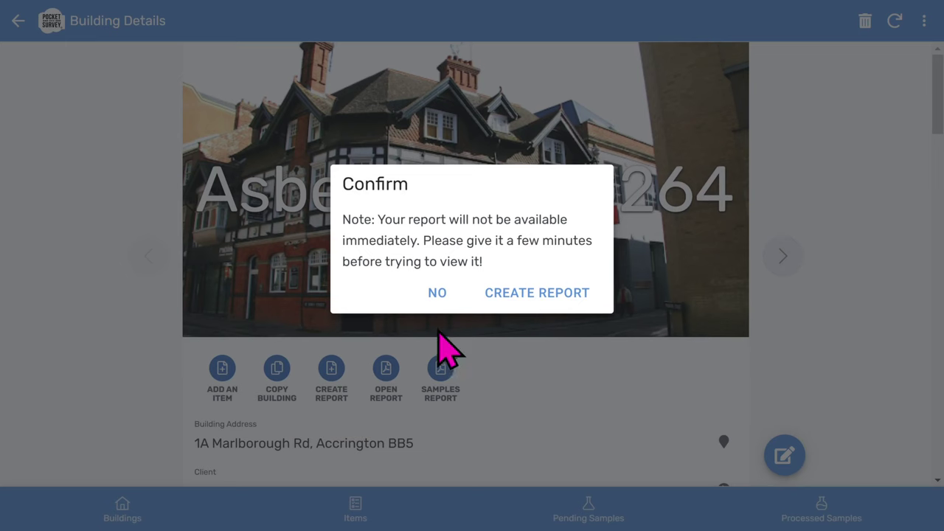
pyautogui.click(437, 294)
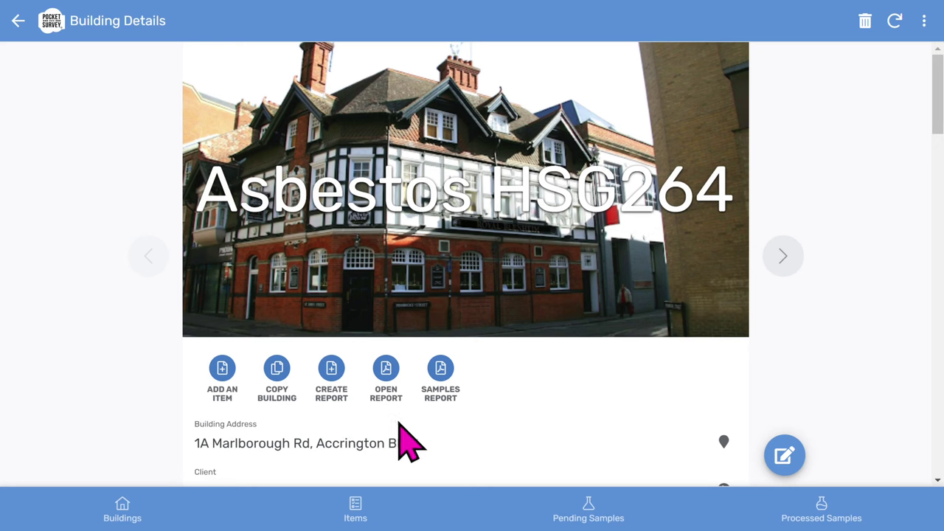
pyautogui.click(386, 376)
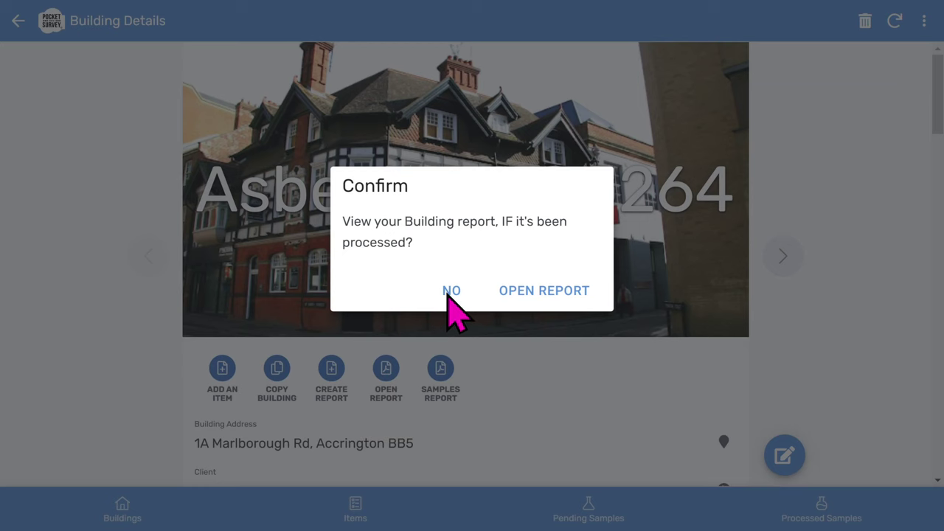
pyautogui.click(451, 290)
pyautogui.click(440, 369)
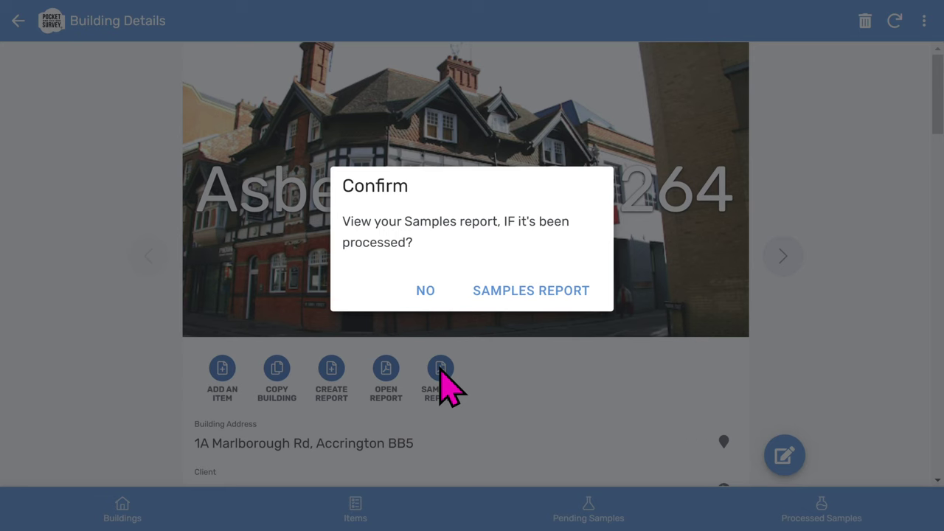
pyautogui.click(426, 292)
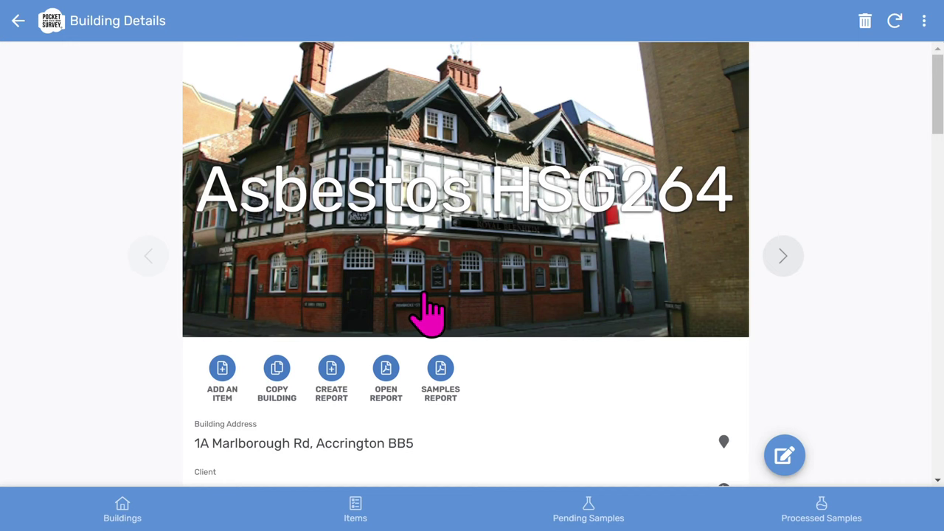
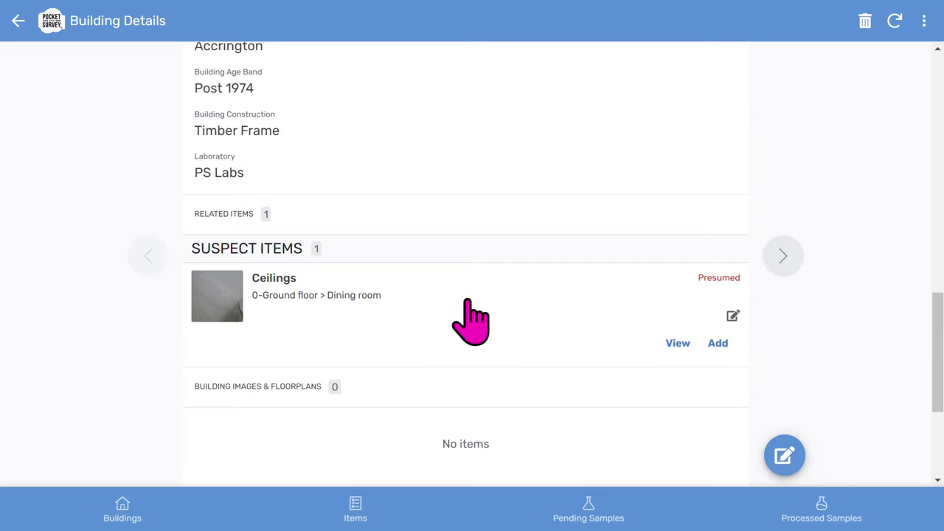
# Start a priority assessment for the dining room Ceilings item, with Rare disturbance as both main and secondary activity
pyautogui.click(468, 302)
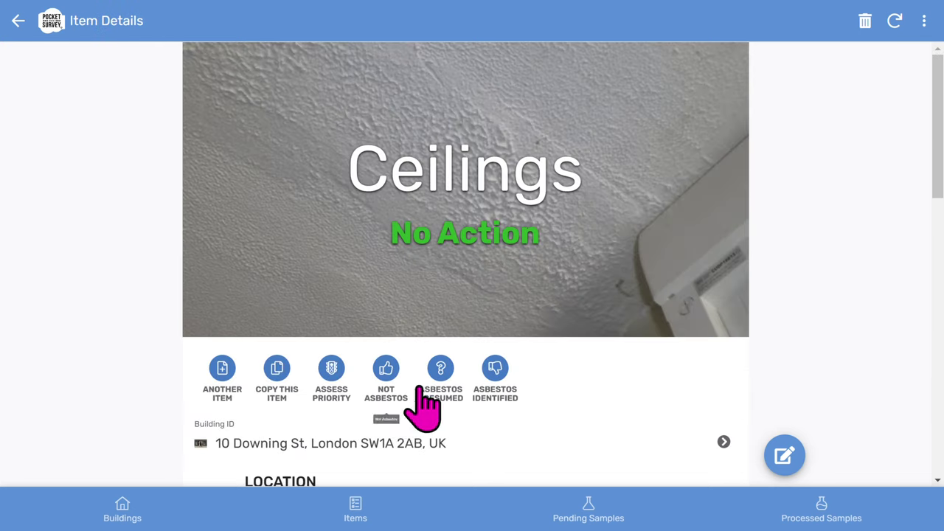
pyautogui.click(335, 396)
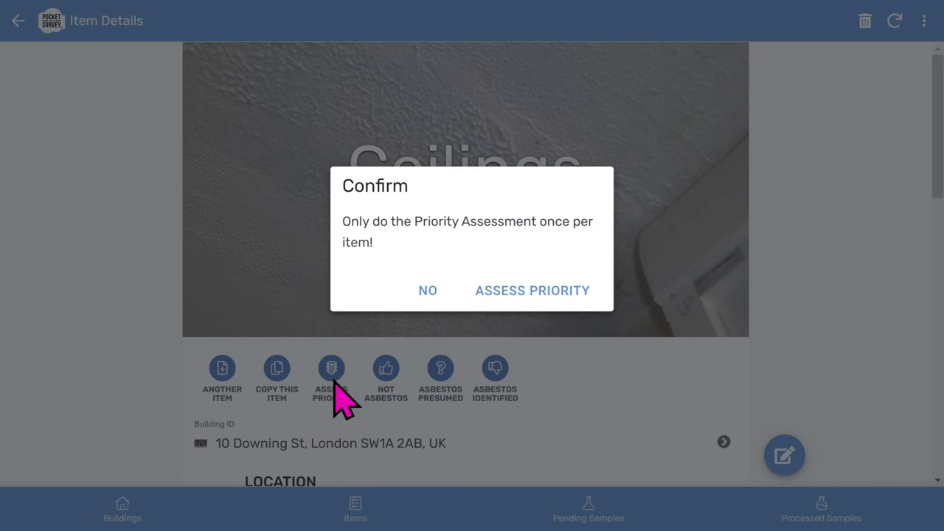
pyautogui.click(531, 293)
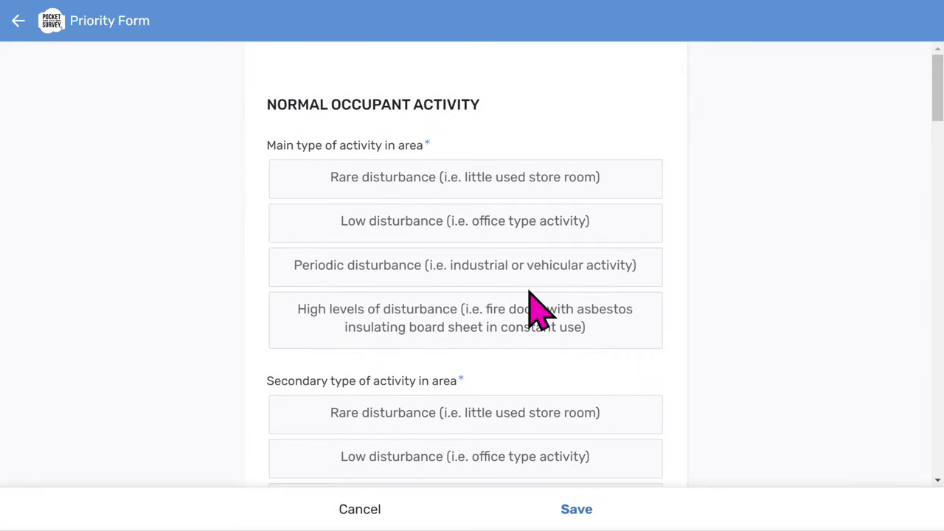
pyautogui.click(488, 183)
pyautogui.scroll(-2, 546, 243)
pyautogui.click(525, 277)
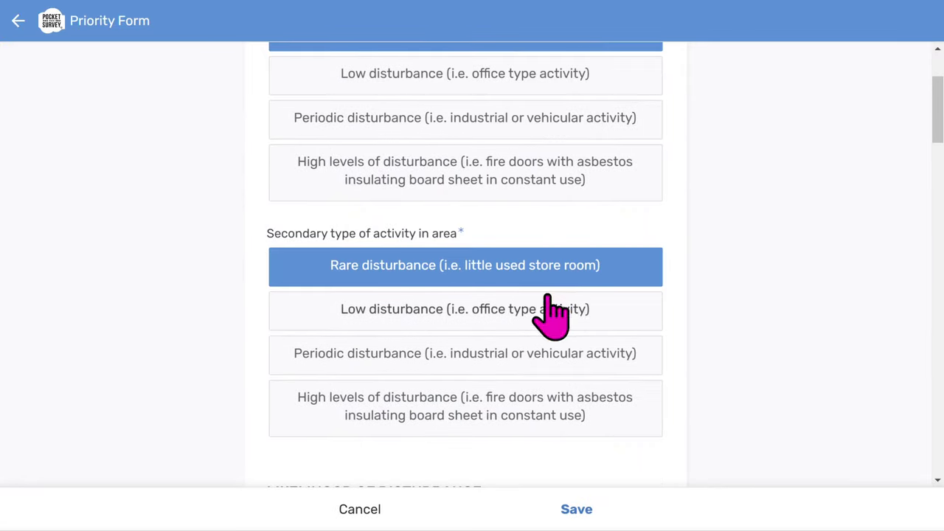
# Set the likelihood of disturbance to location Outdoors, accessibility Occasionally likely to be disturbed, and extent Less than 10m pipe run
pyautogui.scroll(-4, 551, 313)
pyautogui.click(509, 279)
pyautogui.scroll(-4, 541, 331)
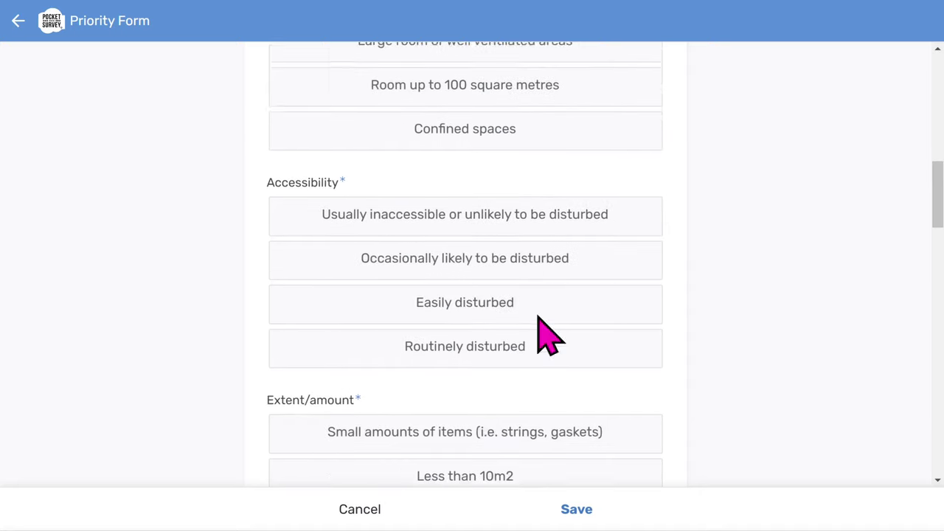
pyautogui.click(504, 247)
pyautogui.scroll(-3, 512, 310)
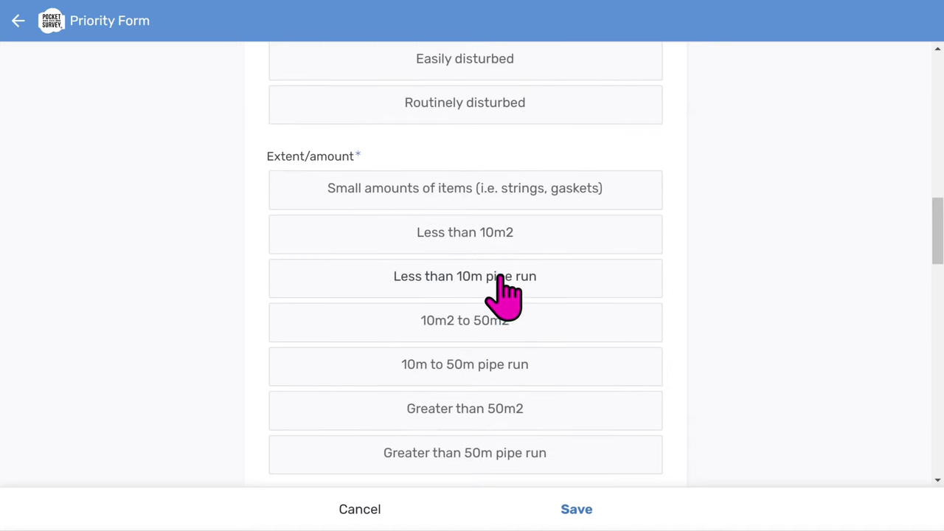
pyautogui.click(501, 281)
# Set the area's occupancy to 1 to 3 occupants, Weekly use, and an average time of More than 6 hours
pyautogui.scroll(-5, 503, 295)
pyautogui.click(497, 291)
pyautogui.scroll(-2, 496, 295)
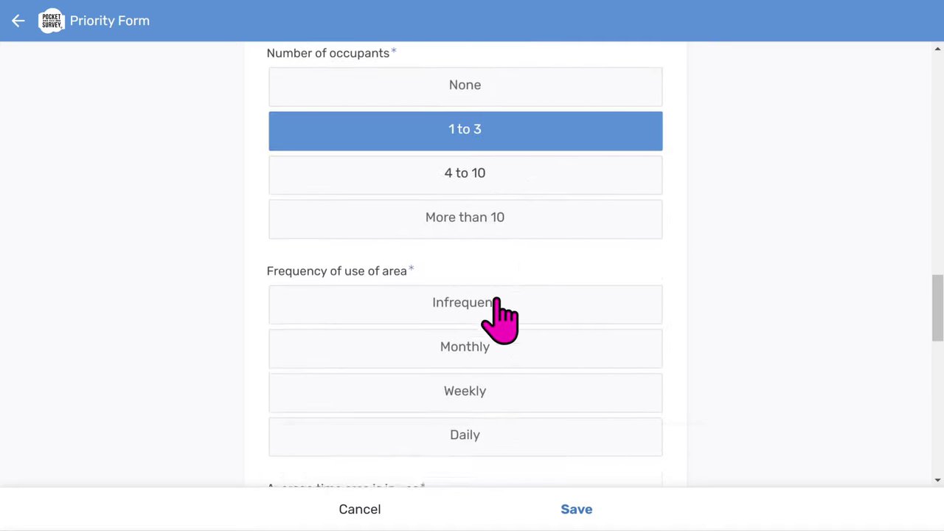
pyautogui.scroll(-2, 498, 317)
pyautogui.click(489, 250)
pyautogui.scroll(-3, 506, 291)
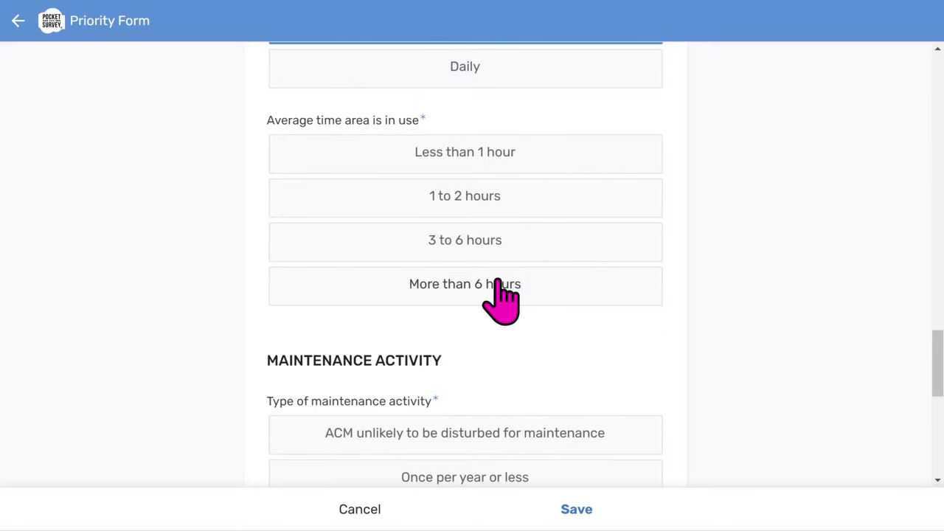
pyautogui.click(502, 292)
# Set the maintenance activity type to More than once a year and its frequency to Low disturbance, and save the assessment
pyautogui.scroll(-3, 506, 309)
pyautogui.click(504, 300)
pyautogui.scroll(-3, 504, 309)
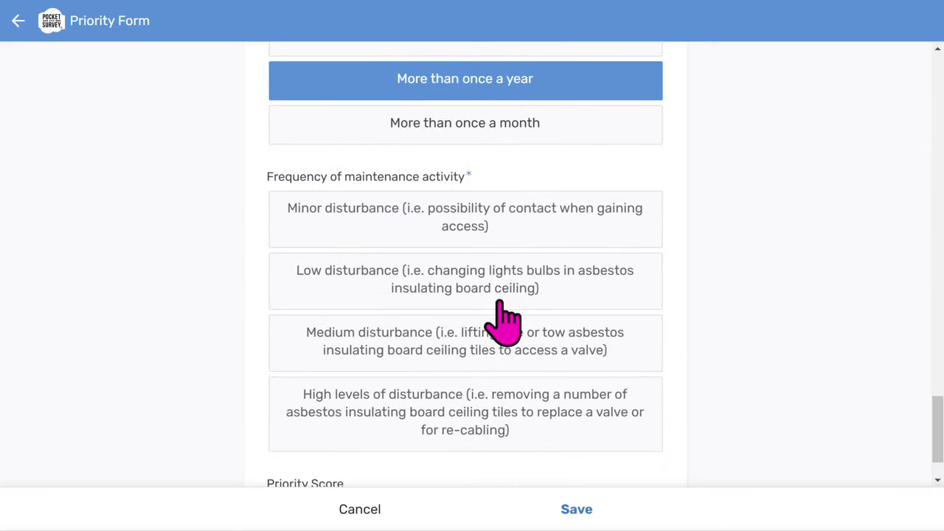
pyautogui.click(500, 299)
pyautogui.scroll(-1, 494, 317)
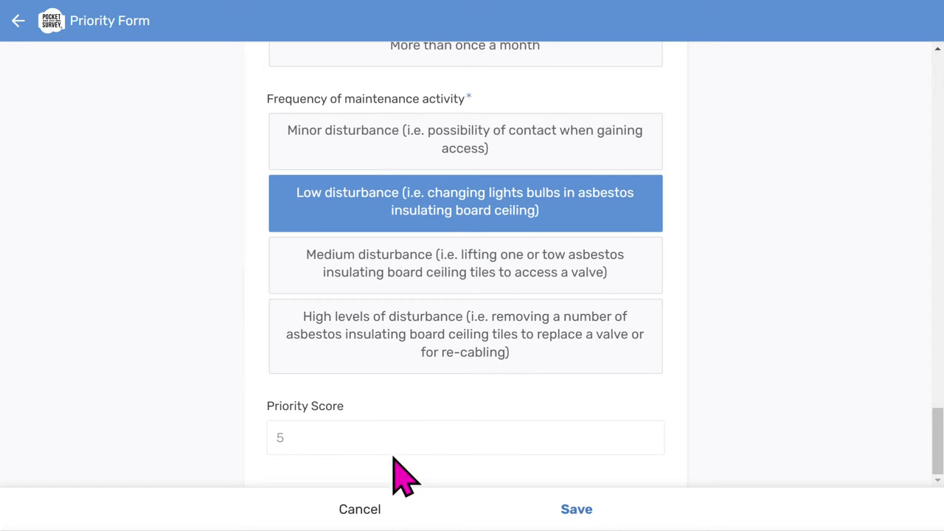
pyautogui.click(572, 510)
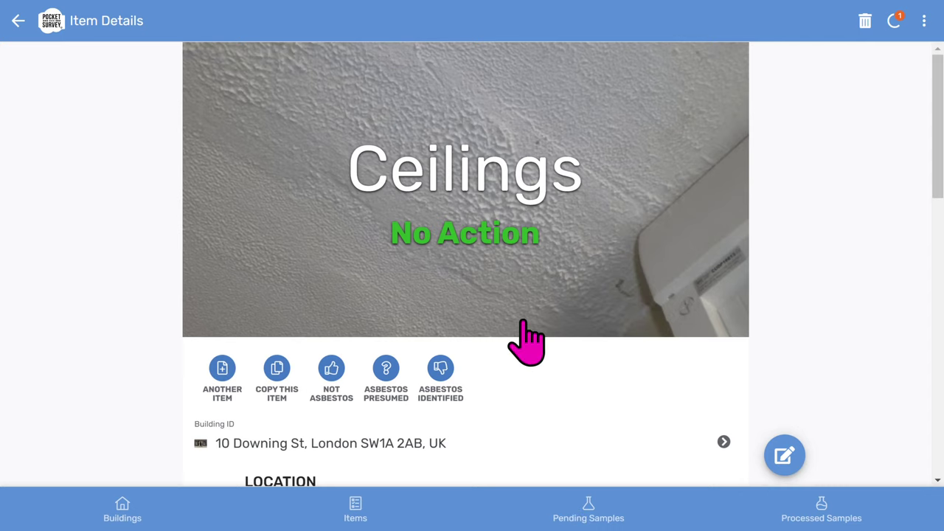
# Review the related priority assessment in the Ceilings item's details and open the overall items list
pyautogui.scroll(-15, 525, 341)
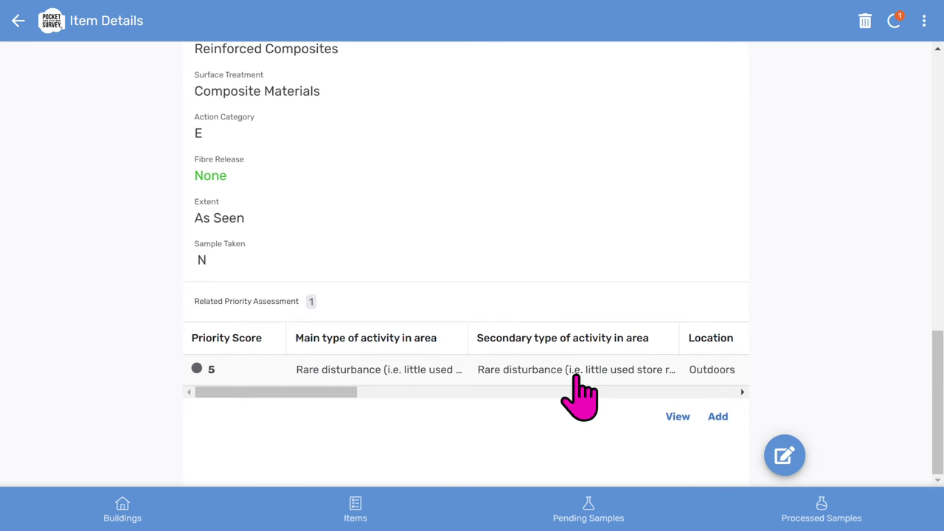
pyautogui.scroll(15, 578, 398)
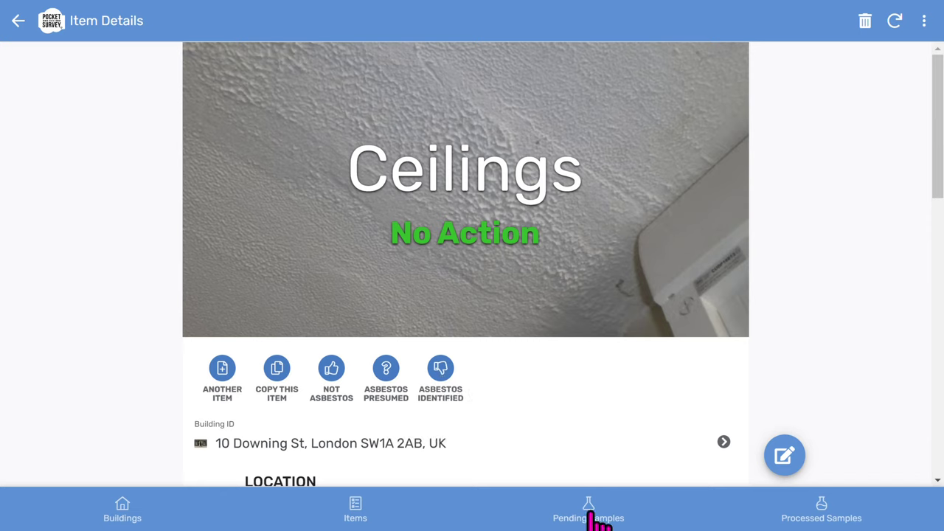
pyautogui.click(723, 442)
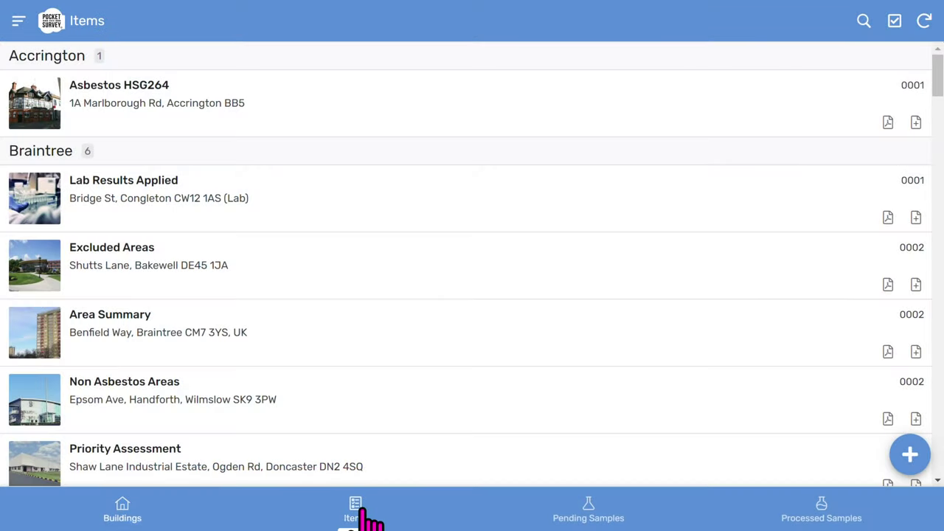
pyautogui.click(362, 516)
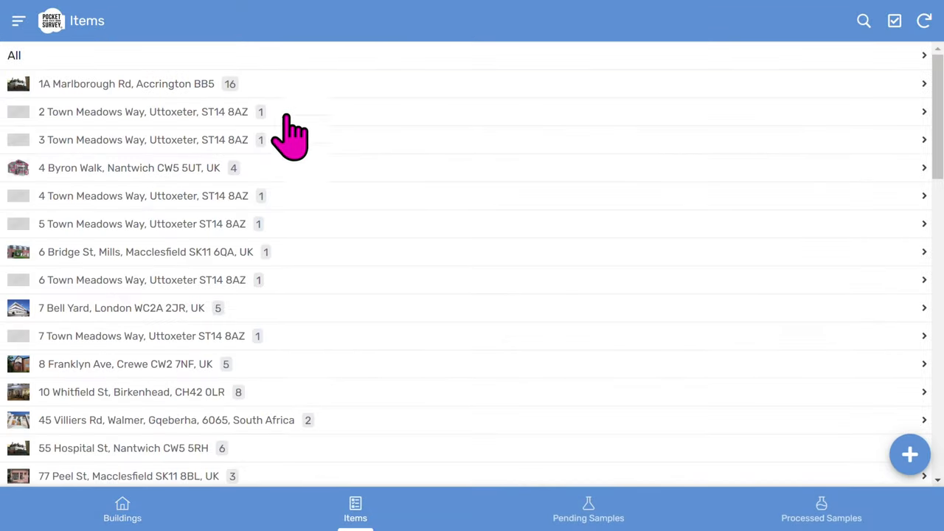
# Open the Asbestos HSG264 building's items and browse its suspect items, non asbestos areas and excluded areas
pyautogui.click(138, 84)
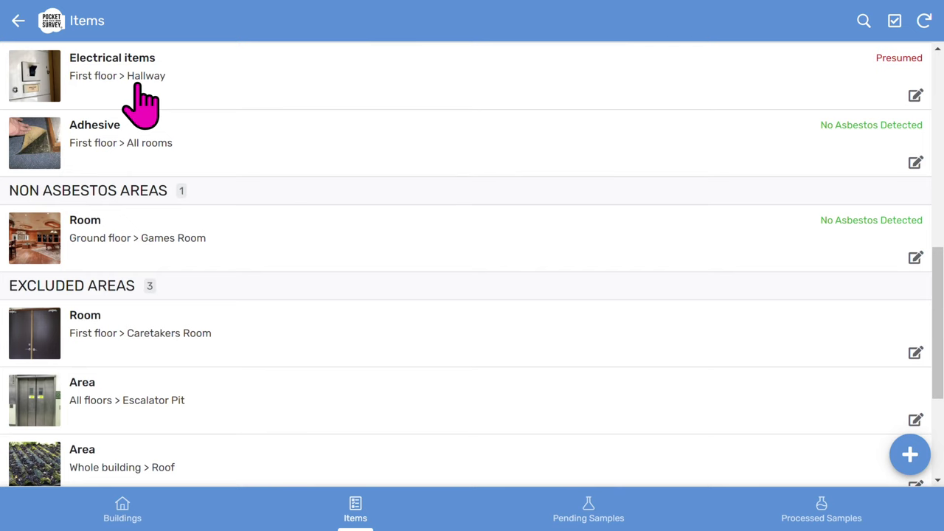
pyautogui.scroll(8, 140, 103)
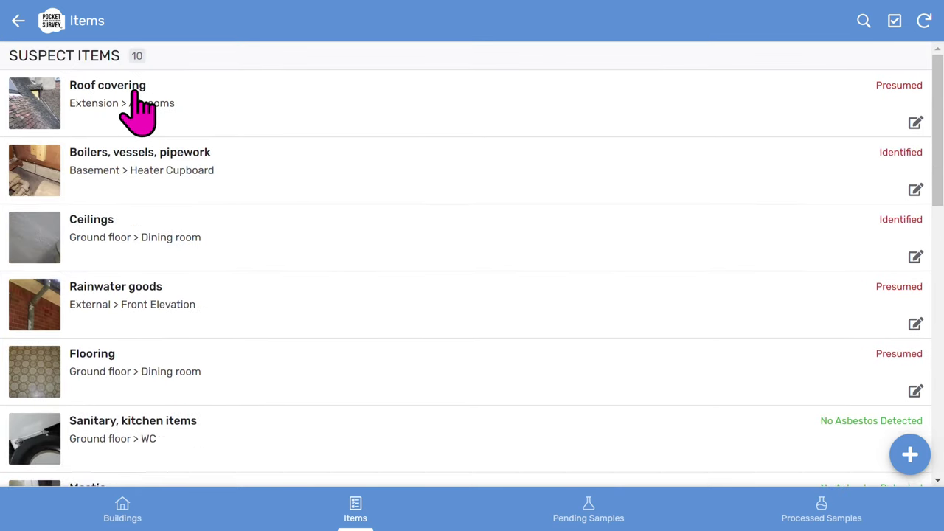
pyautogui.scroll(-5, 155, 221)
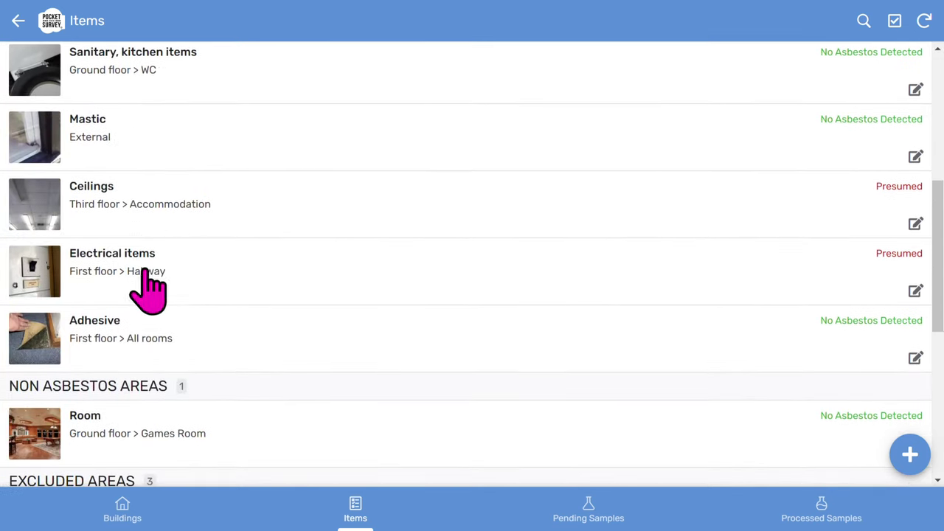
pyautogui.scroll(-3, 141, 393)
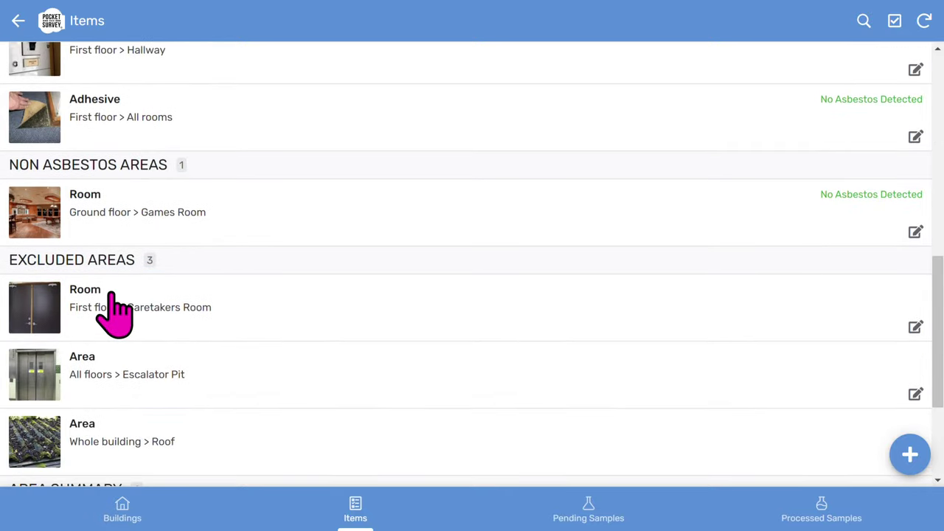
pyautogui.scroll(-3, 118, 277)
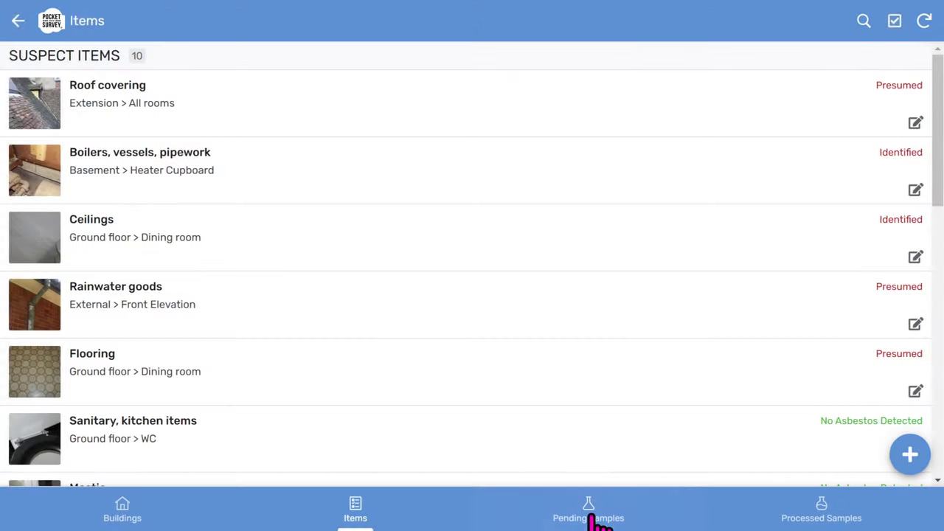
# View the pending samples and the processed samples for the Asbestos HSG264 building
pyautogui.click(595, 516)
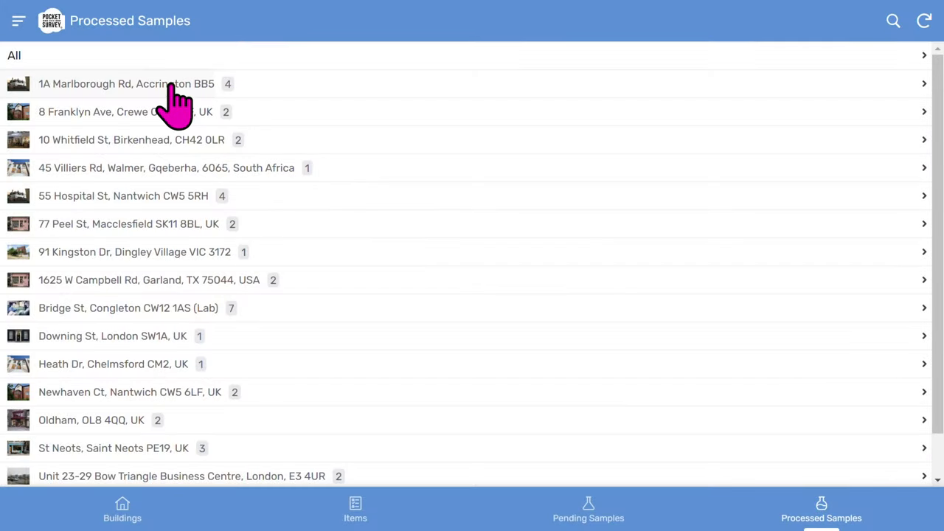
pyautogui.click(171, 85)
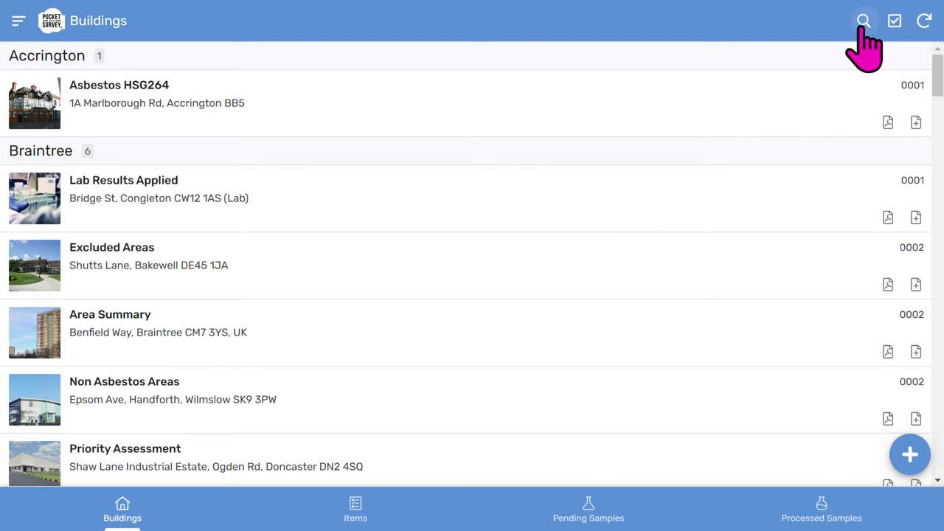
# Examine the filter fields offered for searching the buildings list and close the search
pyautogui.click(863, 20)
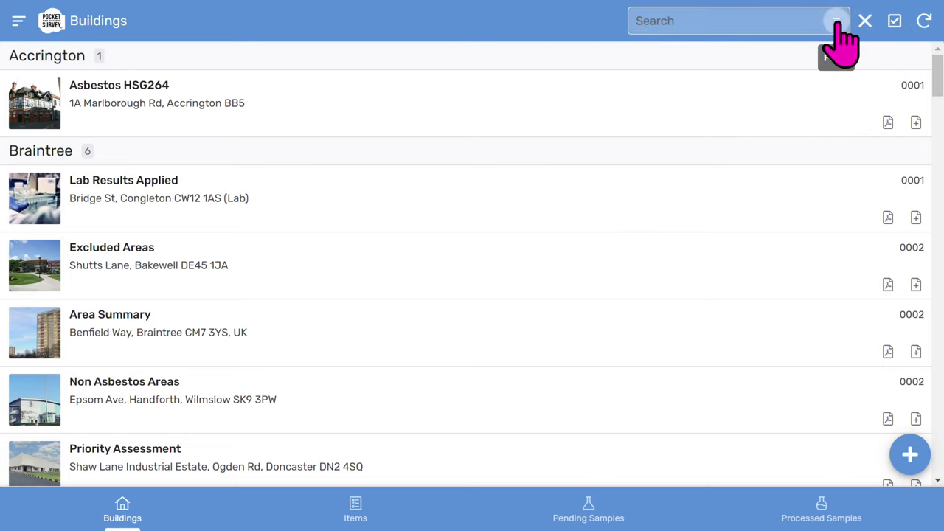
pyautogui.click(837, 22)
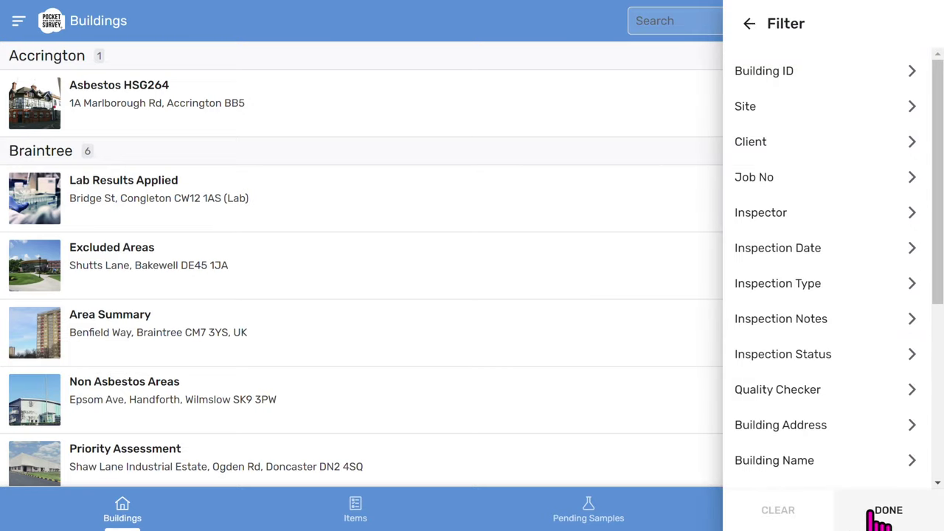
pyautogui.click(892, 512)
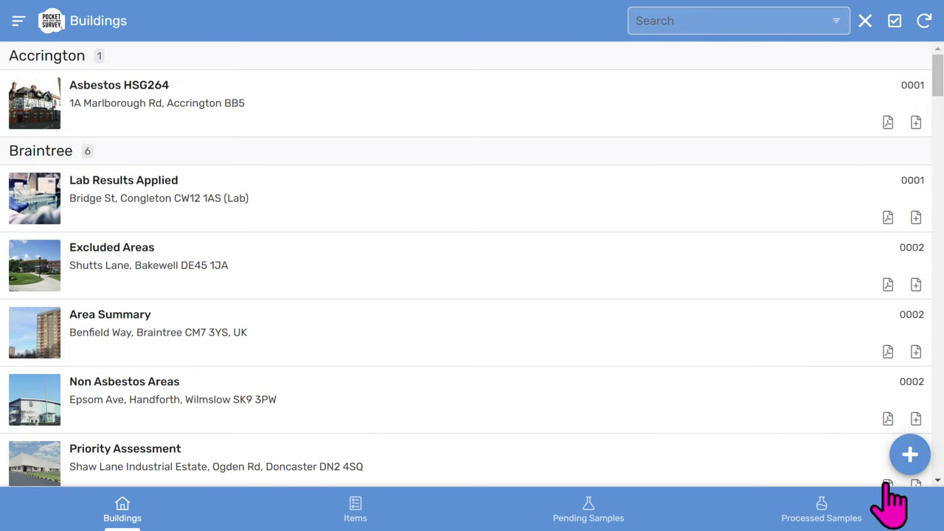
pyautogui.click(864, 23)
# Select the Asbestos HSG264, Lab Results Applied and Excluded Areas buildings together, and clear the selection
pyautogui.click(895, 22)
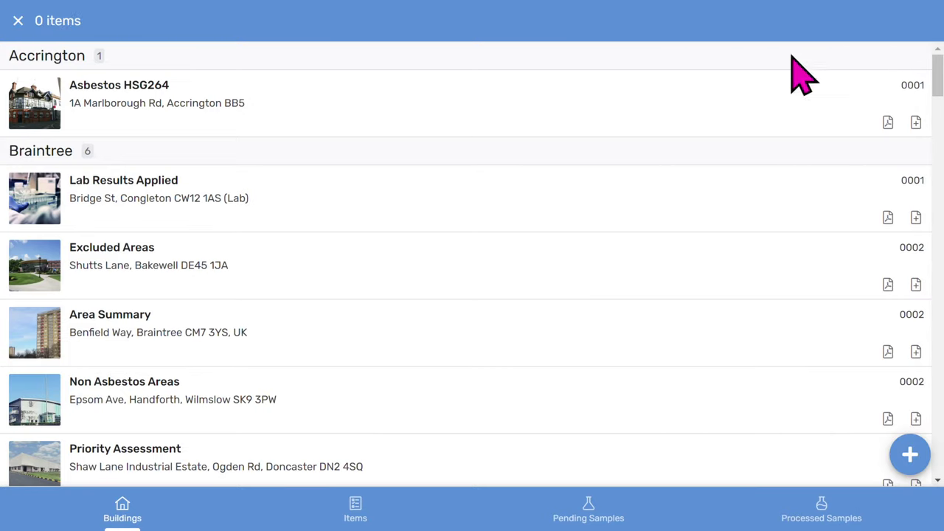
pyautogui.click(549, 99)
pyautogui.click(512, 207)
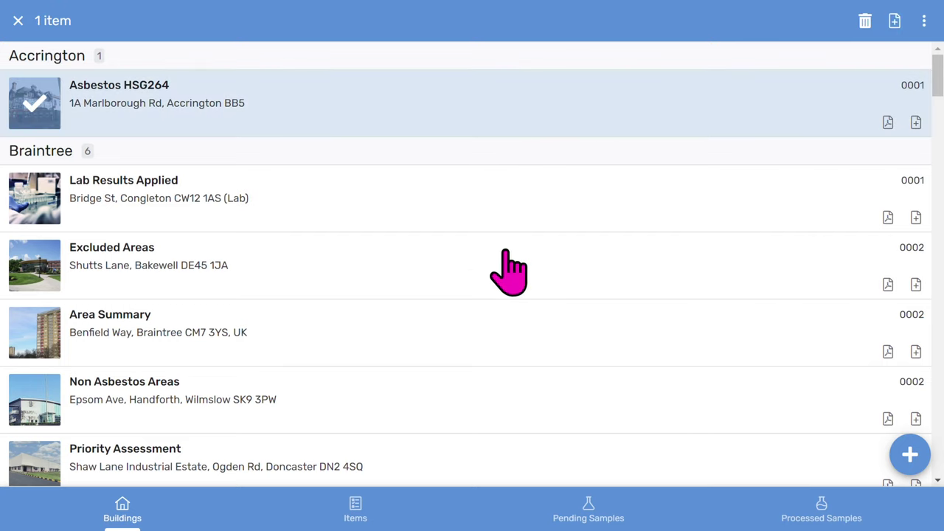
pyautogui.click(506, 276)
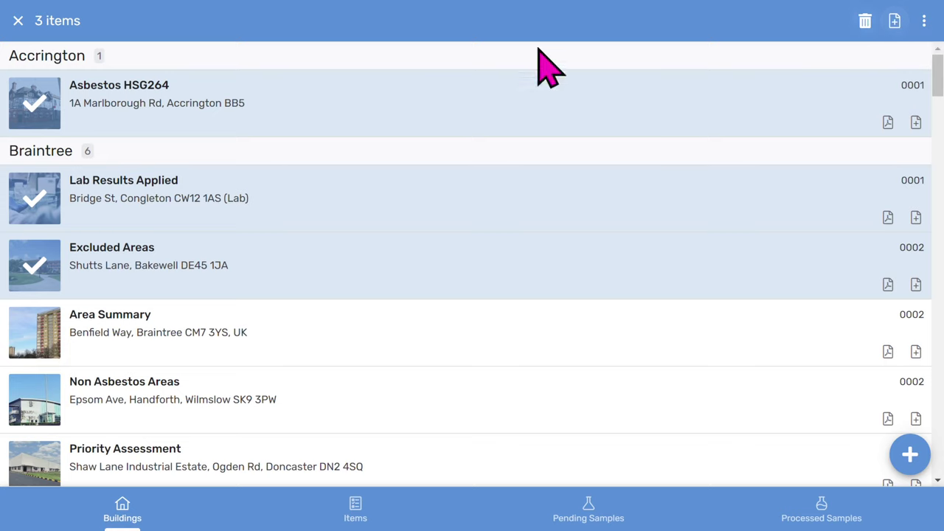
pyautogui.click(19, 21)
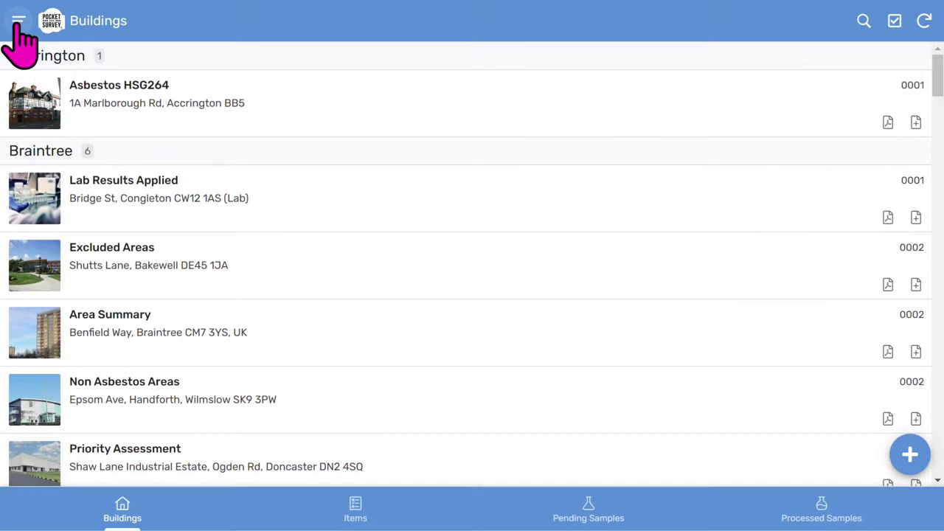
# Open the inspection calendar and view the scheduled buildings by week and by month
pyautogui.click(19, 24)
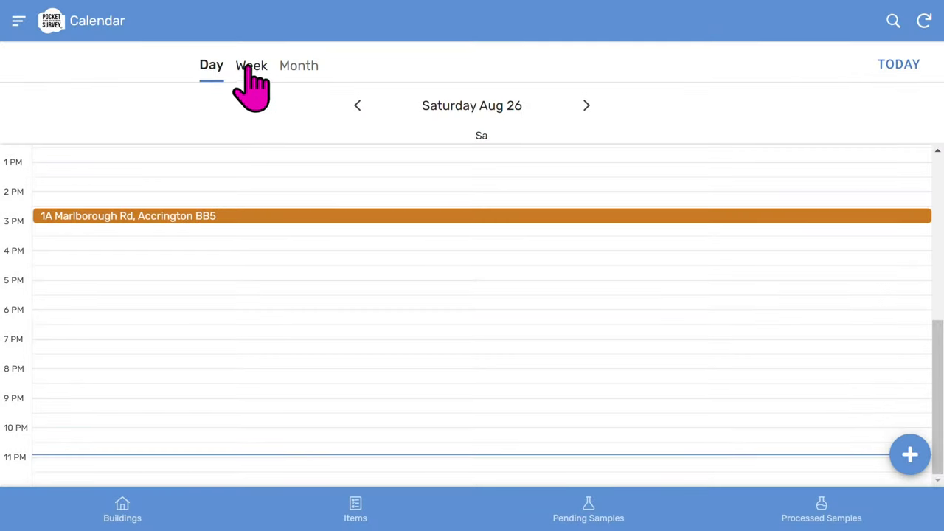
pyautogui.click(251, 67)
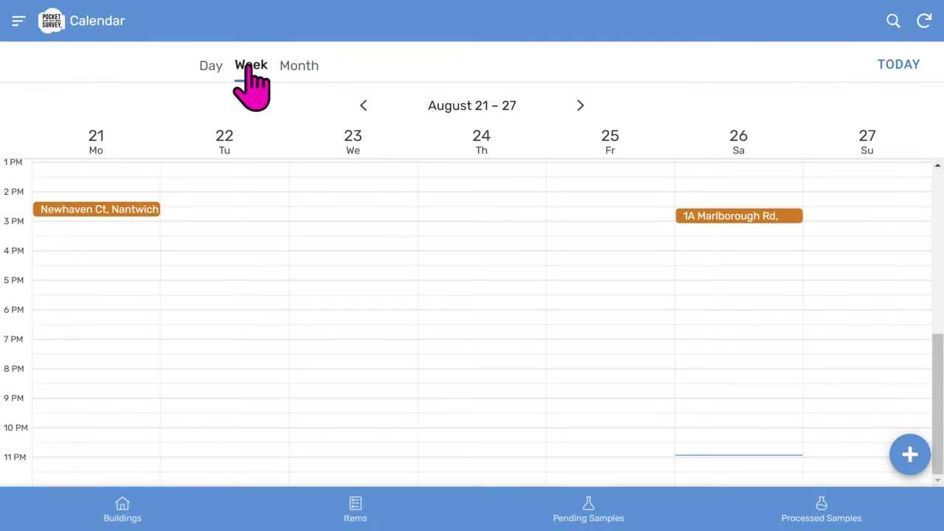
pyautogui.click(292, 68)
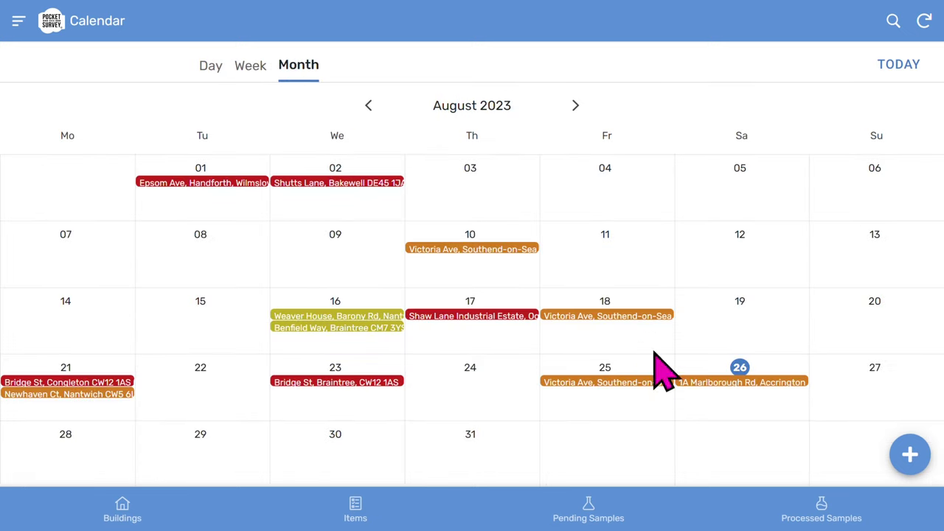
# Open the building details for the 26 August inspection from the calendar and return to today's date
pyautogui.click(745, 383)
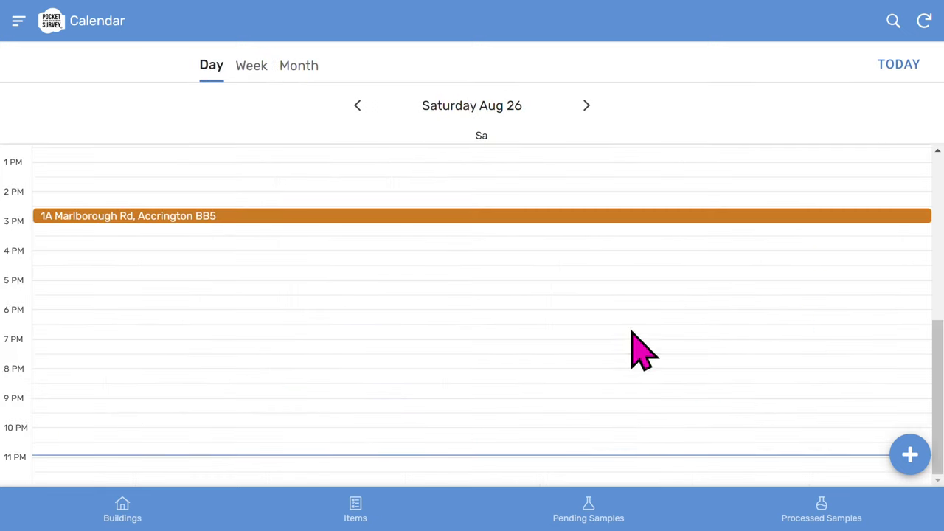
pyautogui.click(303, 217)
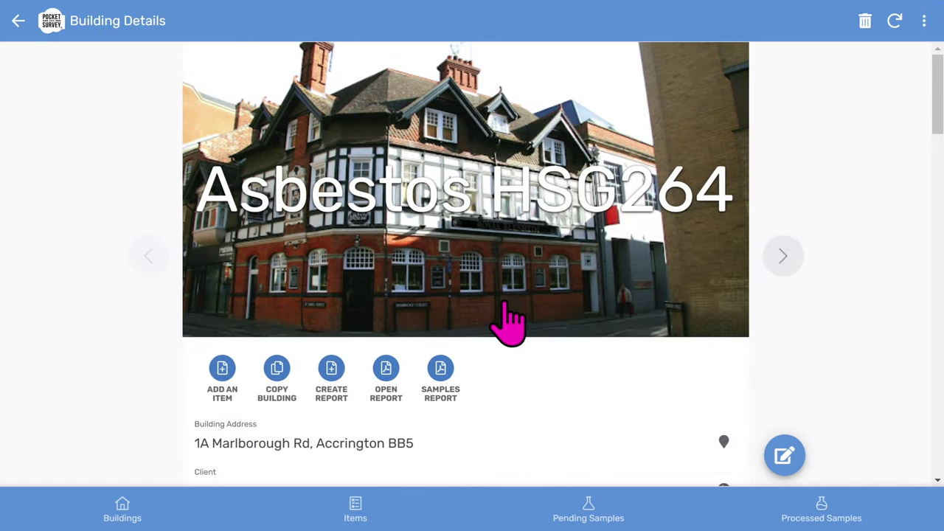
pyautogui.click(17, 22)
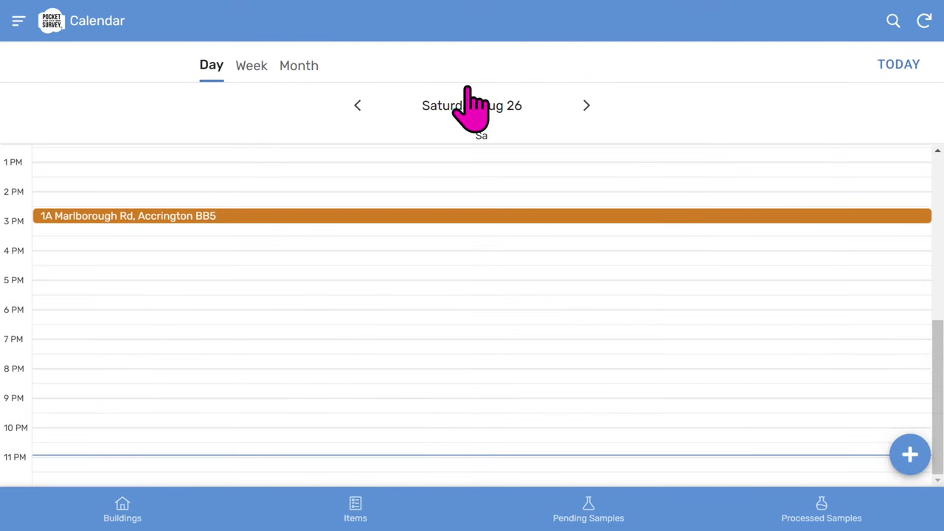
pyautogui.click(892, 65)
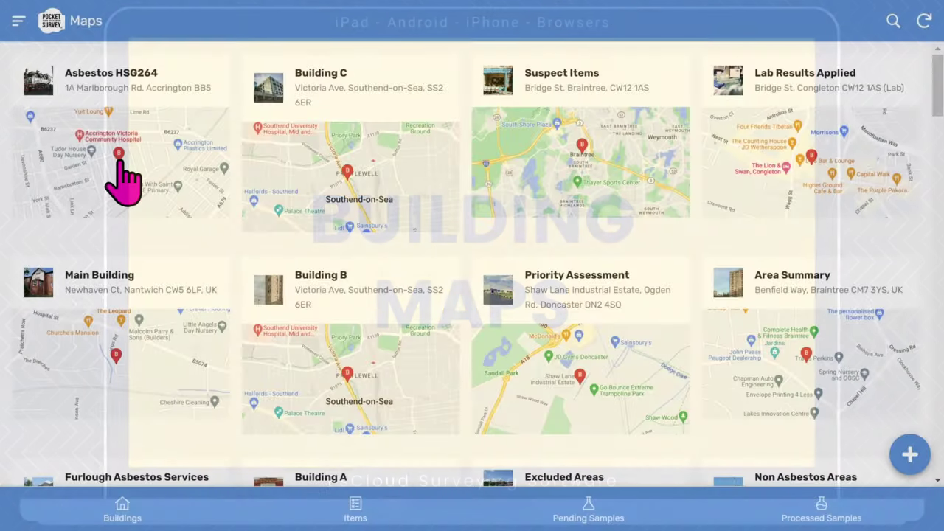
# Open the Asbestos HSG264 building from the Maps view and show its address location on a map
pyautogui.click(118, 164)
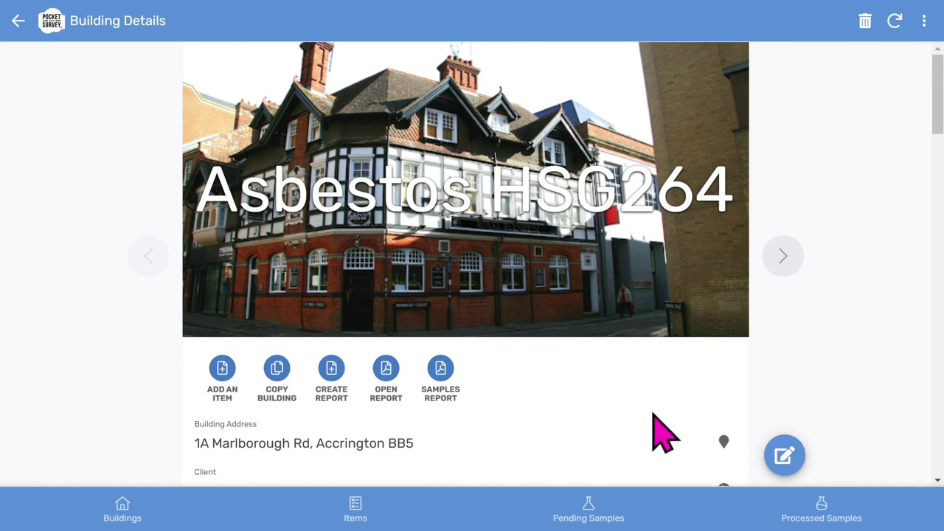
pyautogui.click(724, 442)
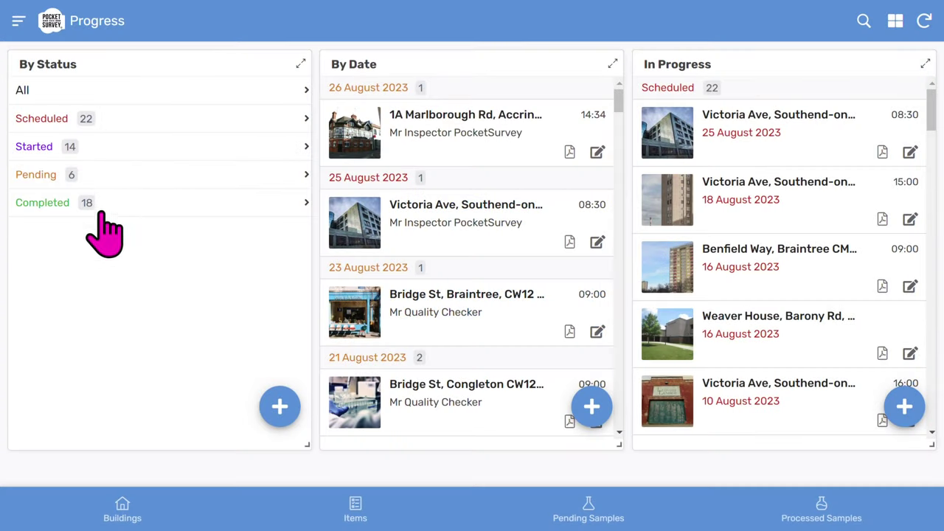
# Review the Pending inspections by status in the Progress view and close that group
pyautogui.click(140, 177)
pyautogui.scroll(-2, 152, 199)
pyautogui.scroll(2, 148, 214)
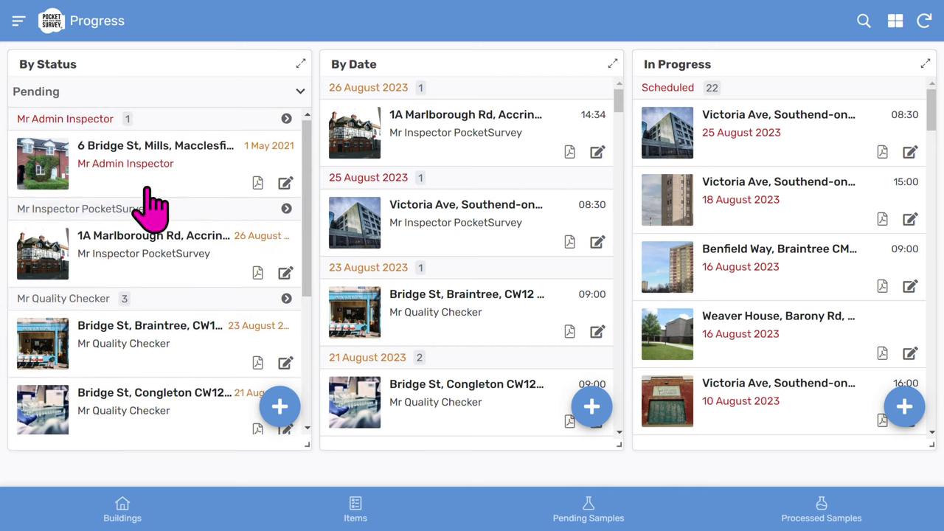
pyautogui.click(300, 93)
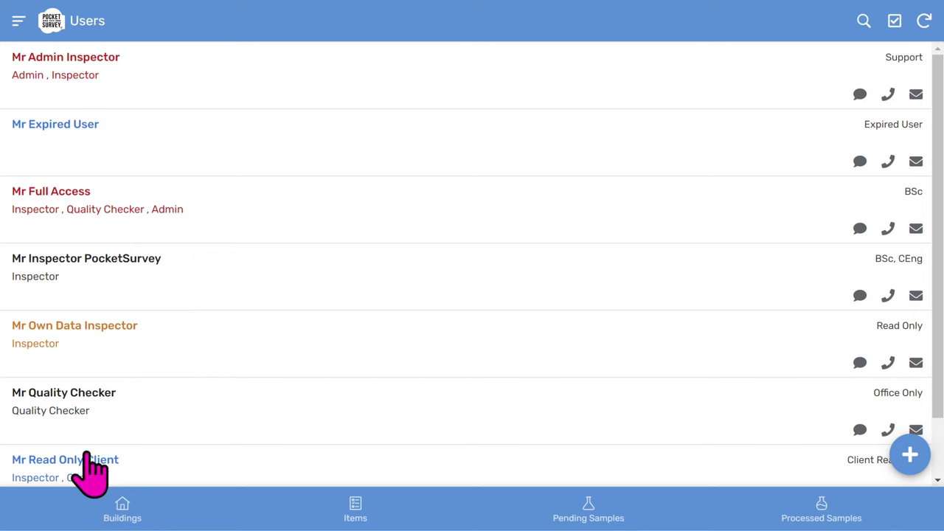
# Open the user with BSc, CEng qualifications and review the contact details, signature and buildings inspected
pyautogui.click(144, 284)
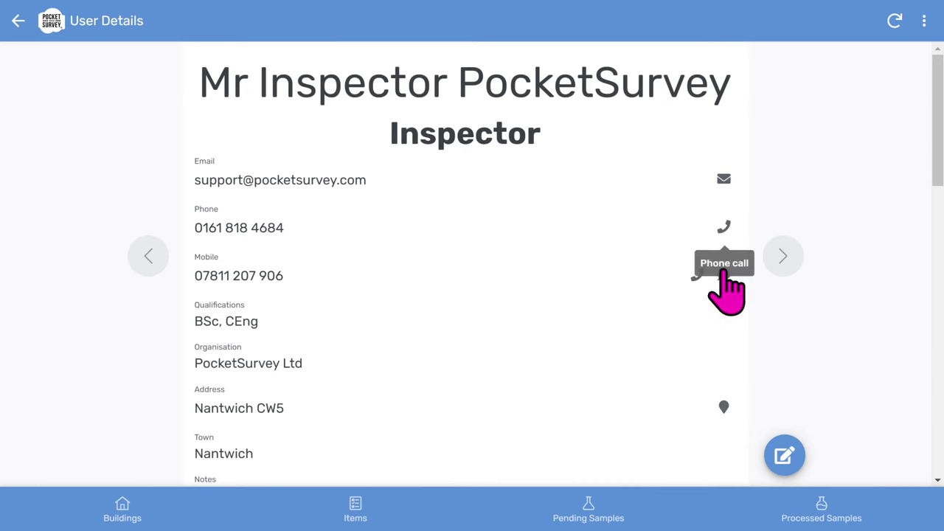
pyautogui.scroll(-5, 719, 427)
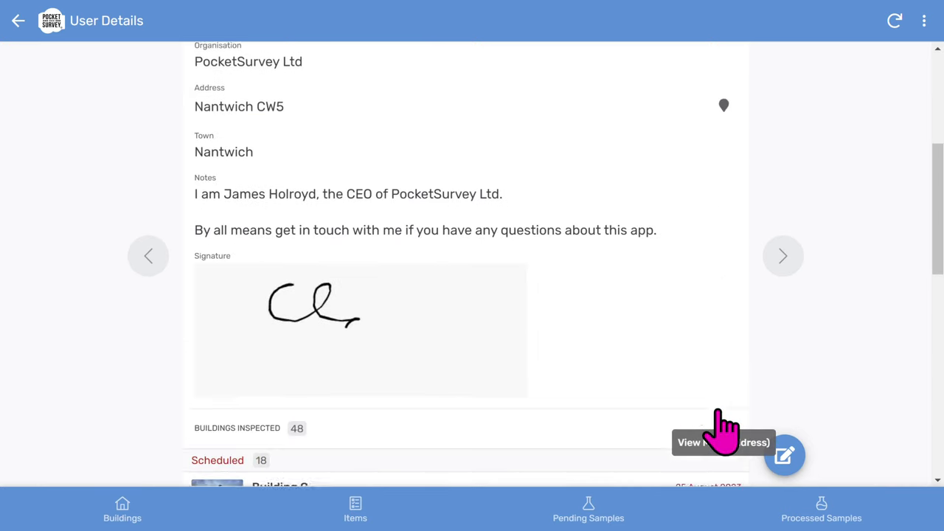
pyautogui.scroll(-2, 673, 383)
pyautogui.scroll(-2, 671, 378)
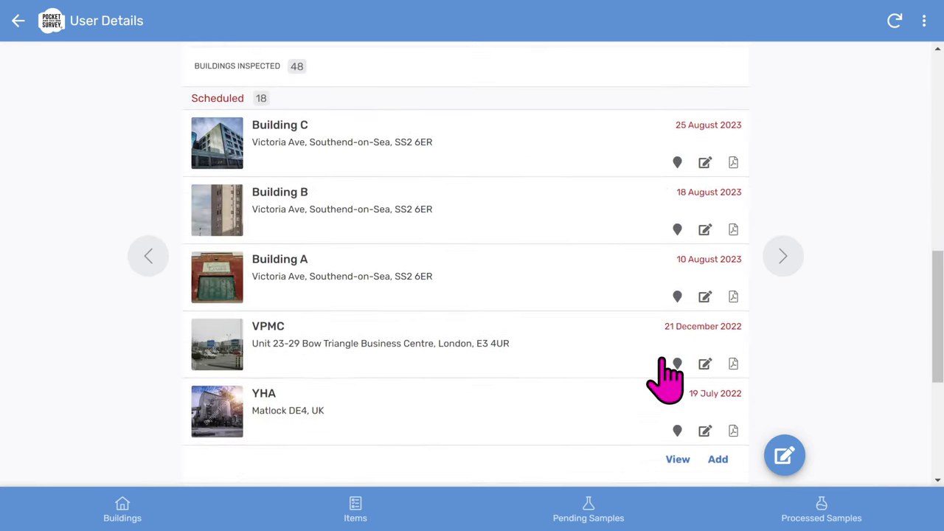
pyautogui.scroll(-4, 291, 236)
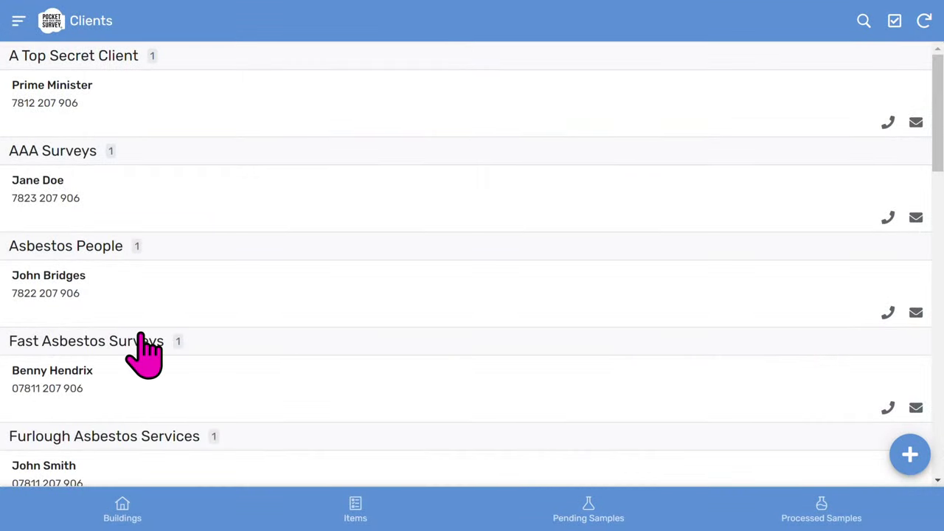
# Open the Fast Asbestos Surveys client's details and review the contact information and related buildings
pyautogui.click(181, 404)
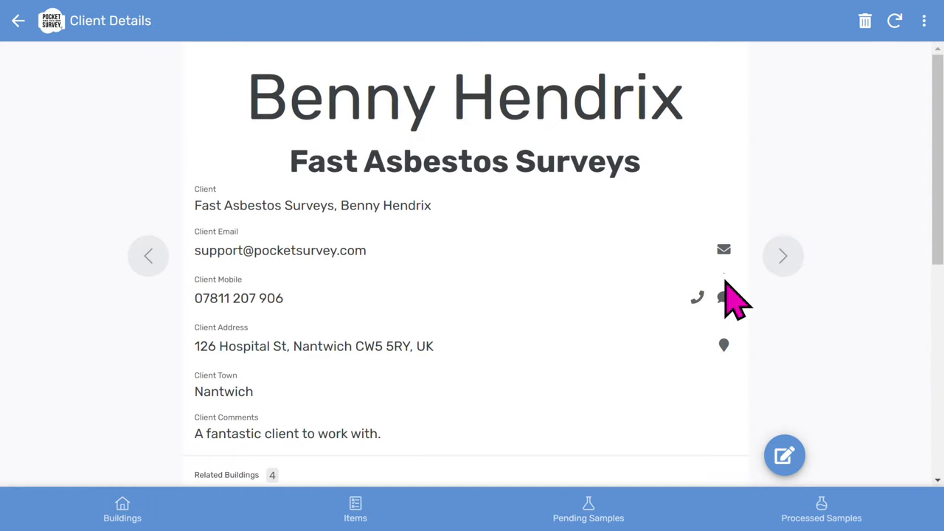
pyautogui.scroll(-5, 596, 373)
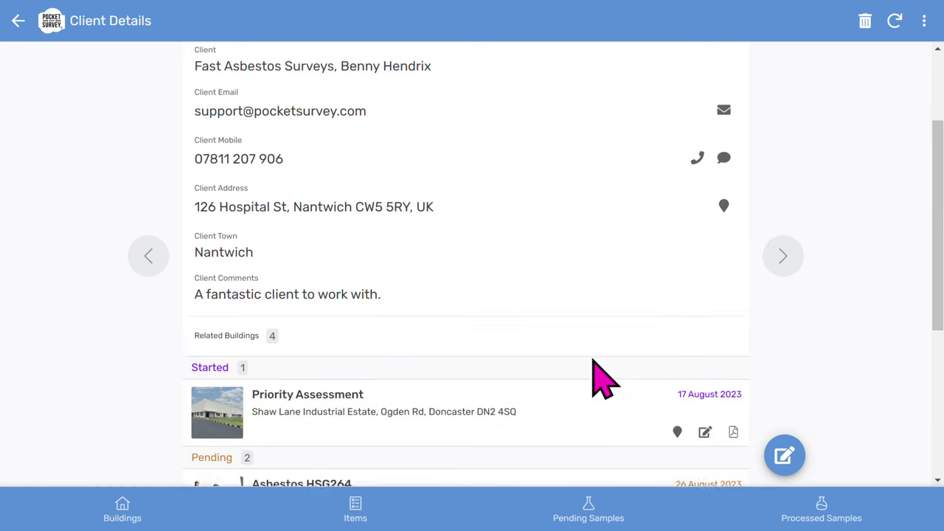
pyautogui.scroll(-1, 597, 376)
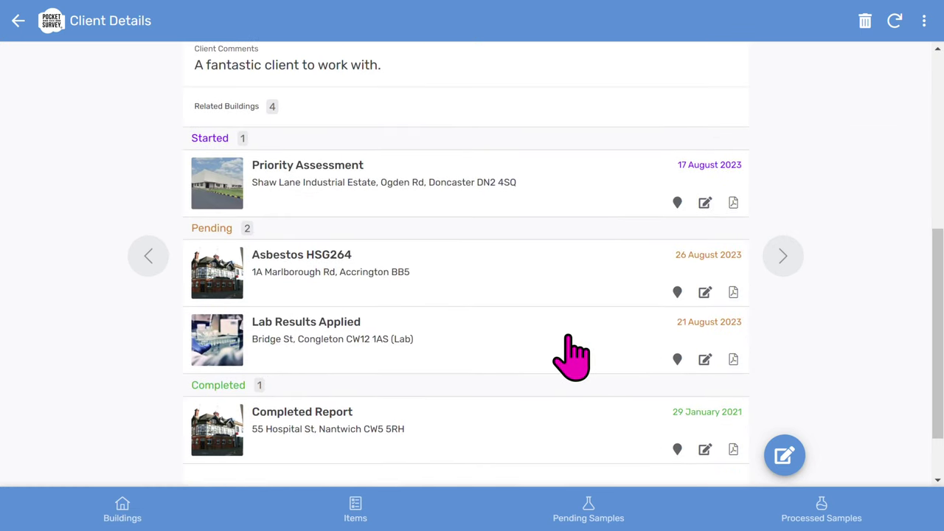
pyautogui.scroll(-1, 503, 303)
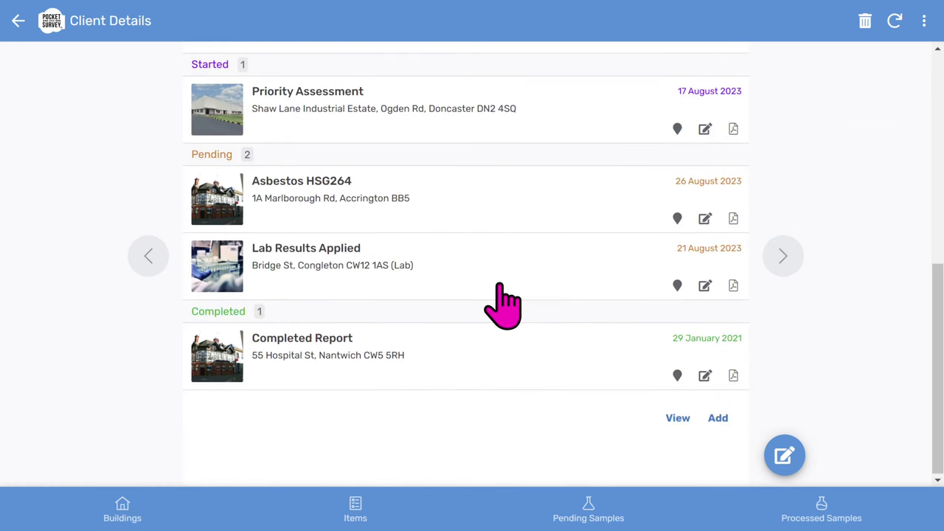
pyautogui.scroll(1, 503, 304)
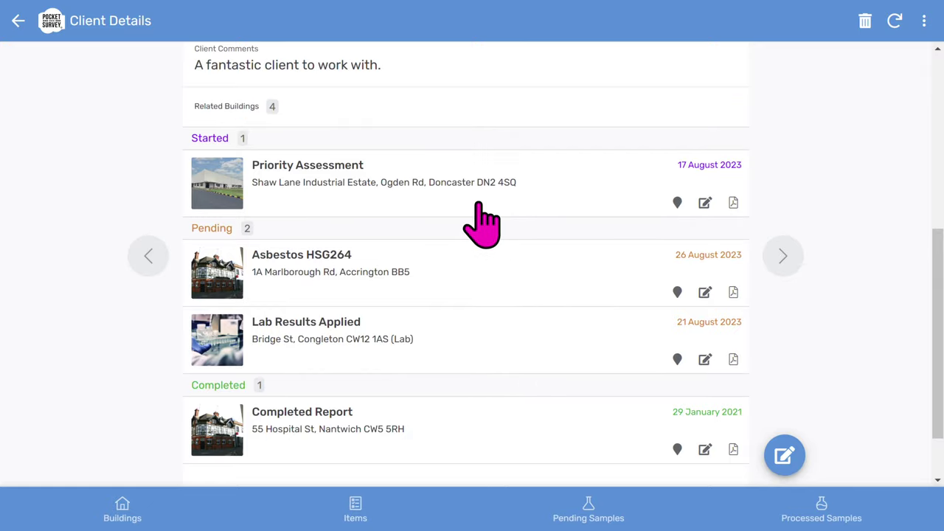